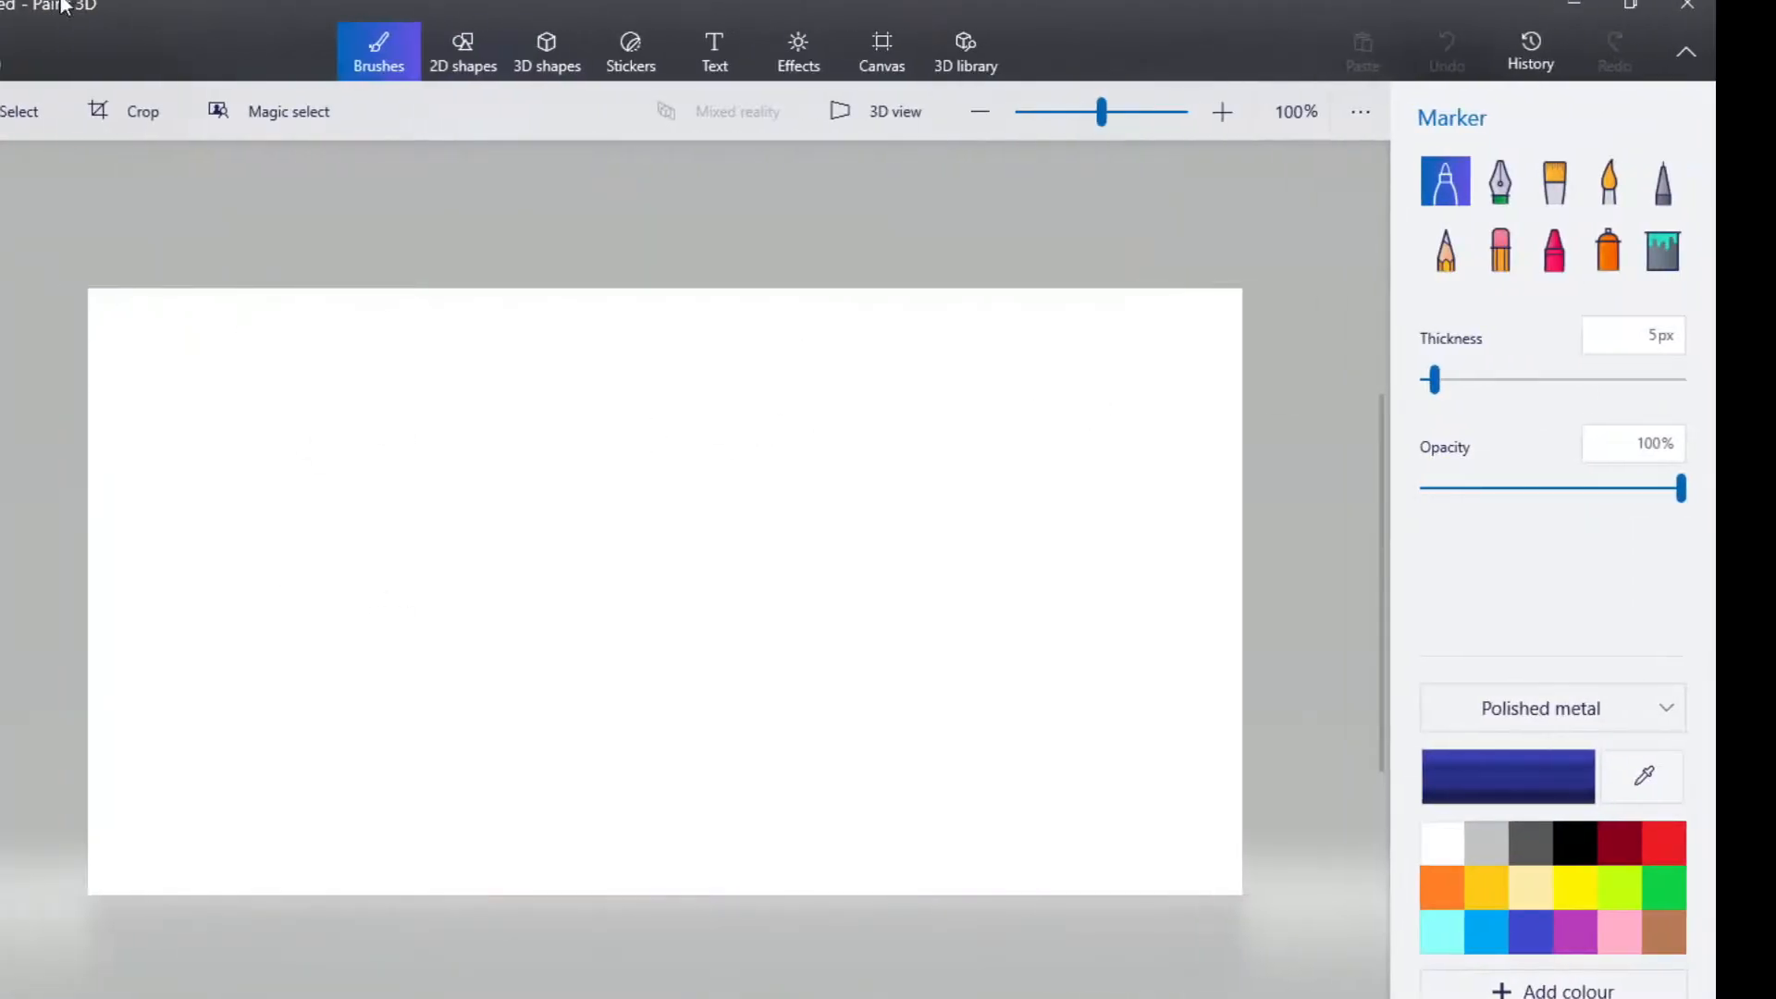
click(883, 52)
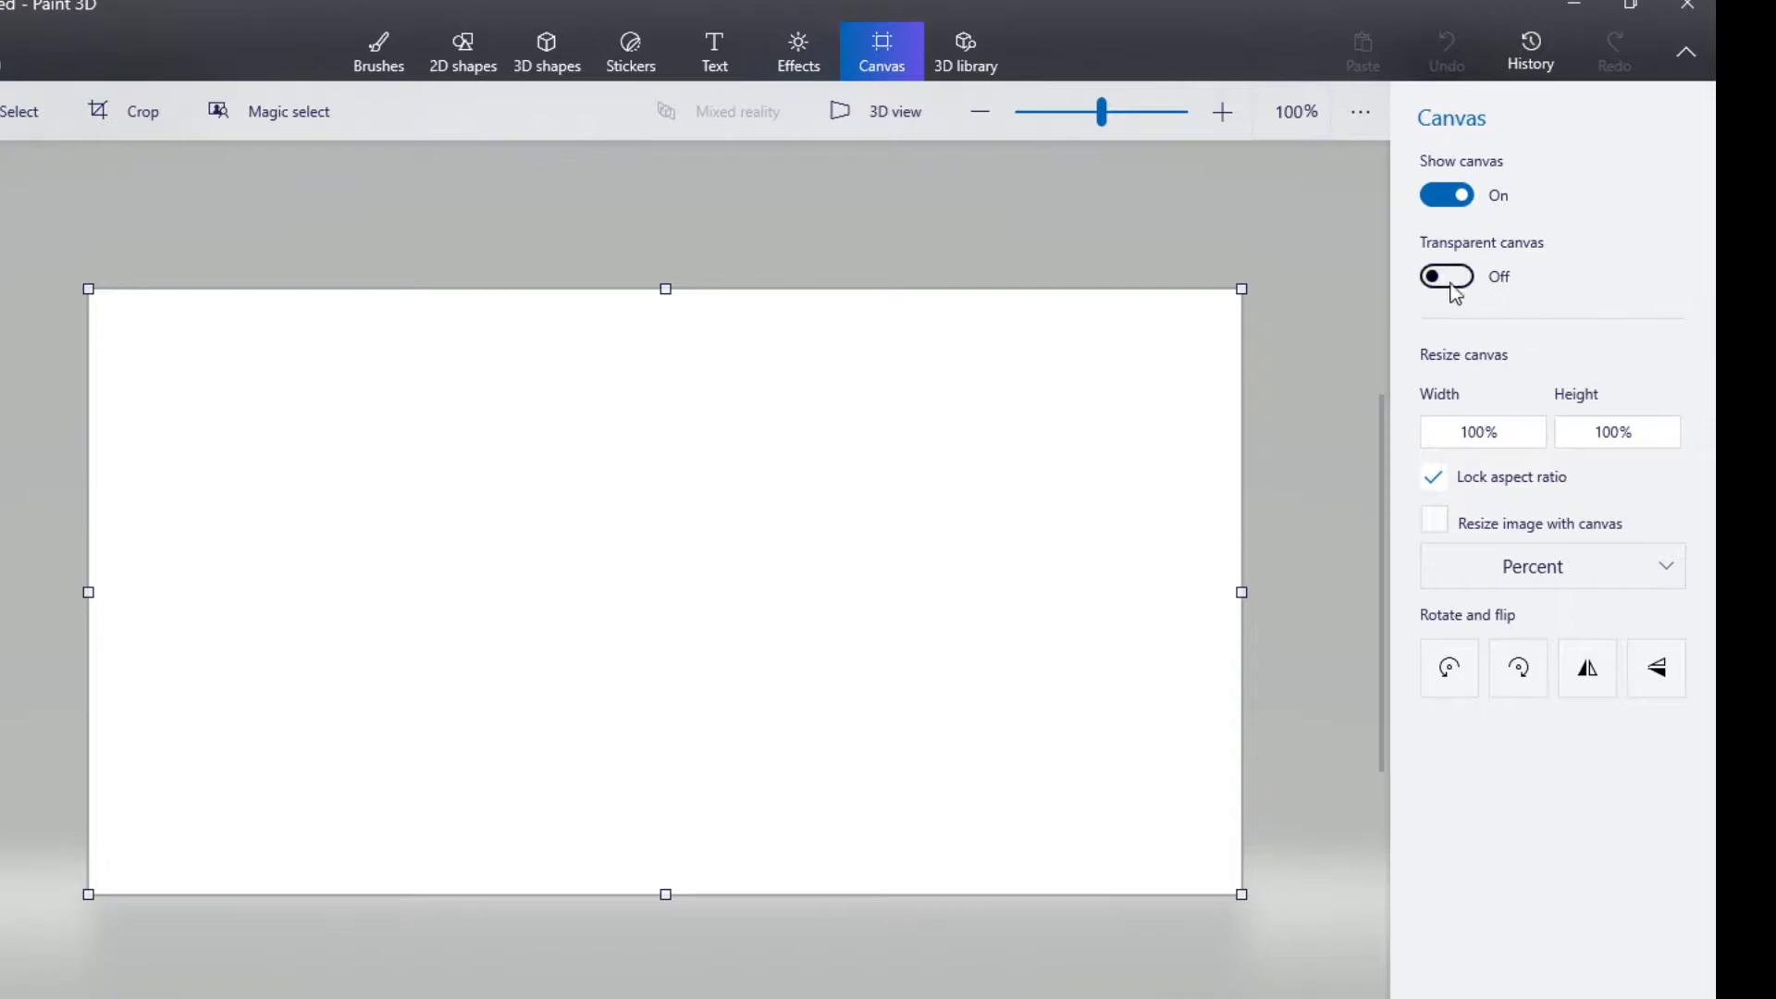
right_click(662, 461)
right_click(867, 658)
click(1379, 377)
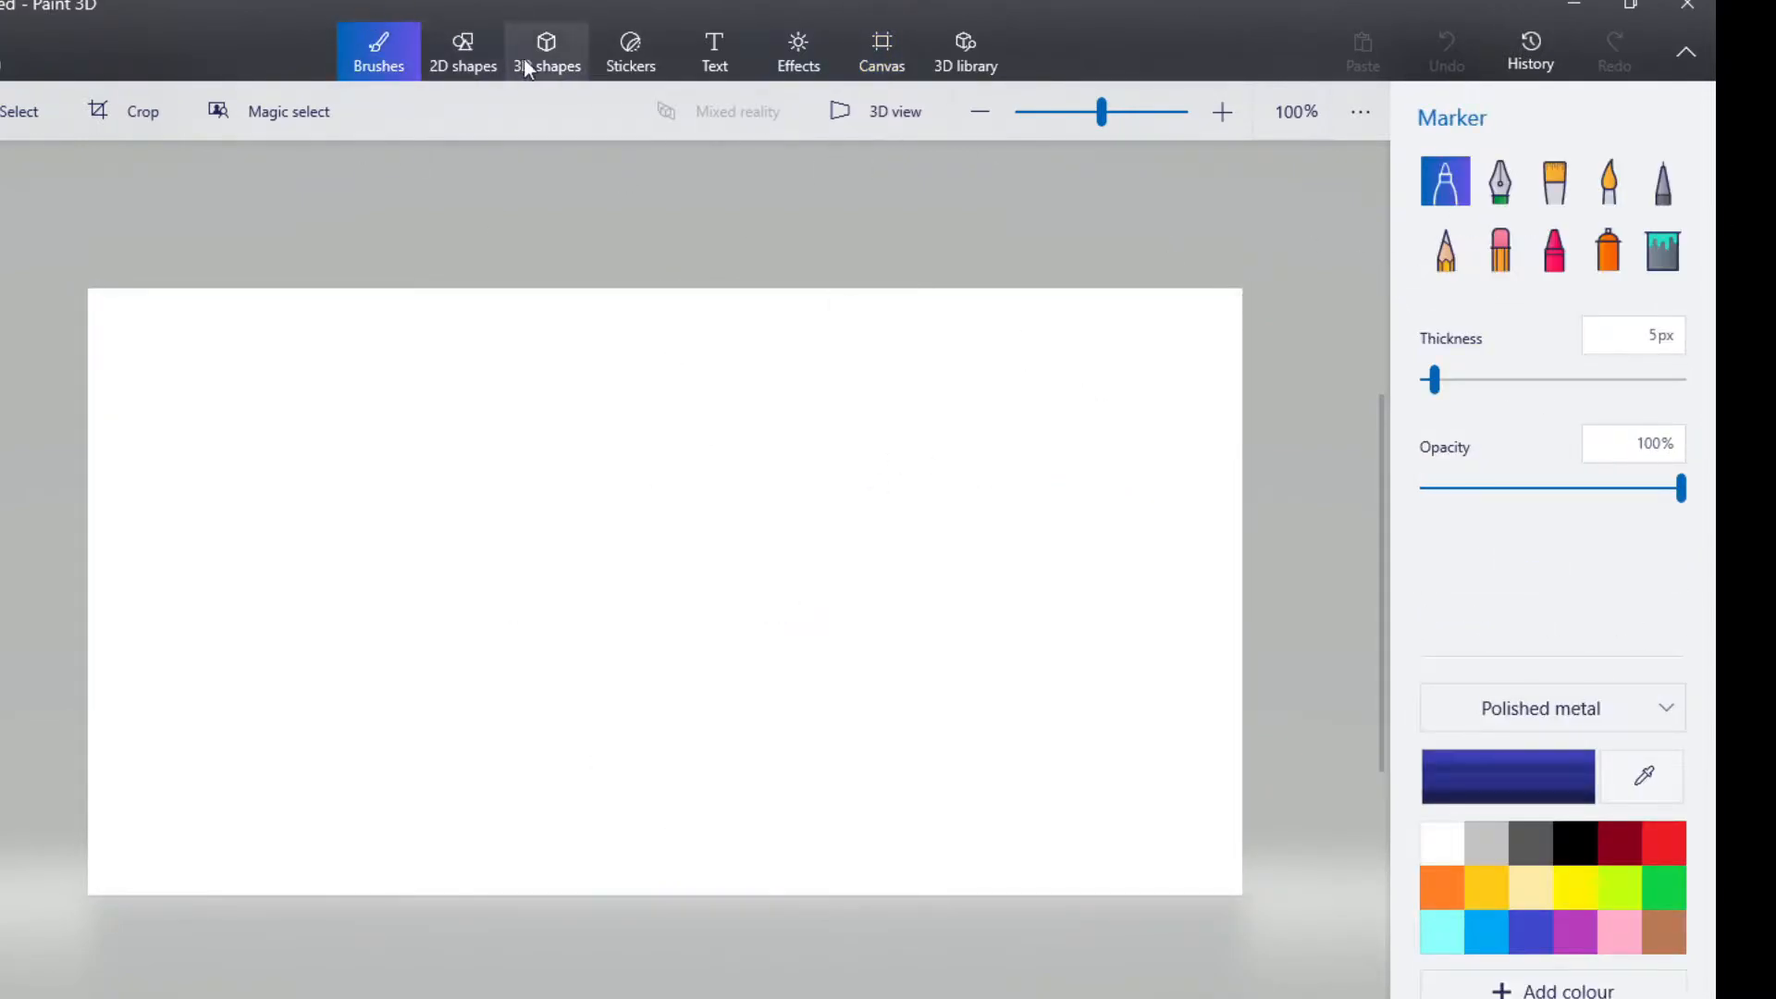
Cover the whole canvas with a light blue filled 2D square as the sky background.
click(462, 51)
click(1553, 315)
drag(187, 332, 1247, 896)
click(1448, 344)
click(1572, 344)
click(1567, 292)
click(1268, 412)
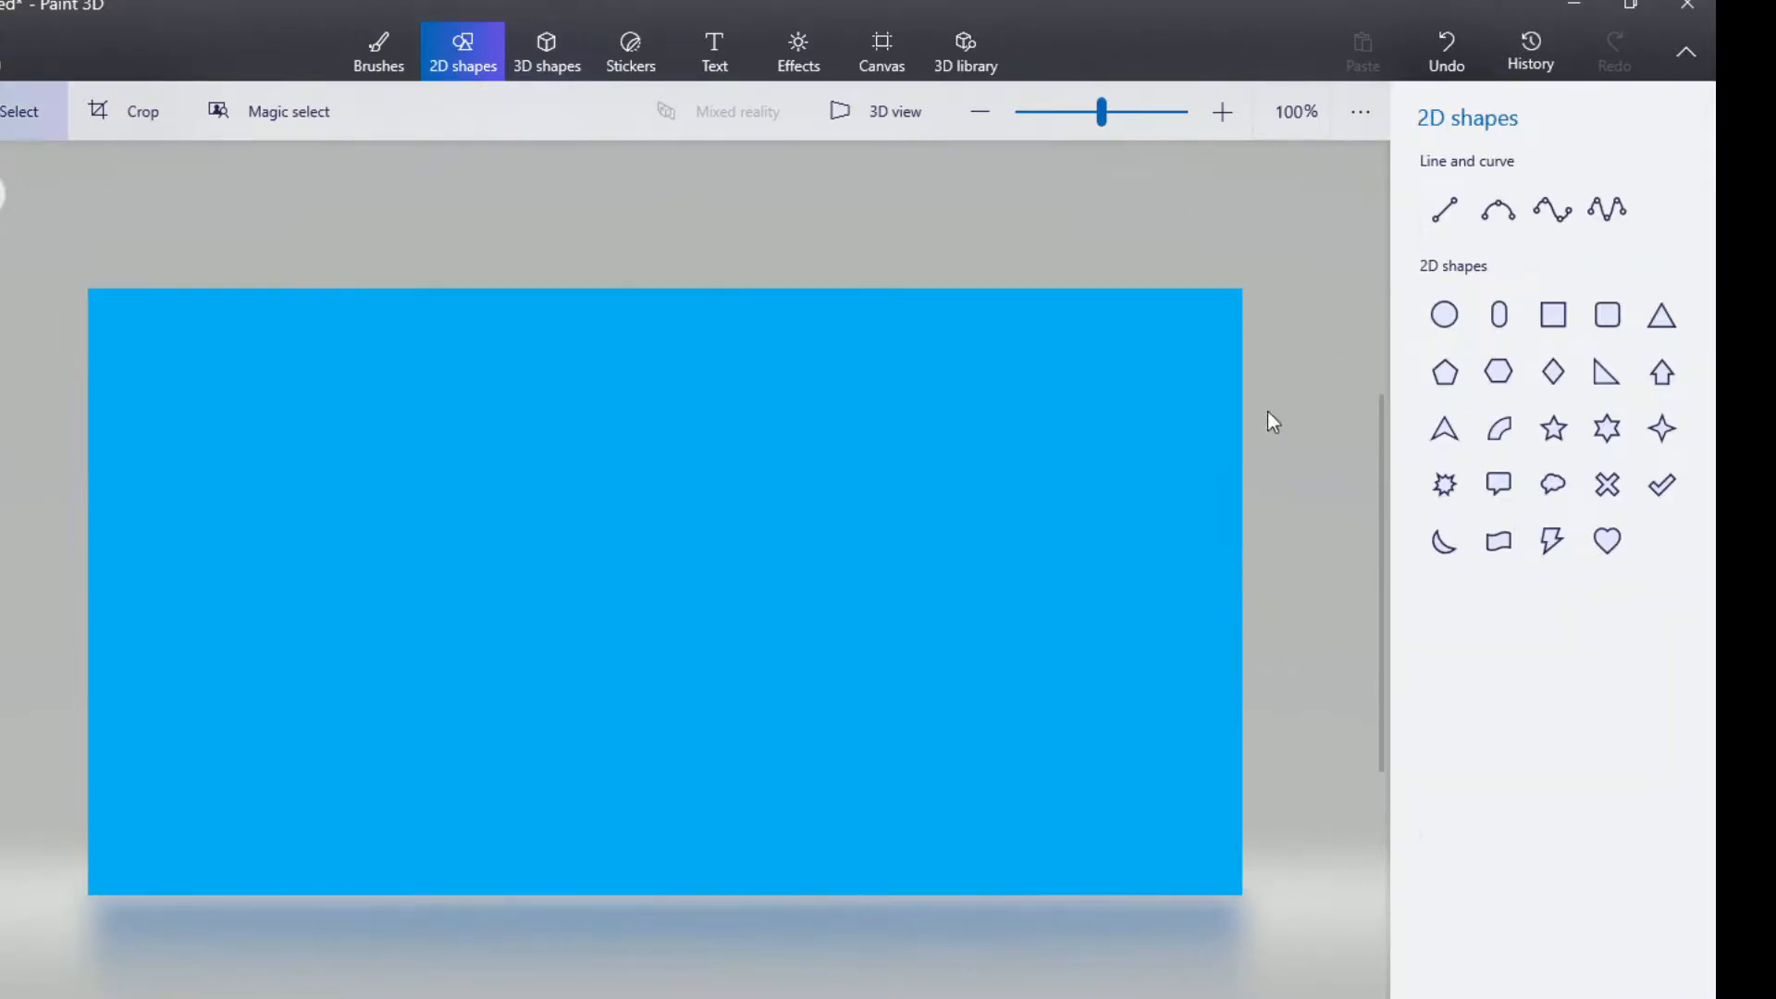
Try placing a sun sticker in the upper-left corner of the blue sky.
click(550, 58)
click(1501, 389)
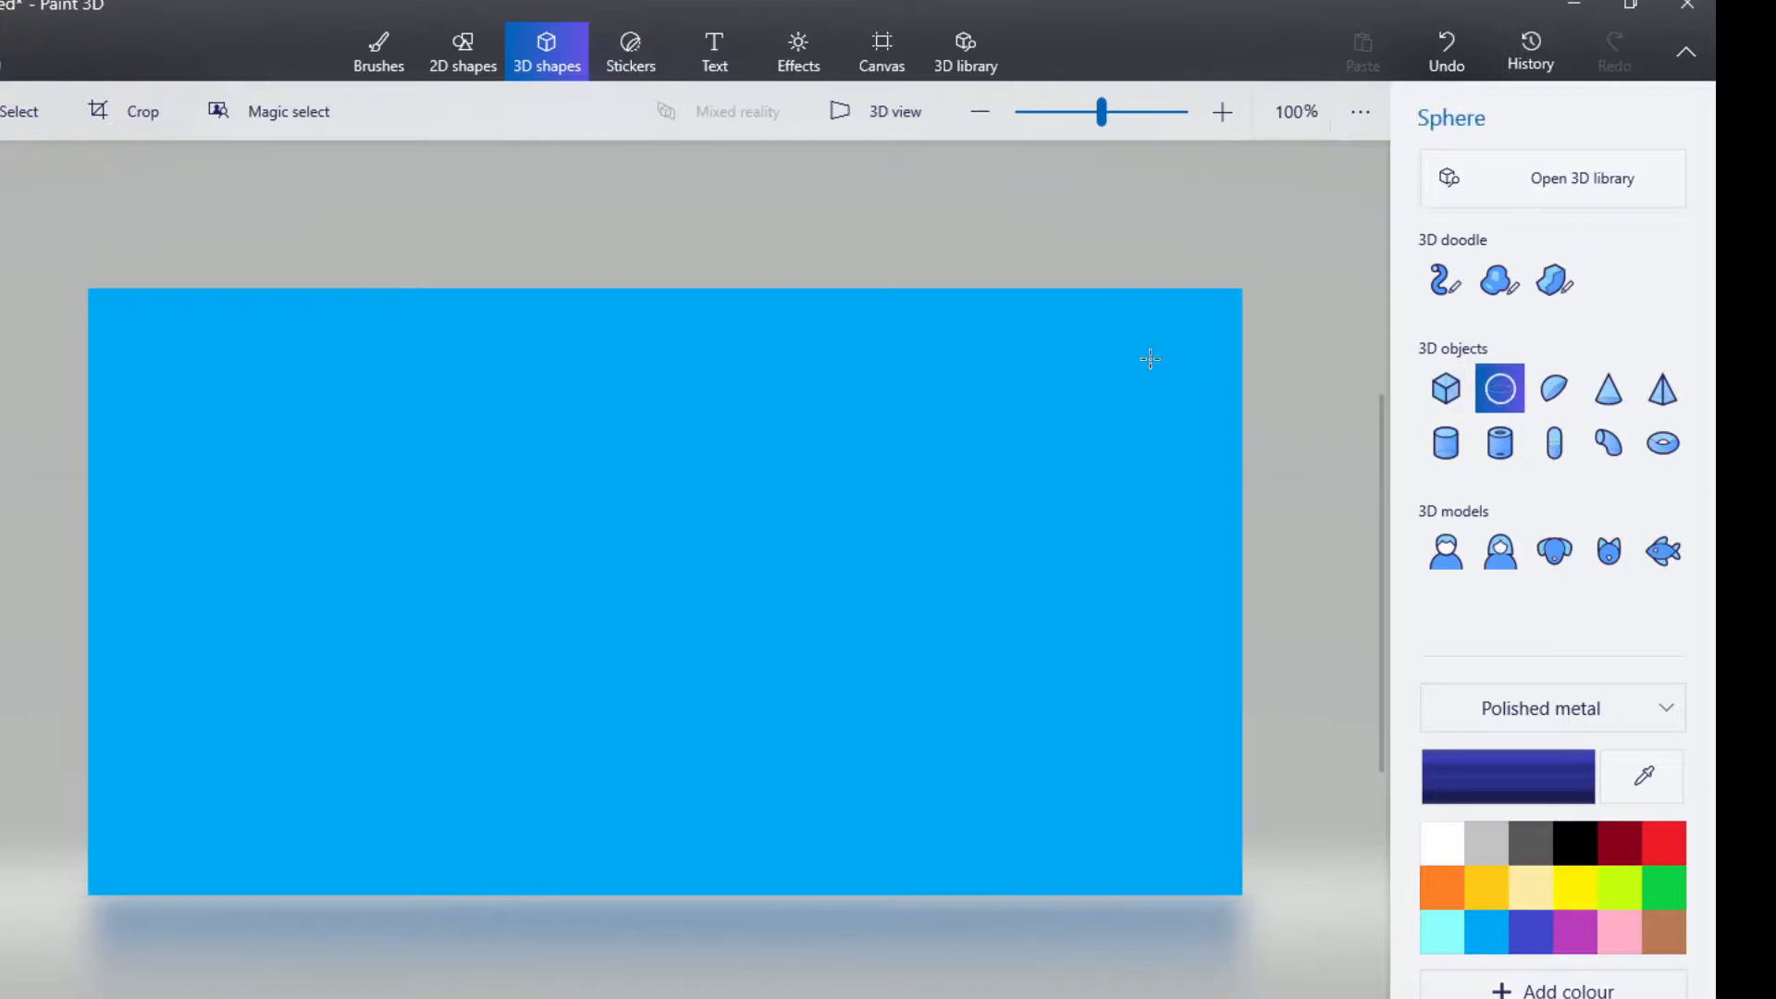
click(633, 54)
click(1464, 206)
click(1584, 327)
drag(132, 335, 319, 518)
drag(226, 421, 190, 385)
click(369, 430)
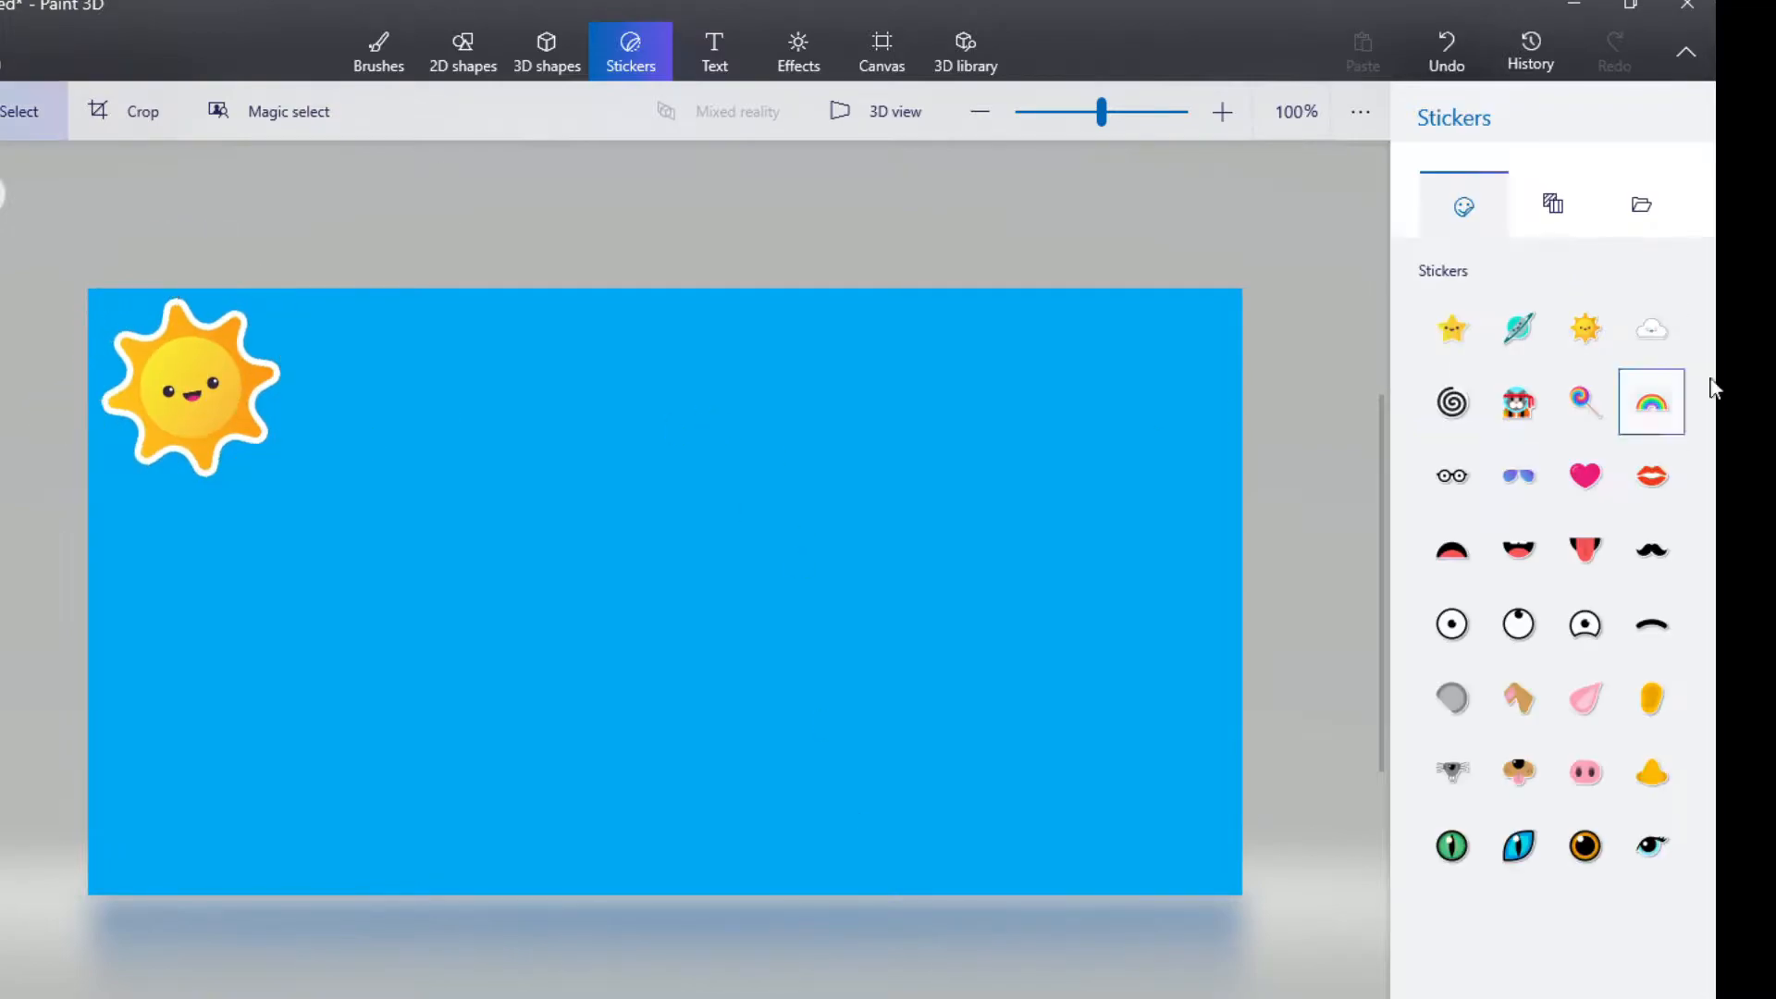
Try placing a tilted cloud sticker to the right of the sun.
click(1652, 327)
drag(430, 335, 670, 573)
drag(580, 503, 518, 403)
drag(459, 351, 481, 396)
click(583, 385)
Place a slightly tilted sun sticker in the sky's upper-left corner and turn it into a 3D object.
click(1584, 327)
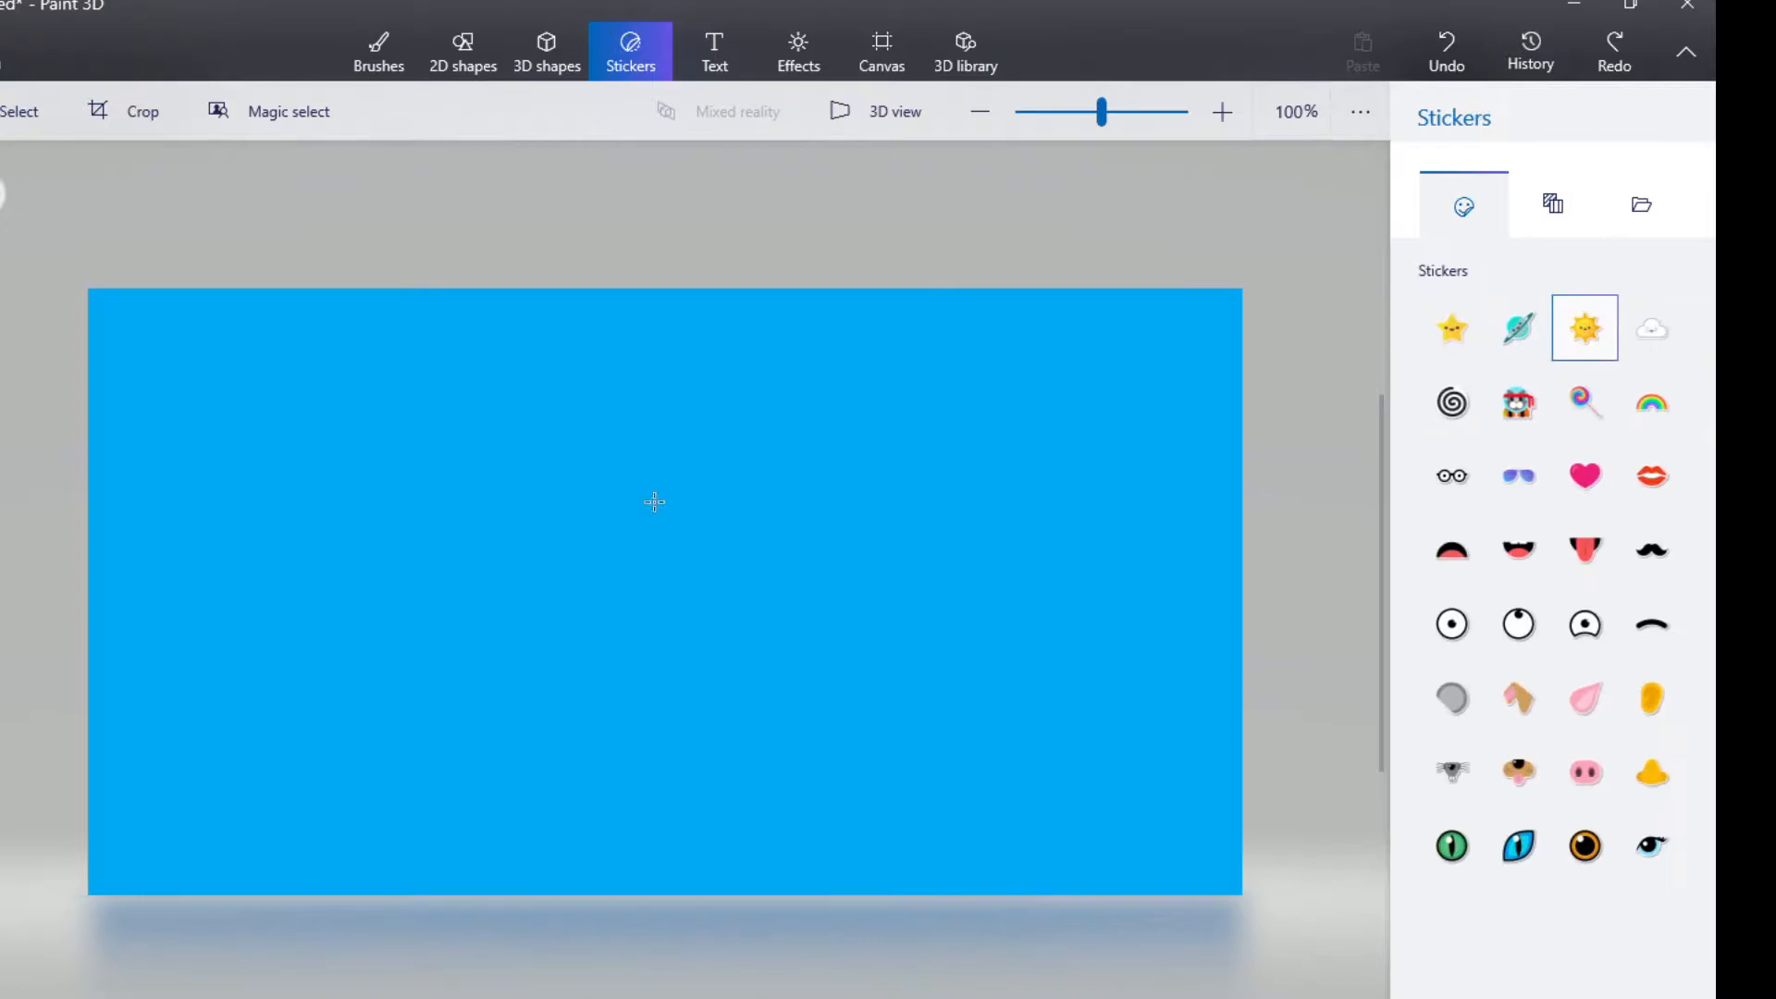
mouse_move(115, 318)
mouse_down()
mouse_move(230, 413)
mouse_move(158, 491)
mouse_move(248, 483)
mouse_move(226, 460)
mouse_up()
drag(186, 268, 150, 272)
drag(205, 383, 182, 362)
mouse_move(248, 413)
mouse_down()
mouse_move(294, 432)
mouse_move(219, 402)
mouse_up()
click(1501, 375)
Turn on the 3D view and reposition the sun in front of the blue backdrop.
click(877, 115)
mouse_move(814, 656)
right_down()
mouse_move(550, 683)
mouse_move(786, 671)
right_up()
mouse_move(215, 595)
mouse_down()
mouse_move(362, 448)
mouse_move(357, 462)
mouse_up()
mouse_move(814, 518)
right_down()
mouse_move(543, 541)
mouse_move(829, 495)
right_up()
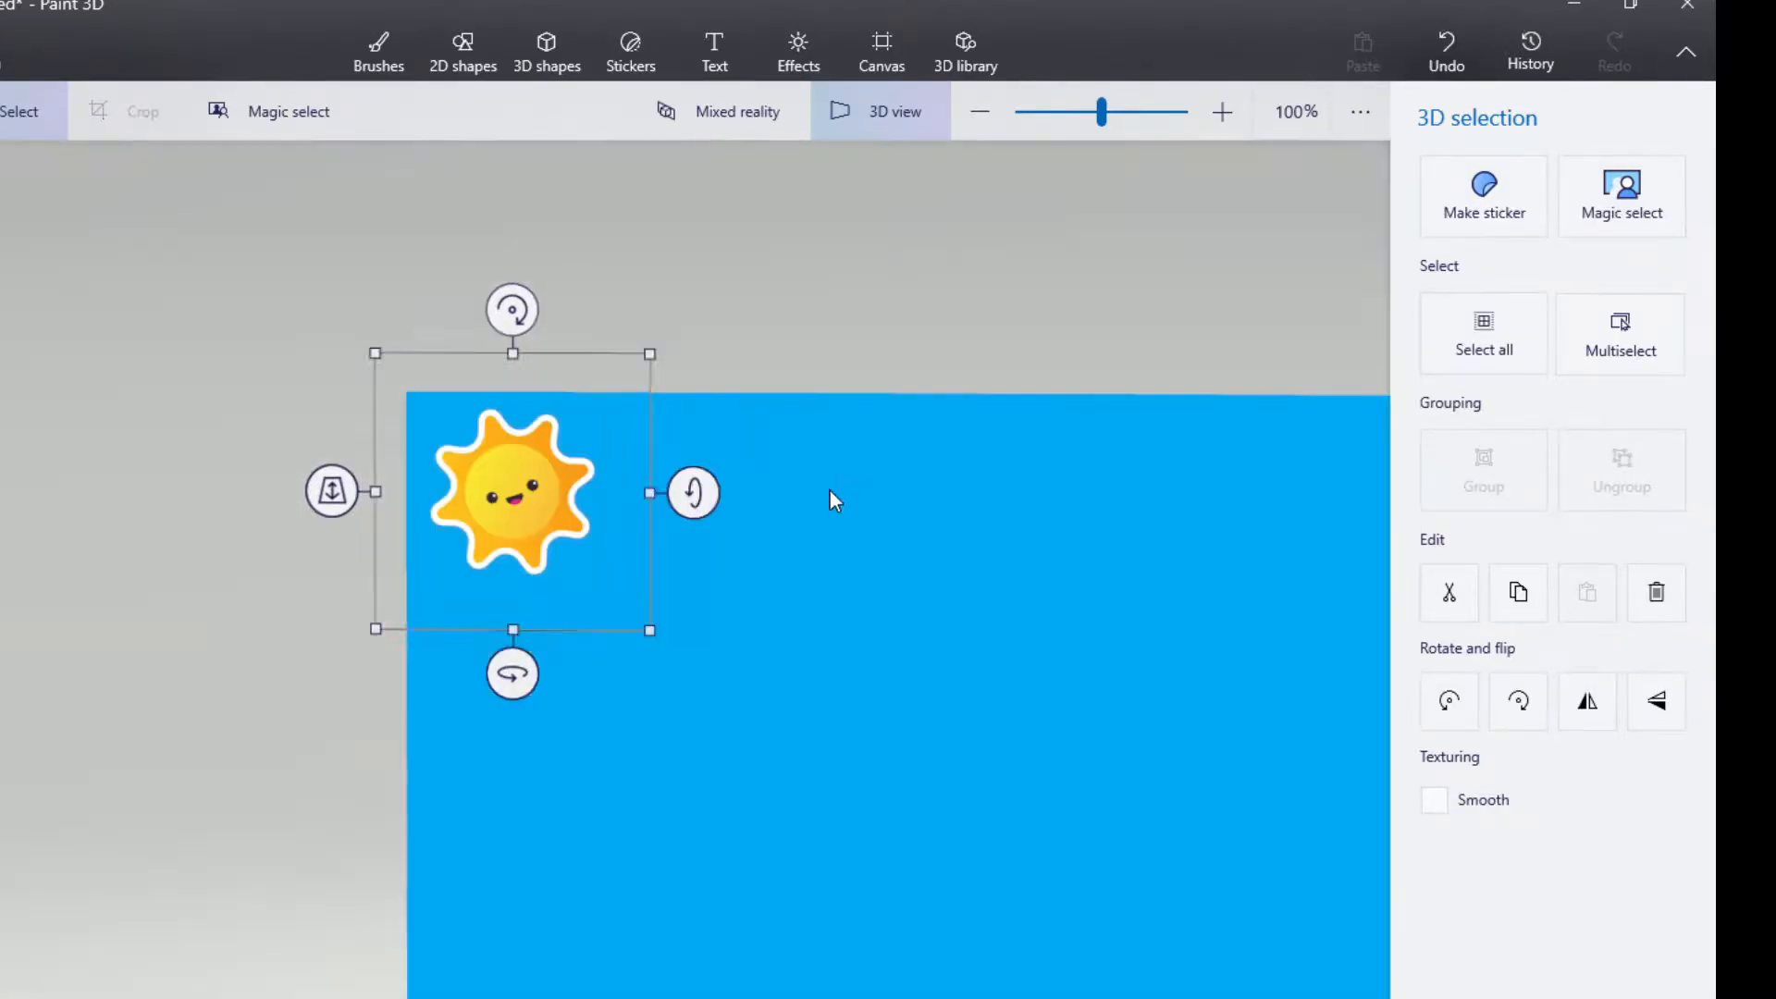
Place a small cloud sticker to the right of the sun and turn it into a 3D object.
click(631, 51)
click(1651, 338)
mouse_move(720, 435)
mouse_down()
mouse_move(822, 510)
mouse_move(838, 546)
mouse_up()
mouse_move(785, 500)
mouse_down()
mouse_move(756, 481)
mouse_move(721, 508)
mouse_move(718, 488)
mouse_move(928, 477)
mouse_up()
click(1488, 359)
Duplicate the small cloud, enlarge the copy and place it to the right of the original.
click(1518, 596)
click(1584, 603)
drag(983, 542, 1049, 589)
drag(964, 508, 955, 488)
key(ctrl+z)
key(ctrl+z)
key(ctrl+z)
key(ctrl+v)
drag(730, 499, 950, 503)
key(ctrl+z)
key(ctrl+z)
drag(699, 485, 875, 507)
drag(979, 583, 1028, 631)
mouse_move(928, 524)
mouse_down()
mouse_move(925, 471)
mouse_move(936, 505)
mouse_up()
Add a third cloud as a copy, place it toward the right of the sky and even out the cloud spacing.
click(1518, 597)
click(1587, 597)
drag(718, 476, 1181, 506)
drag(934, 498, 976, 501)
drag(1181, 514, 1234, 514)
Adjust the depth of each of the three clouds in front of the blue backdrop.
right_drag(923, 338, 649, 642)
drag(746, 602, 757, 435)
click(603, 567)
drag(471, 561, 481, 407)
click(373, 576)
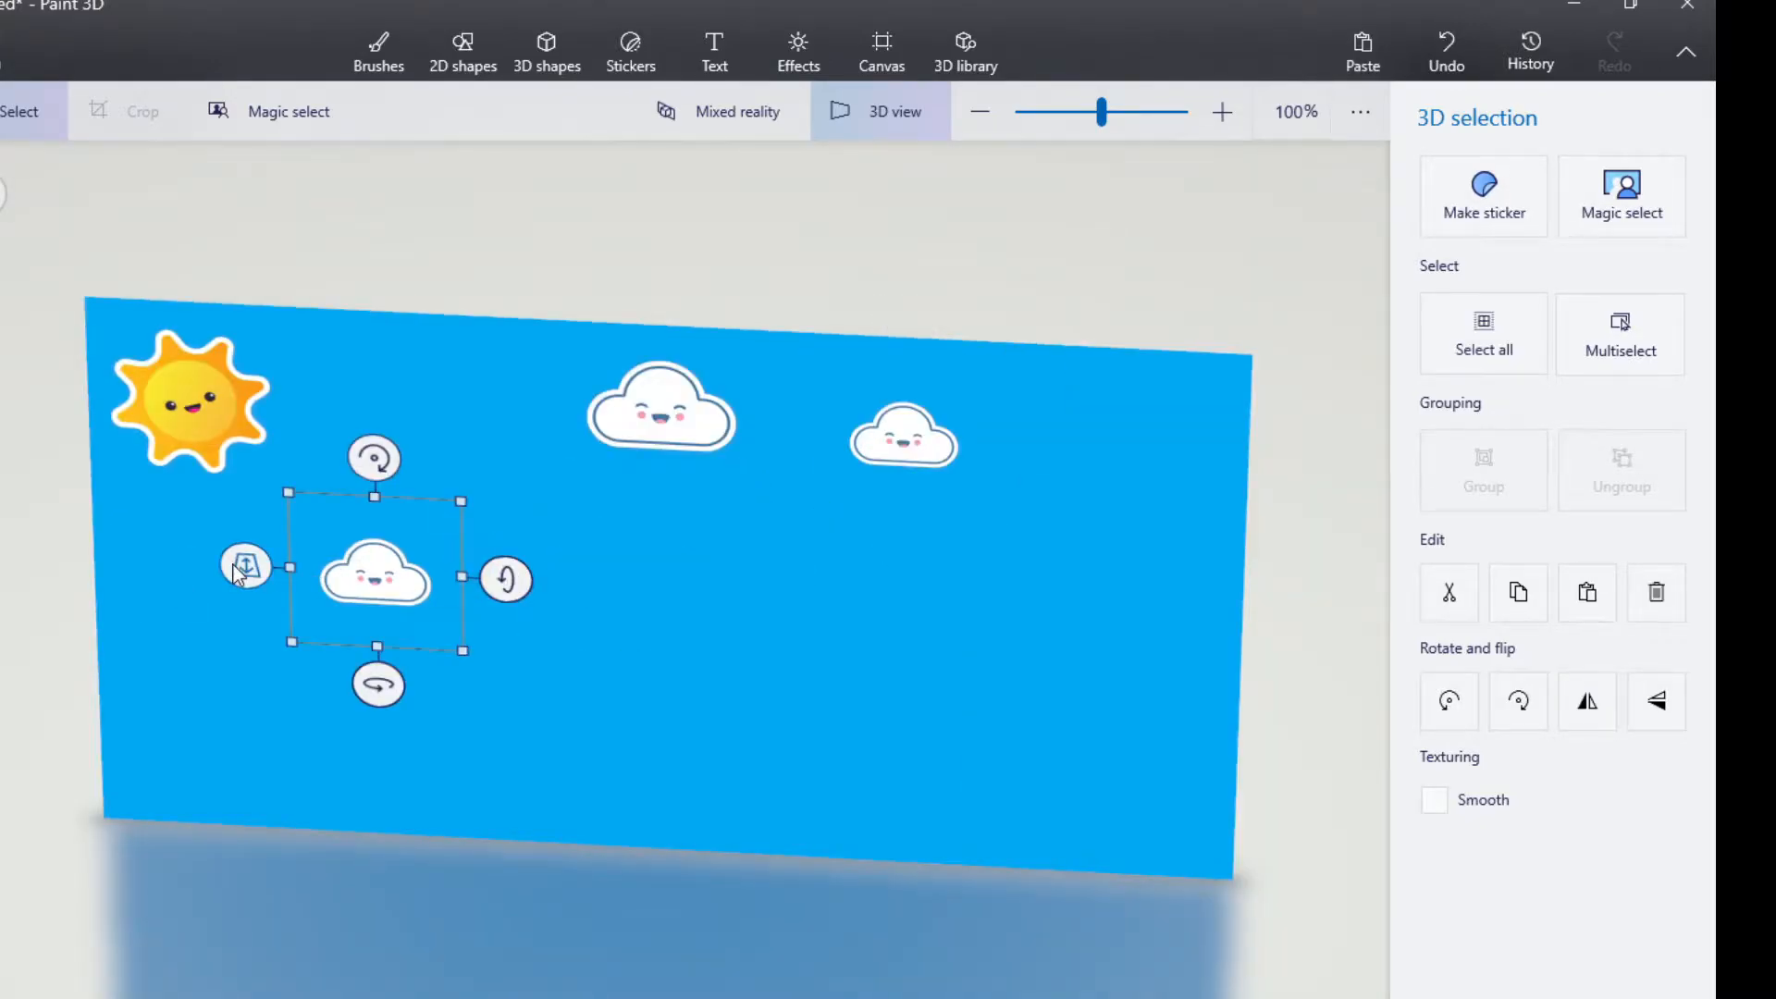
drag(233, 573, 490, 270)
right_drag(962, 620, 1225, 326)
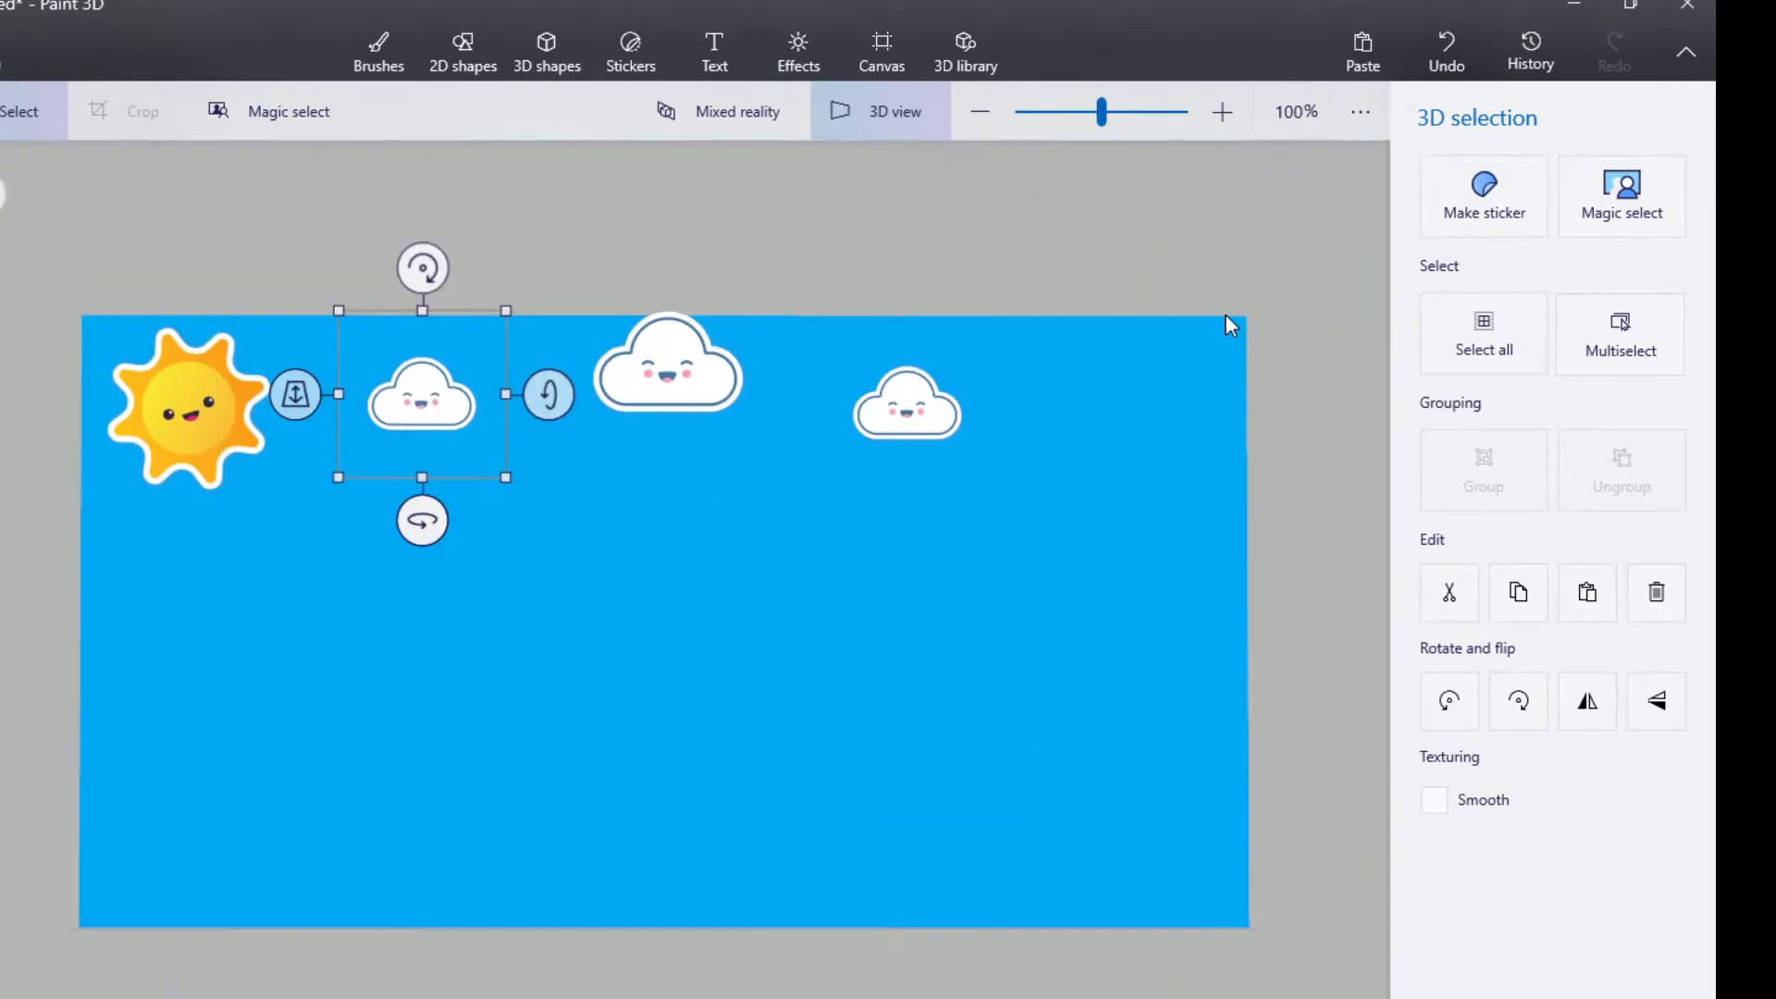
Draw a long green 3D cube across the width of the backdrop and move it down to the backdrop's lower edge.
click(547, 53)
click(1444, 388)
click(1664, 887)
right_drag(1045, 601, 835, 706)
drag(80, 647, 1247, 742)
right_drag(1239, 814, 1178, 870)
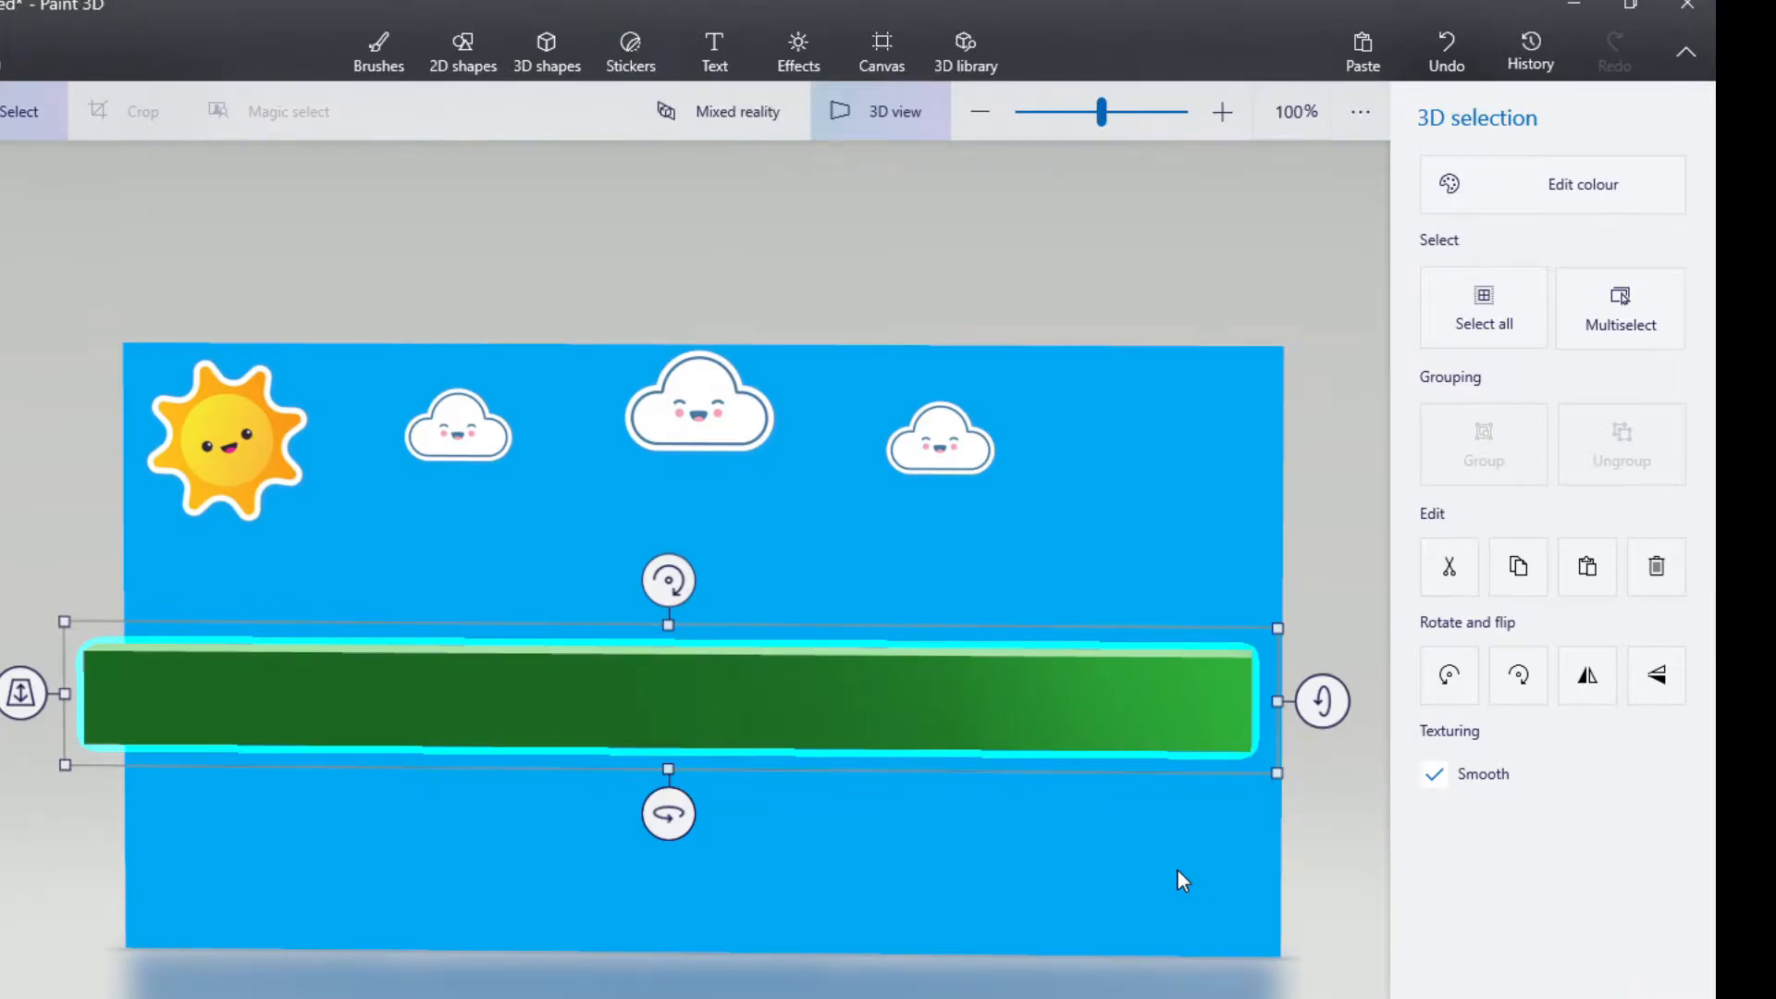
drag(618, 701, 618, 964)
right_drag(919, 690, 896, 814)
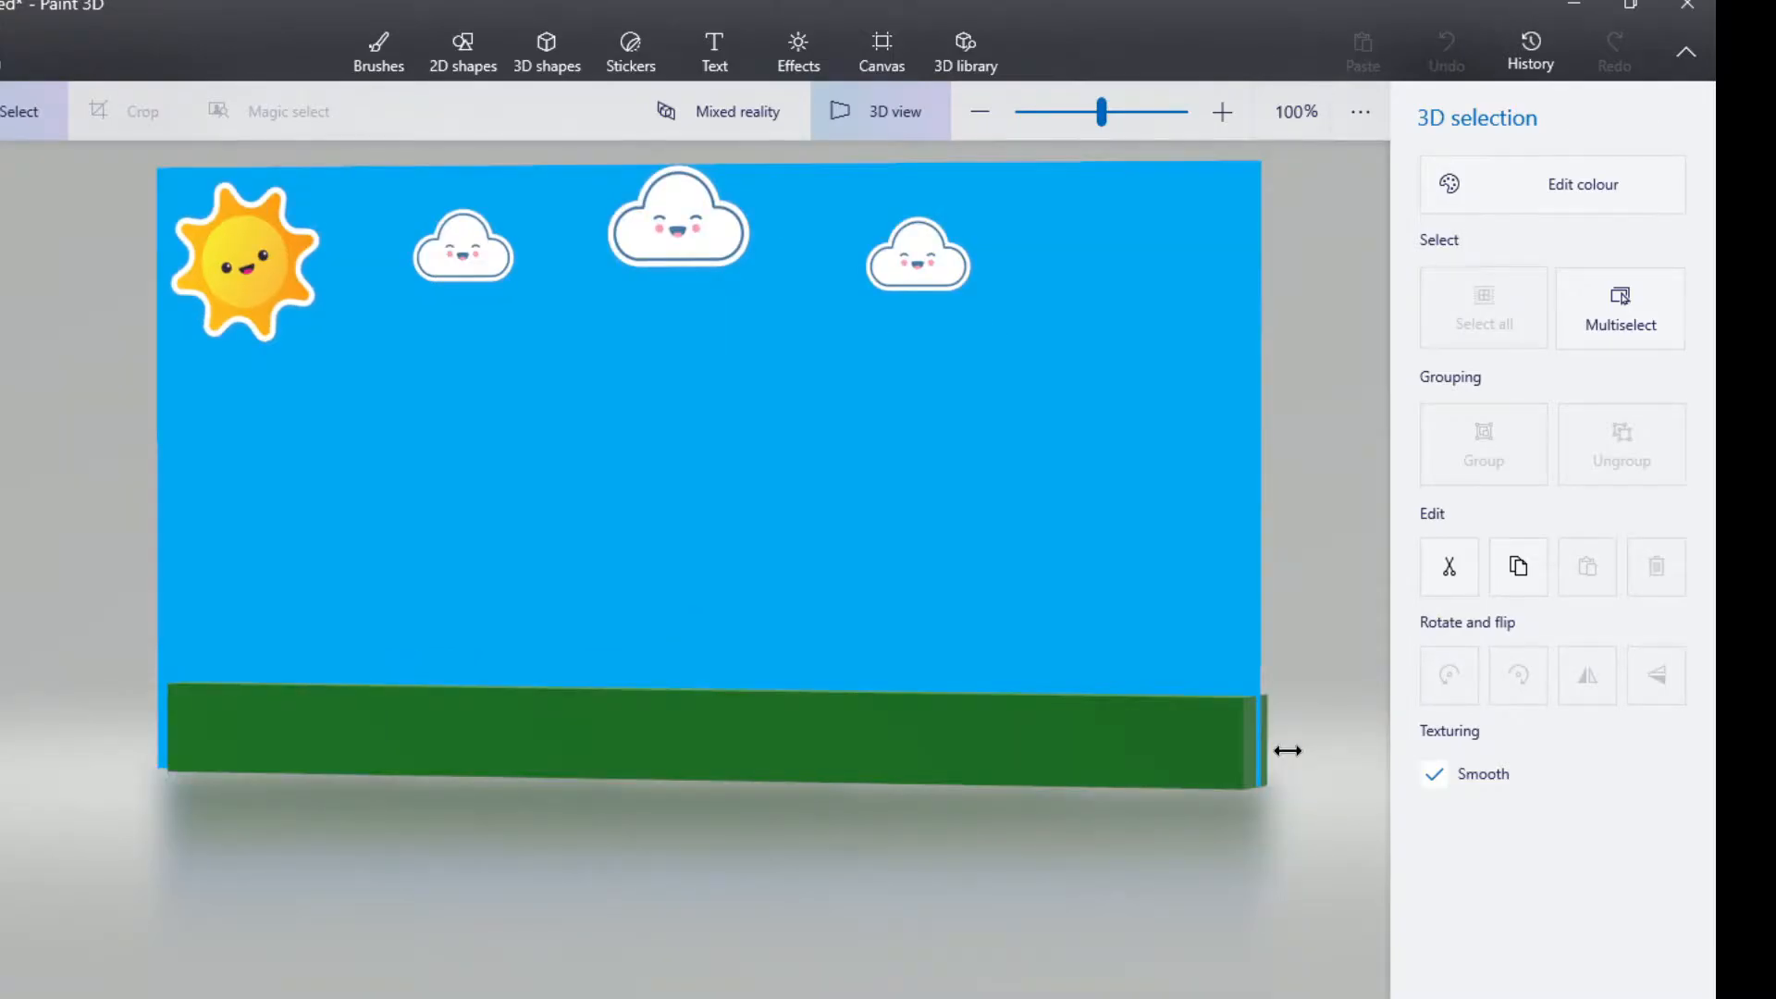
Fit the green block to the backdrop's width and stretch its depth forward to form the ground.
drag(1288, 751, 1285, 743)
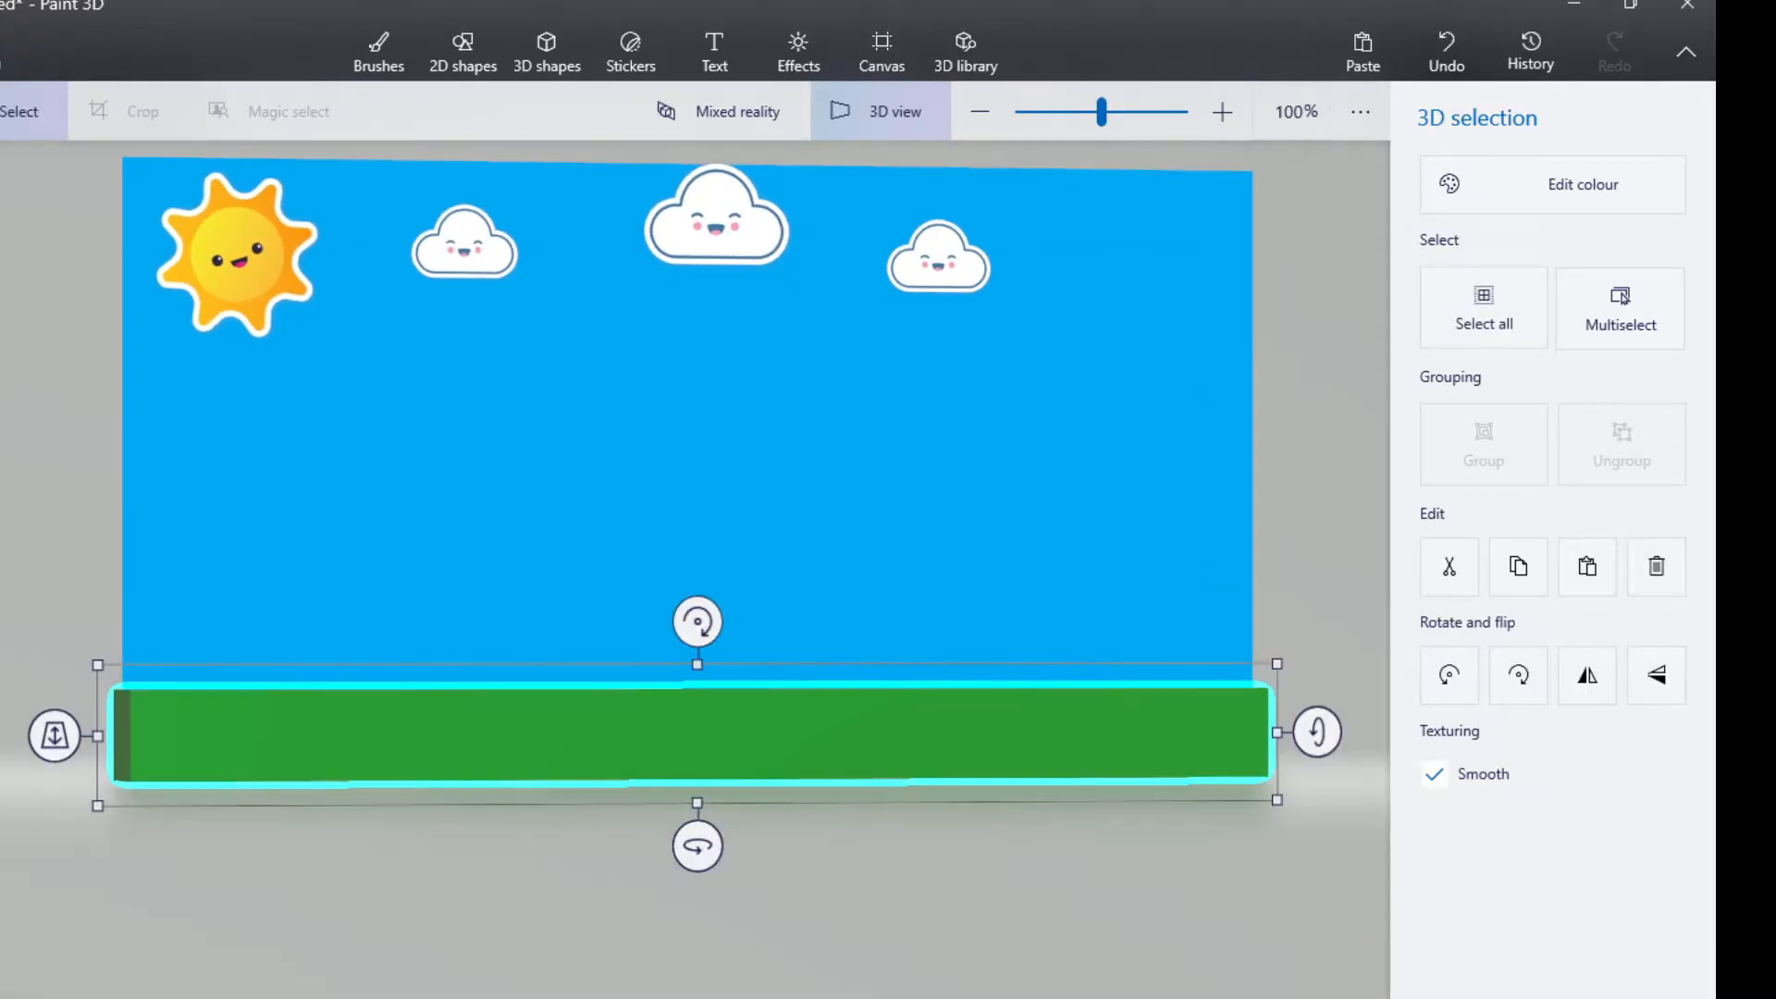
drag(52, 734, 49, 770)
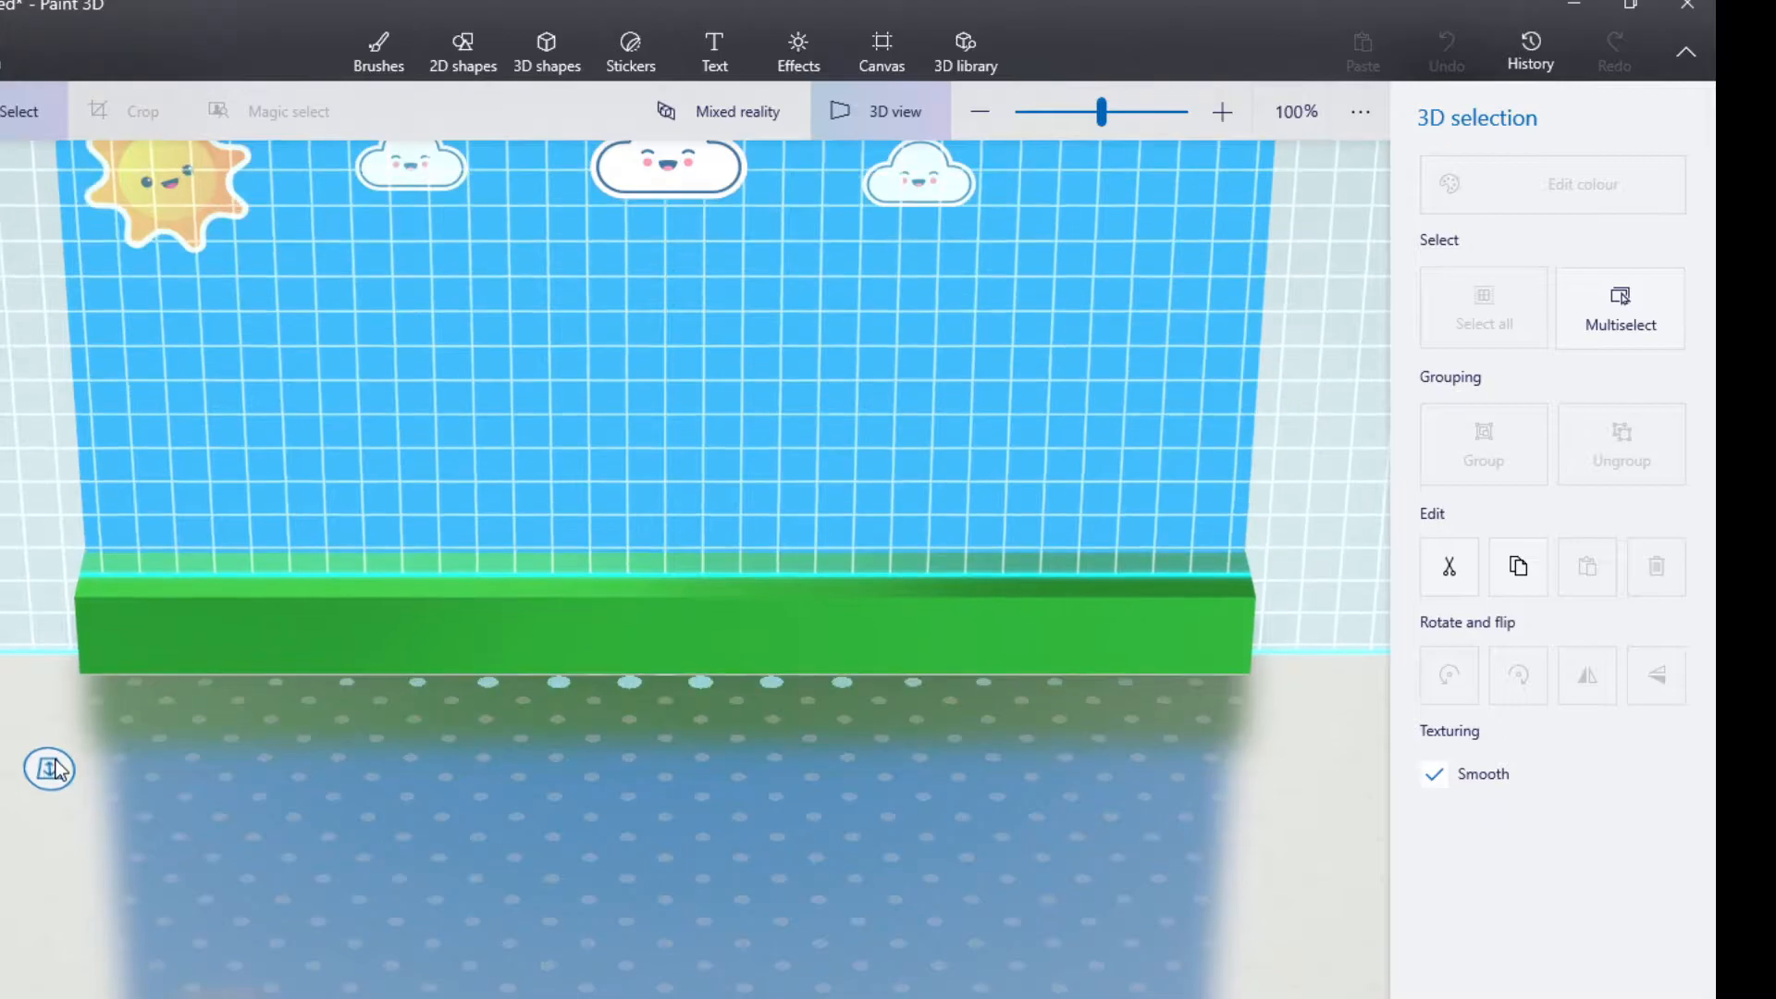
right_click(206, 884)
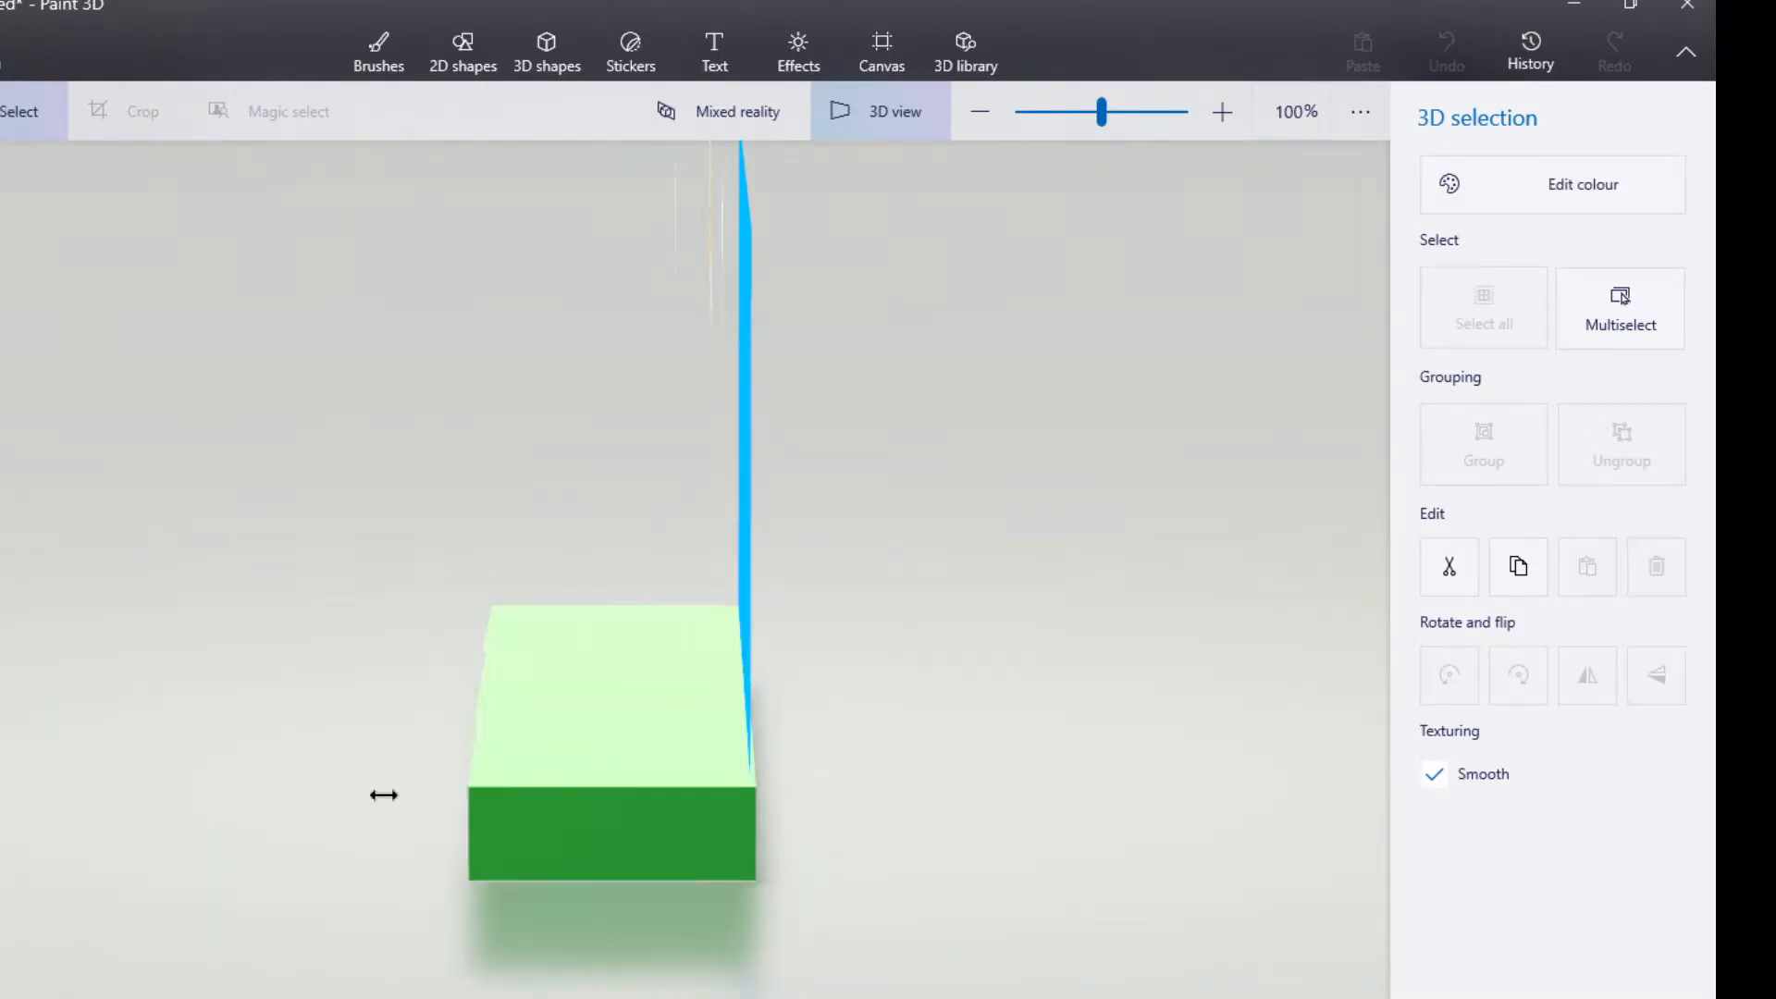
drag(383, 795, 2, 802)
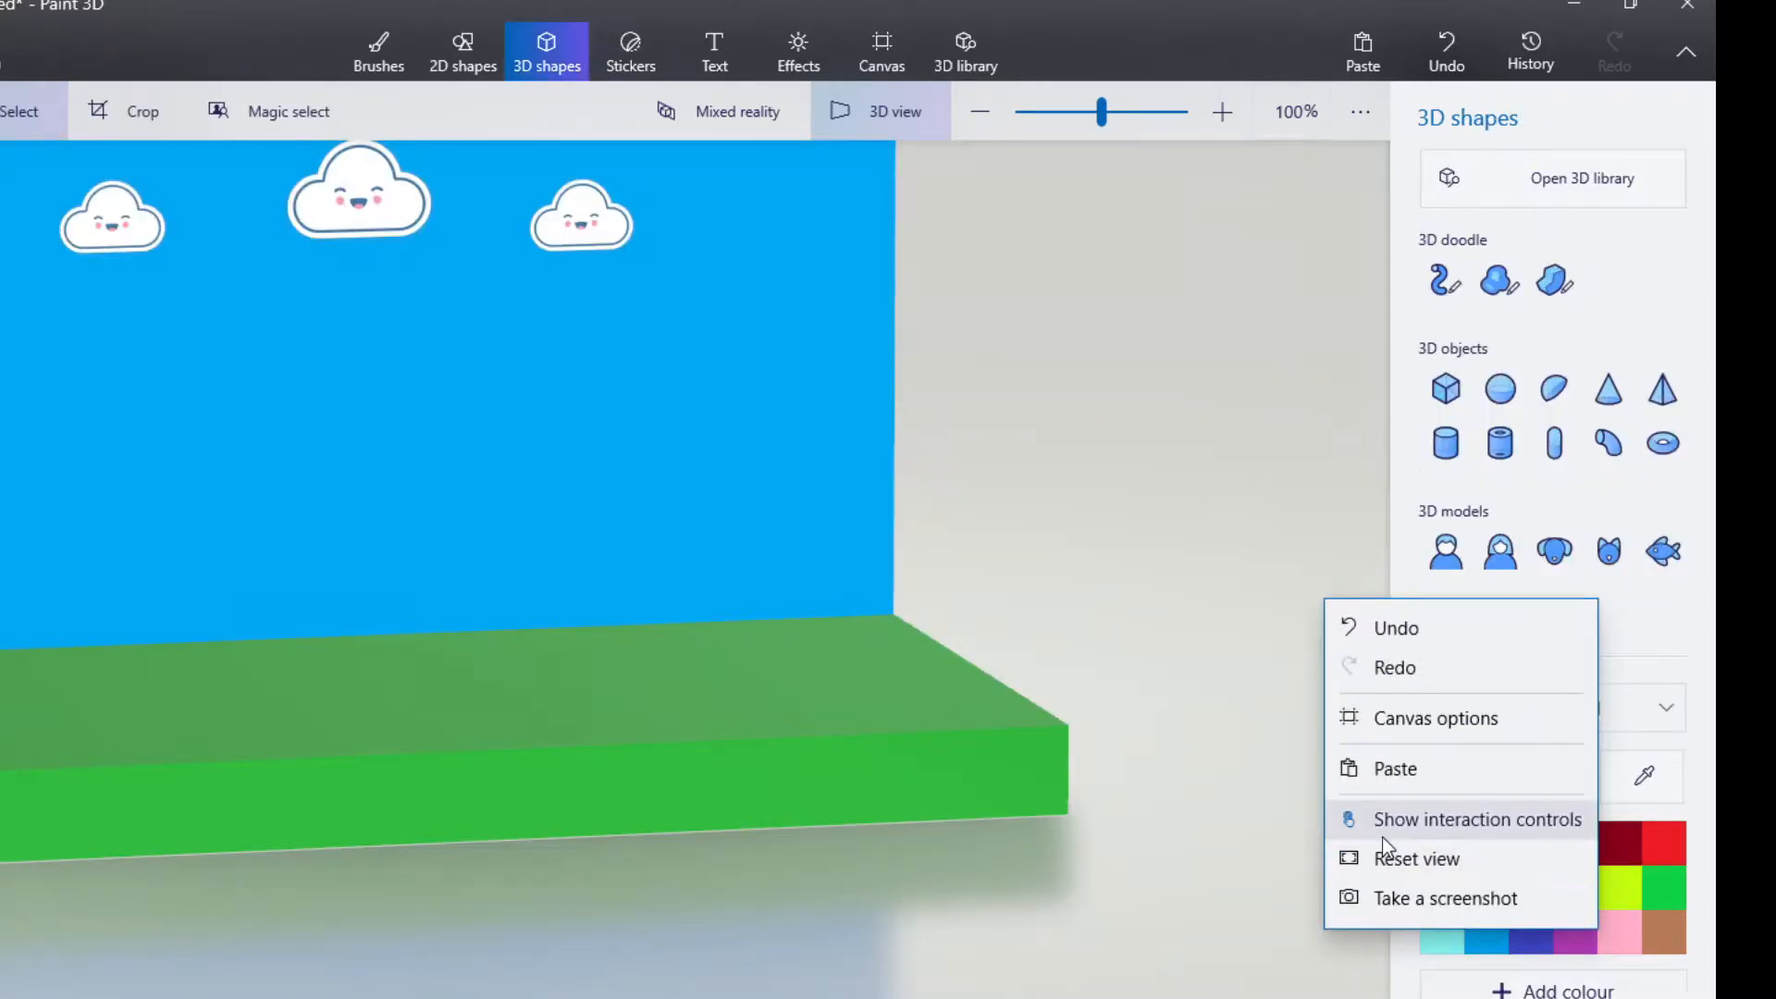
Reset the view and set the 3D shape colour to dark red with a Matte finish.
click(1387, 857)
click(1619, 842)
click(1546, 707)
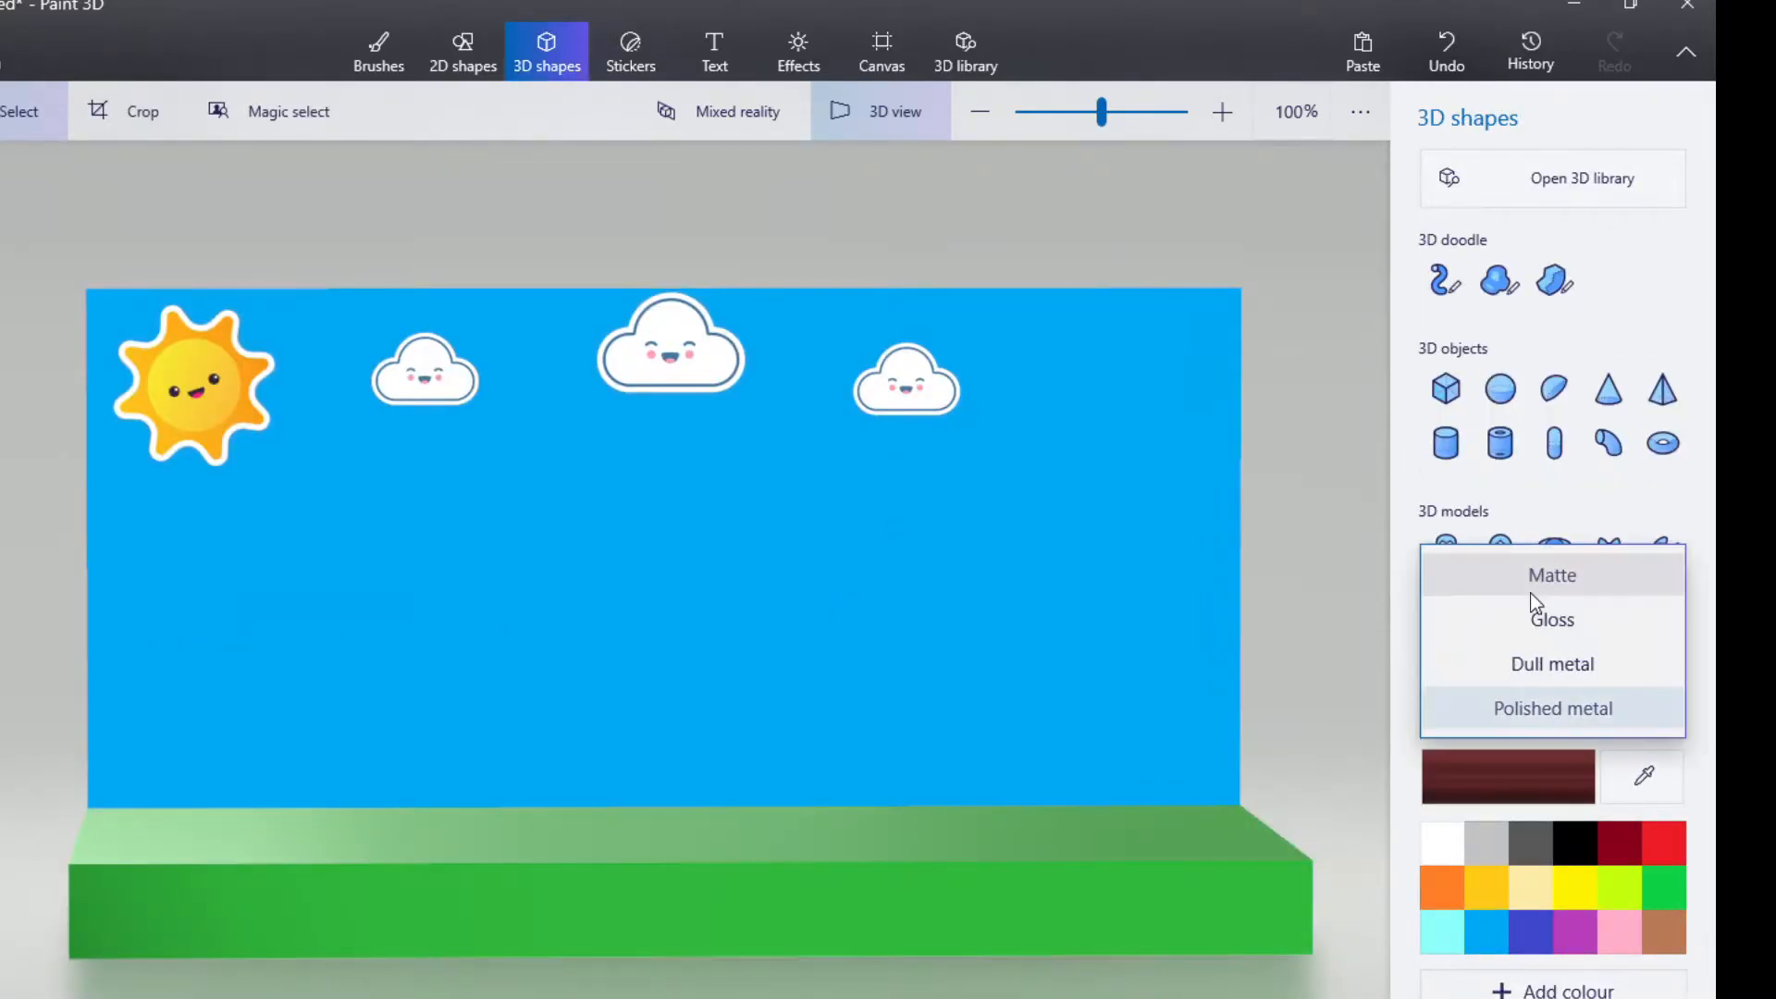
click(1535, 577)
Recolour the ground block in green with a Gloss finish.
click(1203, 888)
click(1543, 184)
click(1345, 412)
click(1261, 242)
click(1244, 271)
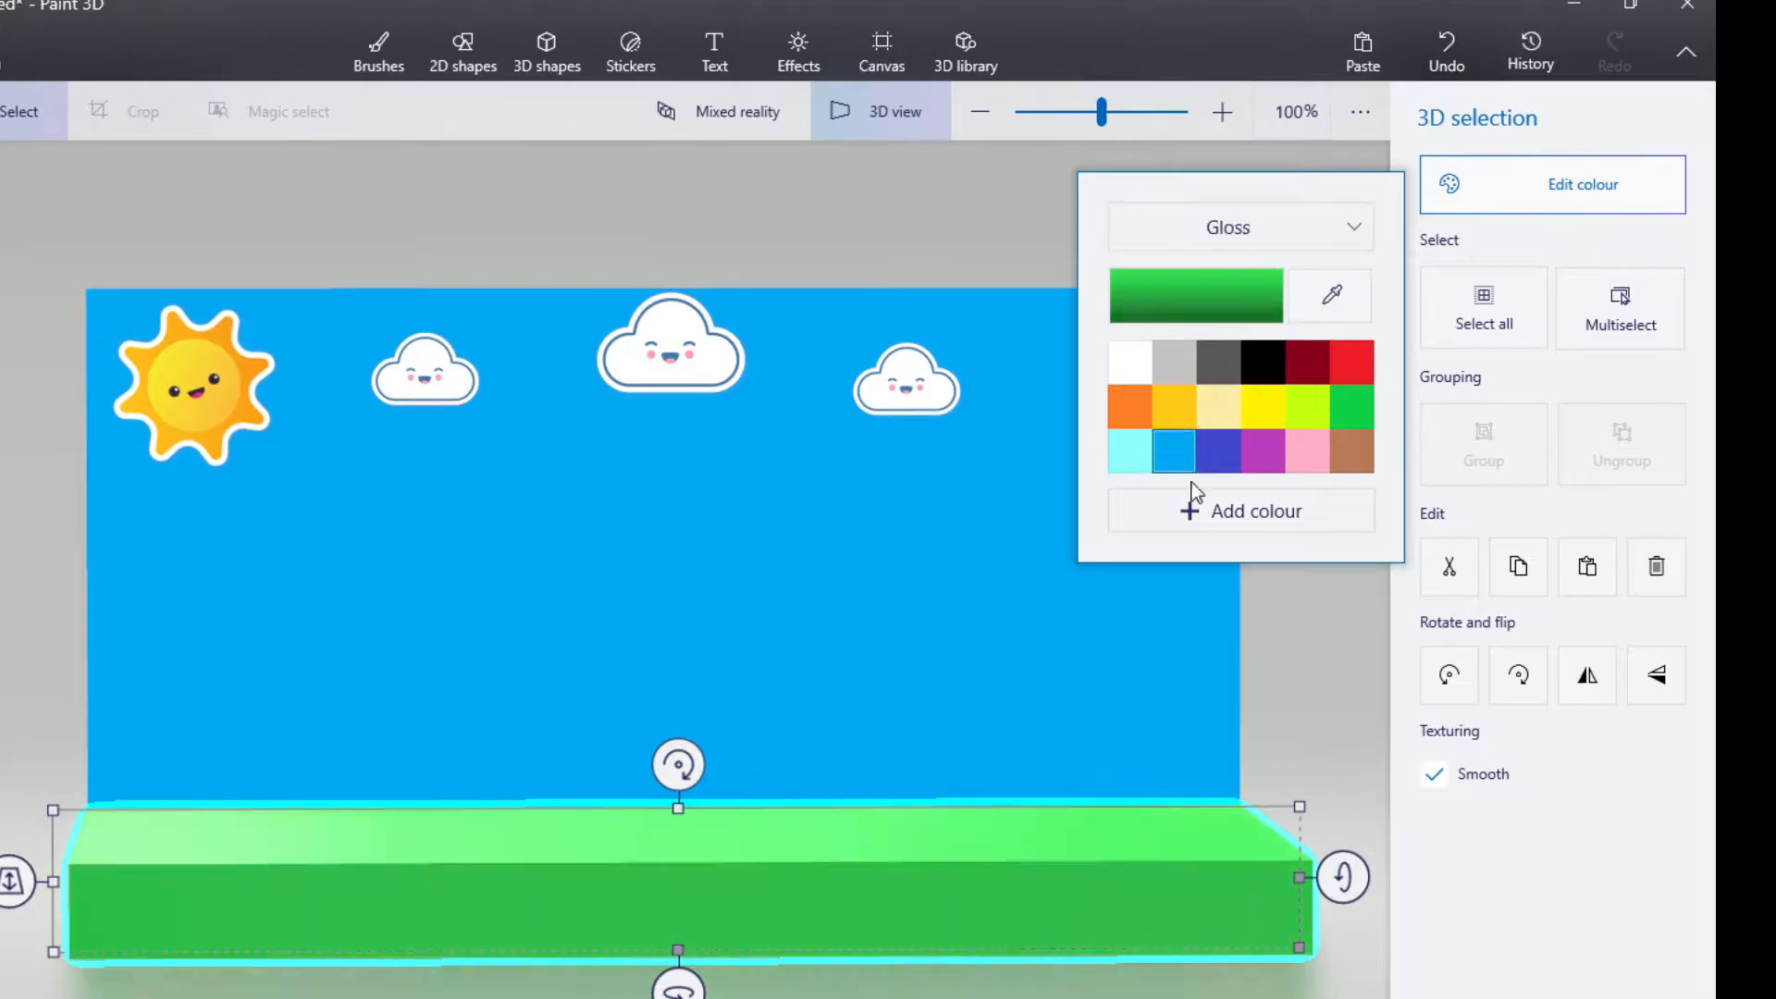
click(1323, 657)
Draw a wide dark red 3D cube for the house and set it down on the green ground.
click(1446, 388)
drag(319, 513, 1083, 915)
right_drag(1312, 753, 860, 786)
drag(842, 768, 947, 713)
right_drag(947, 713, 1295, 666)
drag(881, 462, 881, 602)
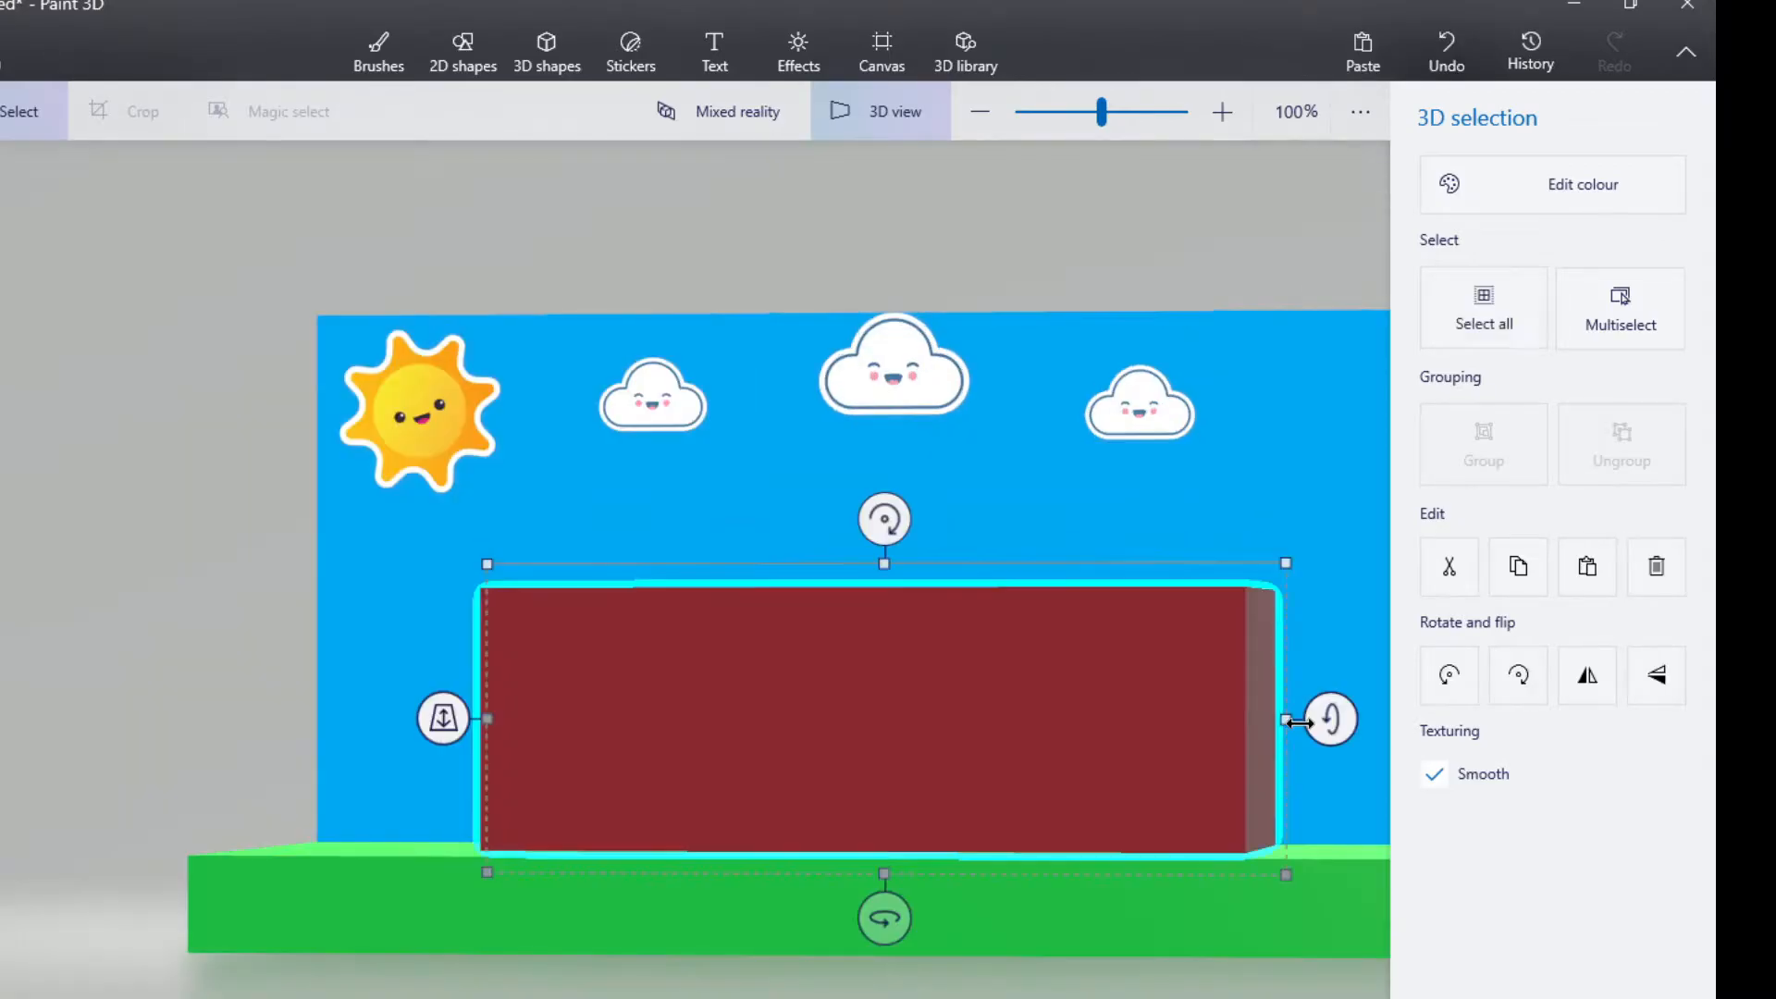
Narrow the dark red block and reposition it on the ground, moving it back toward the blue backdrop.
drag(1288, 720, 1139, 720)
right_click(963, 719)
click(313, 882)
right_drag(121, 676, 202, 771)
drag(870, 717, 615, 702)
right_drag(34, 797, 324, 750)
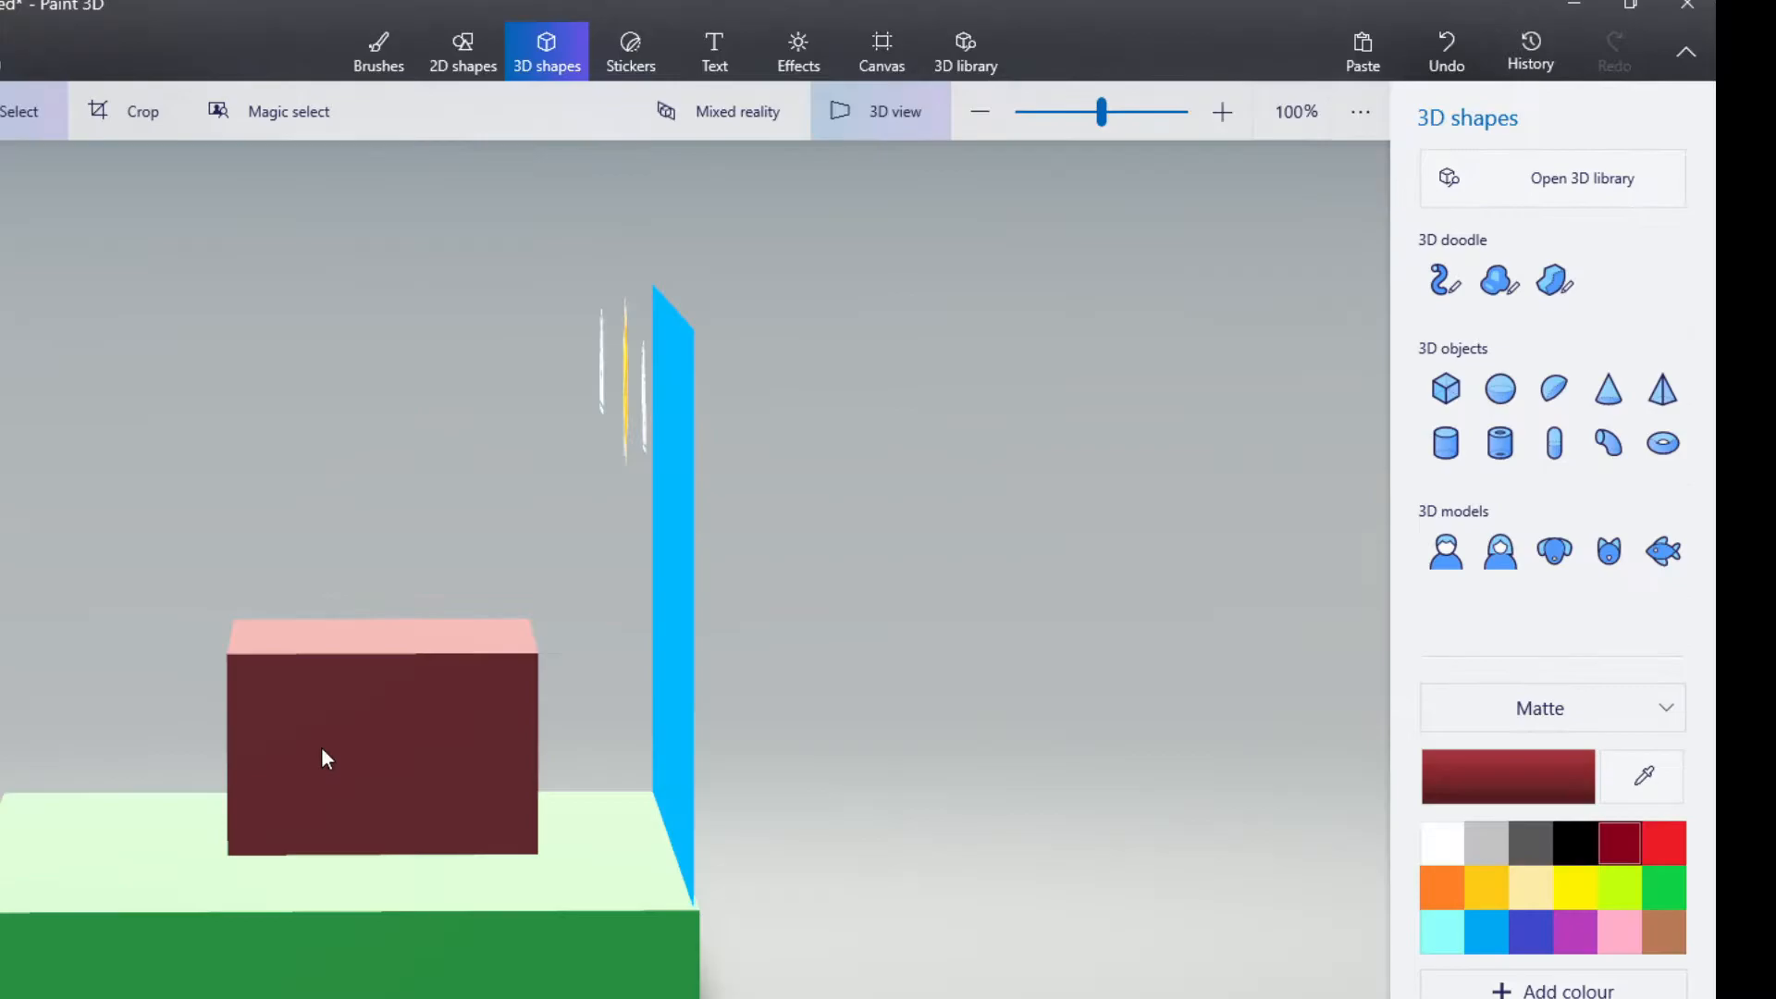
drag(323, 749, 445, 762)
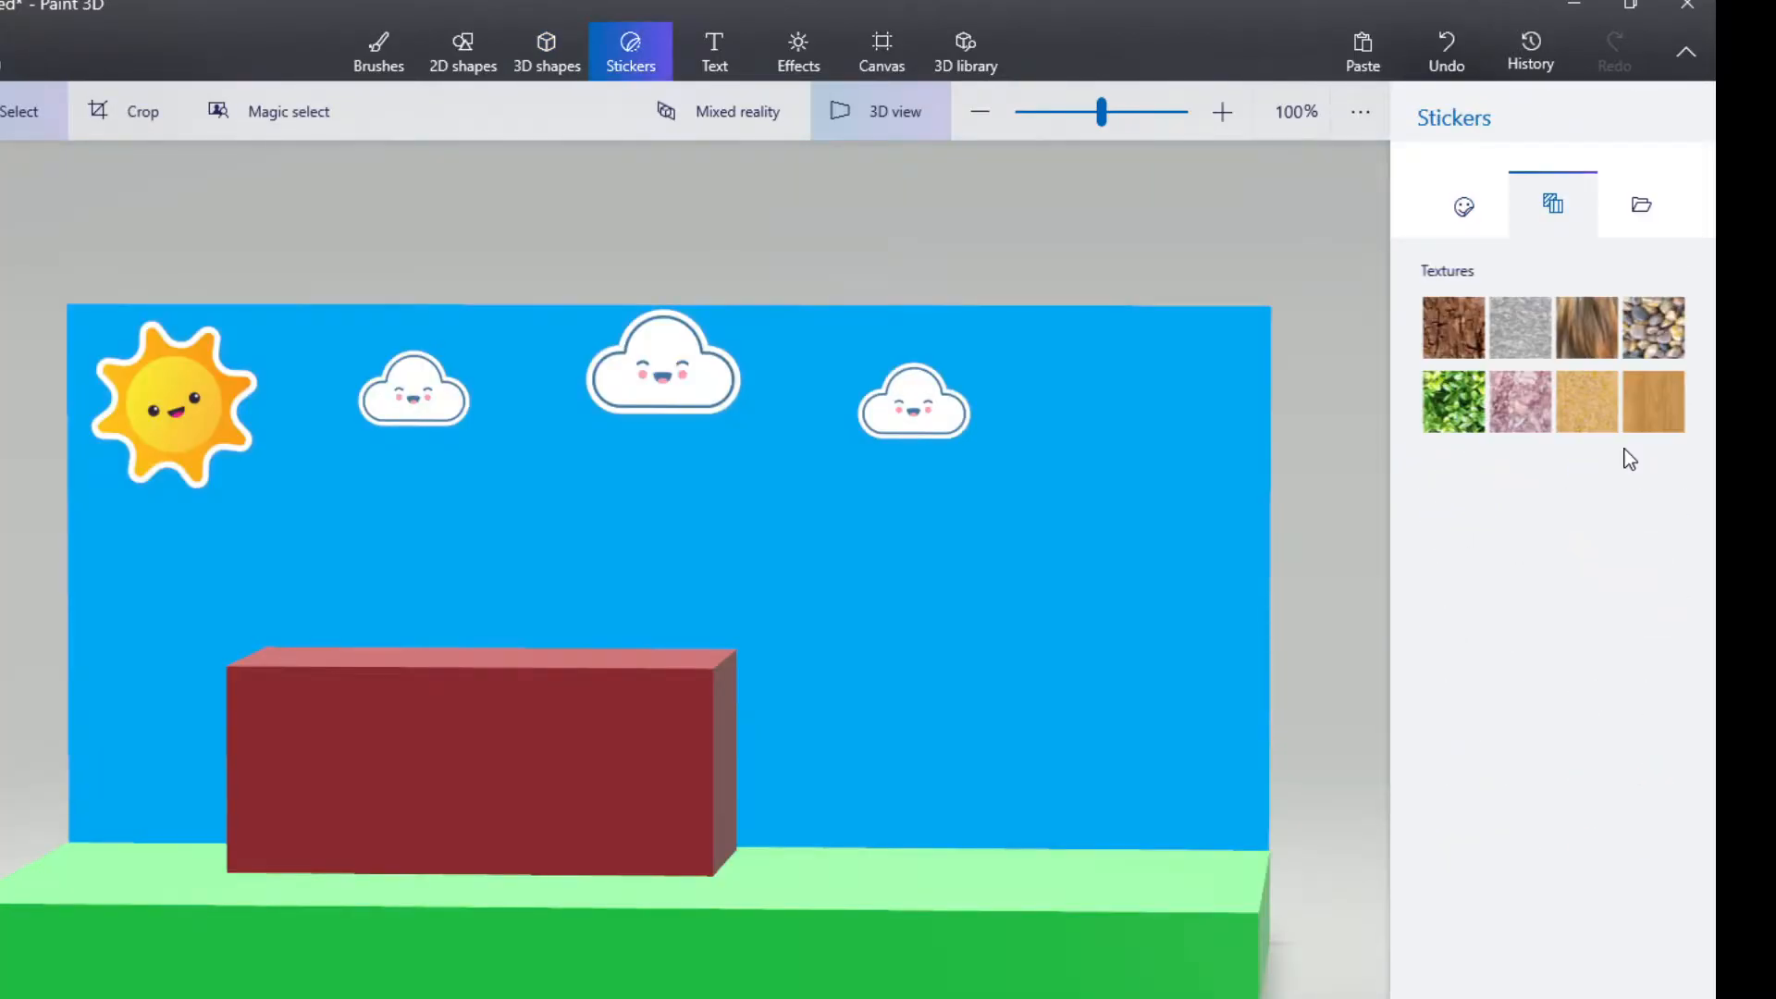
Add a brick wall image as a custom sticker and insert it into the scene.
click(1640, 204)
click(1575, 342)
click(601, 189)
click(611, 534)
drag(477, 785, 467, 785)
Shrink the brick sticker and stamp it onto the lower-left corner of the red block's front face.
drag(578, 546, 359, 805)
drag(265, 849, 318, 700)
click(185, 814)
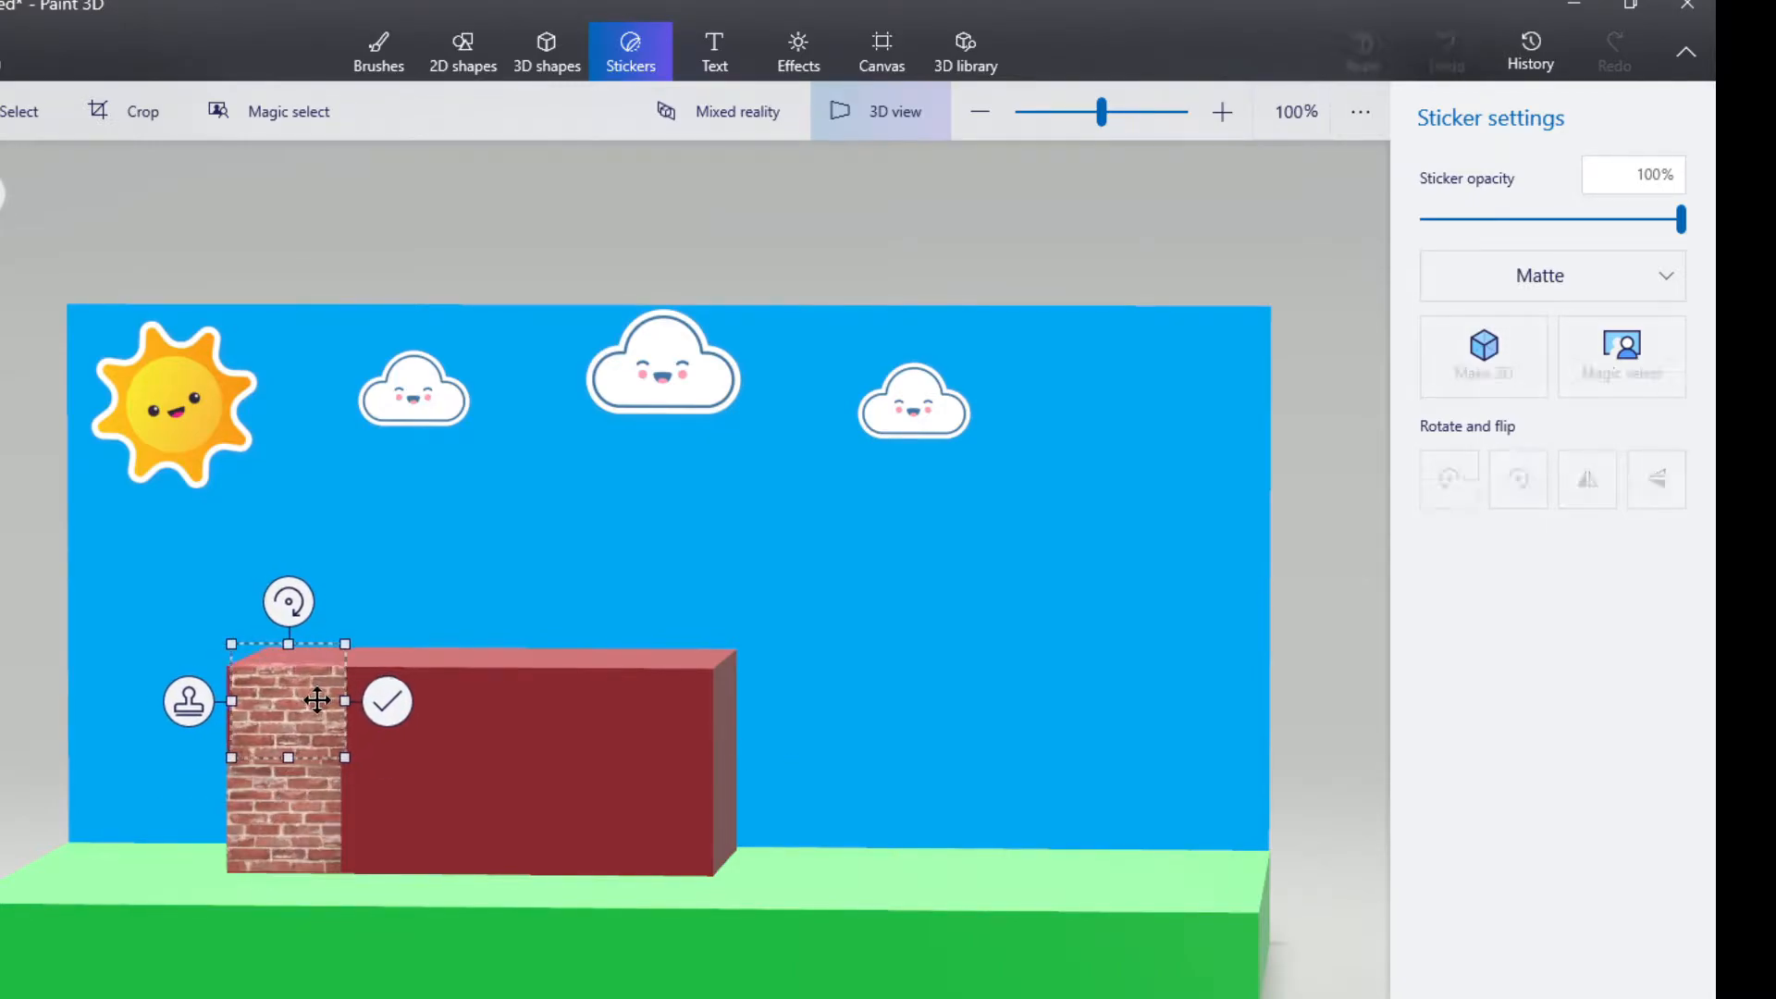
click(387, 702)
key(ctrl+z)
Insert the brick sticker again, shrink it and place it to fill the left column of the block's front face.
click(1512, 530)
click(1559, 540)
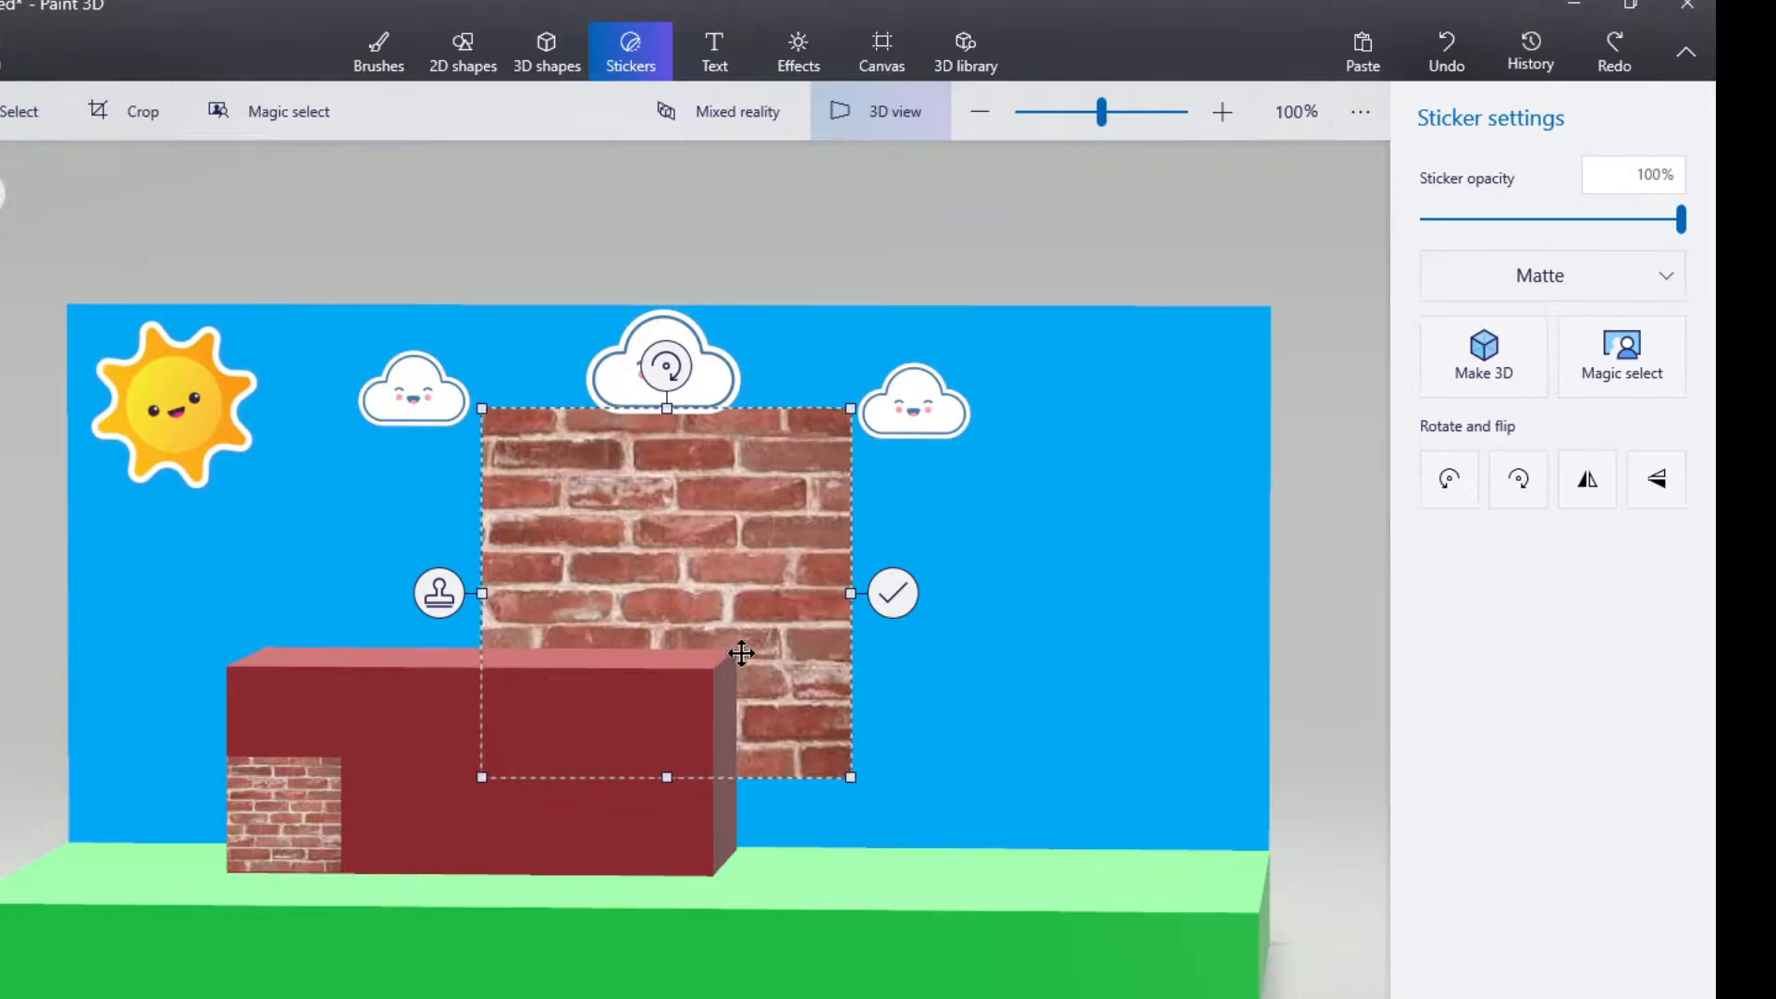
drag(741, 664, 387, 769)
scroll(373, 722, up, 2)
scroll(372, 723, down, 1)
drag(527, 465, 228, 759)
right_drag(647, 625, 701, 584)
drag(201, 789, 312, 657)
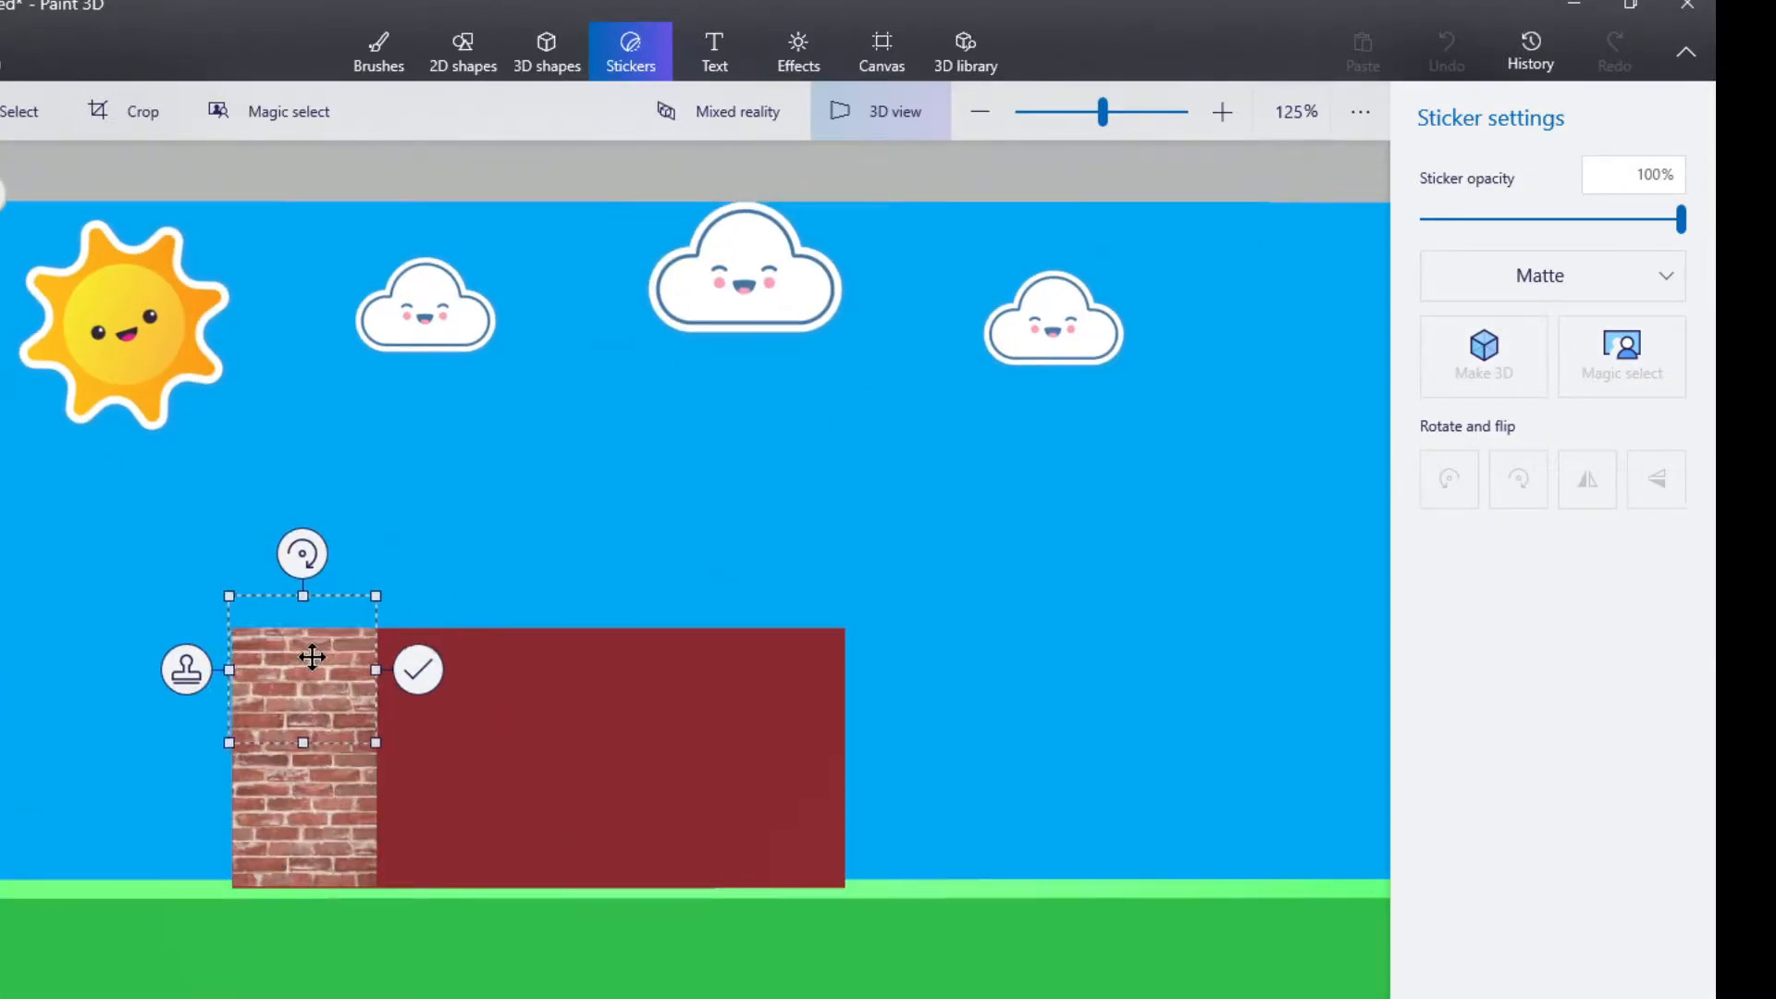
Stamp the first brick column and place the brick sticker at the top of the second column on the front face.
right_drag(446, 699, 887, 725)
click(177, 749)
drag(271, 760, 418, 774)
right_drag(1244, 693, 1291, 589)
drag(440, 704, 473, 725)
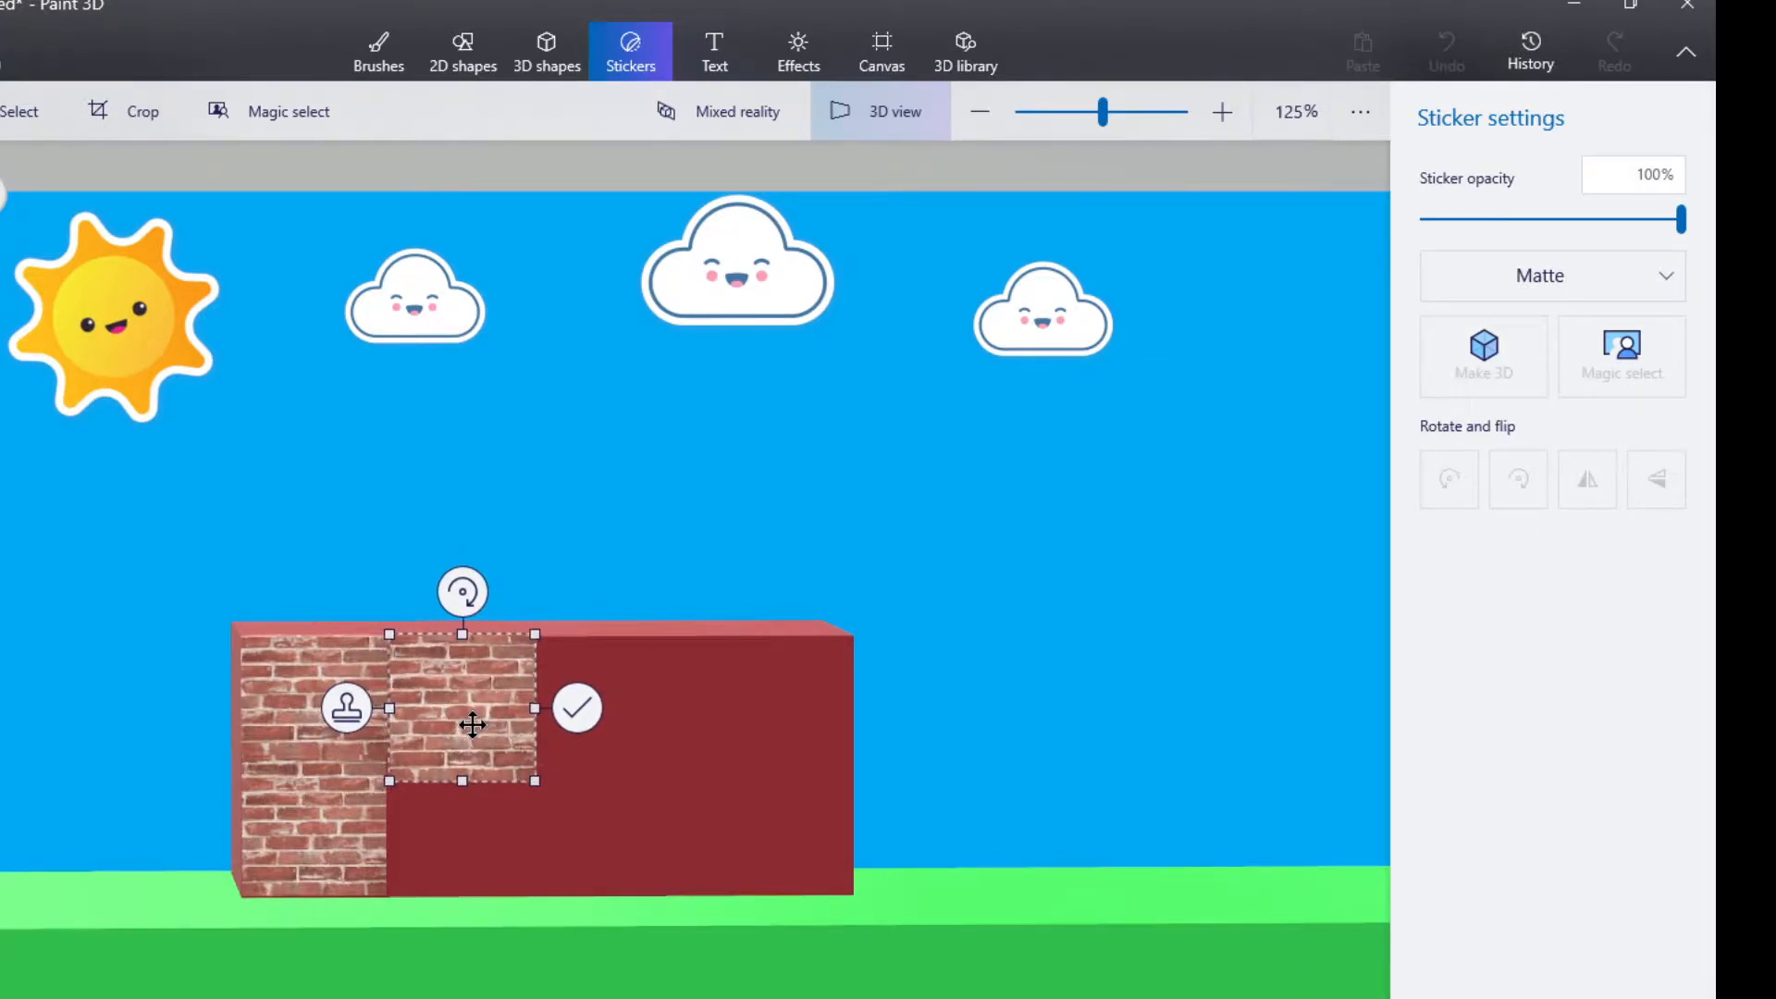
click(577, 708)
Insert a new shrunken brick sticker and stamp it over the rest of the front's second column and the third column.
click(1543, 570)
drag(896, 364, 586, 685)
drag(505, 746, 456, 845)
click(344, 851)
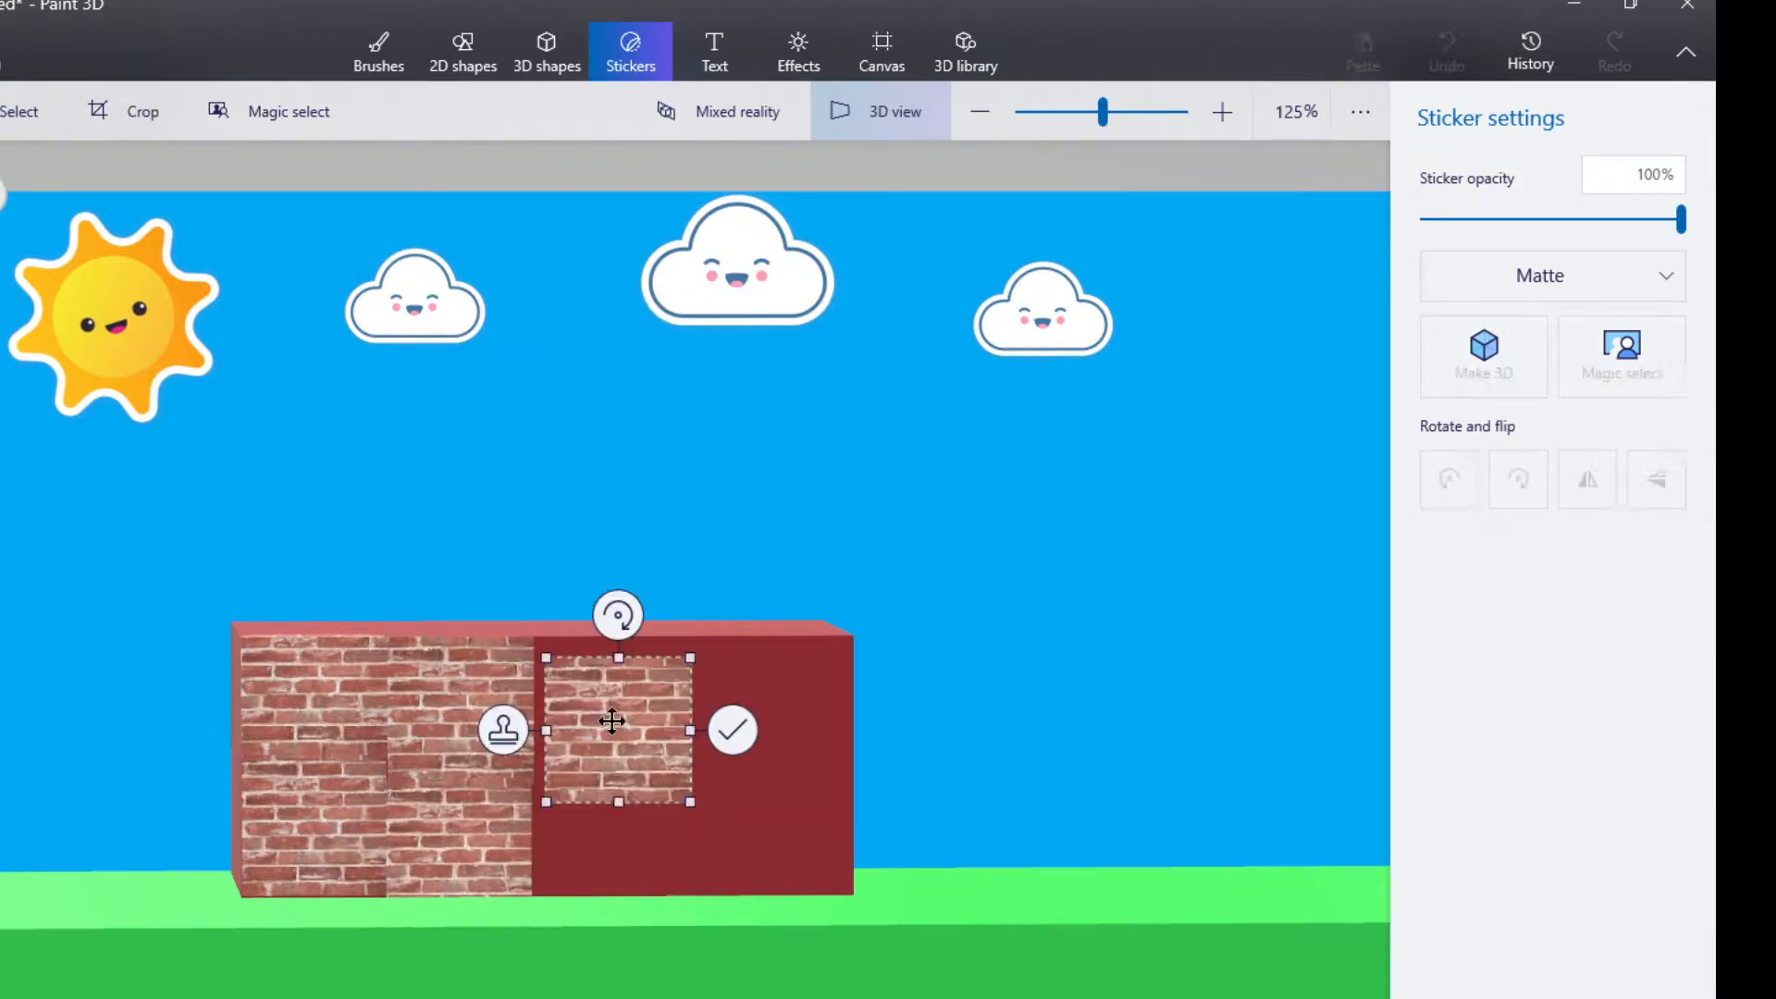
drag(606, 717, 664, 881)
click(464, 842)
Insert another shrunken brick sticker and stamp it over the remaining right part of the front face.
click(1554, 510)
drag(892, 368, 568, 803)
drag(765, 713, 809, 856)
click(634, 702)
click(617, 827)
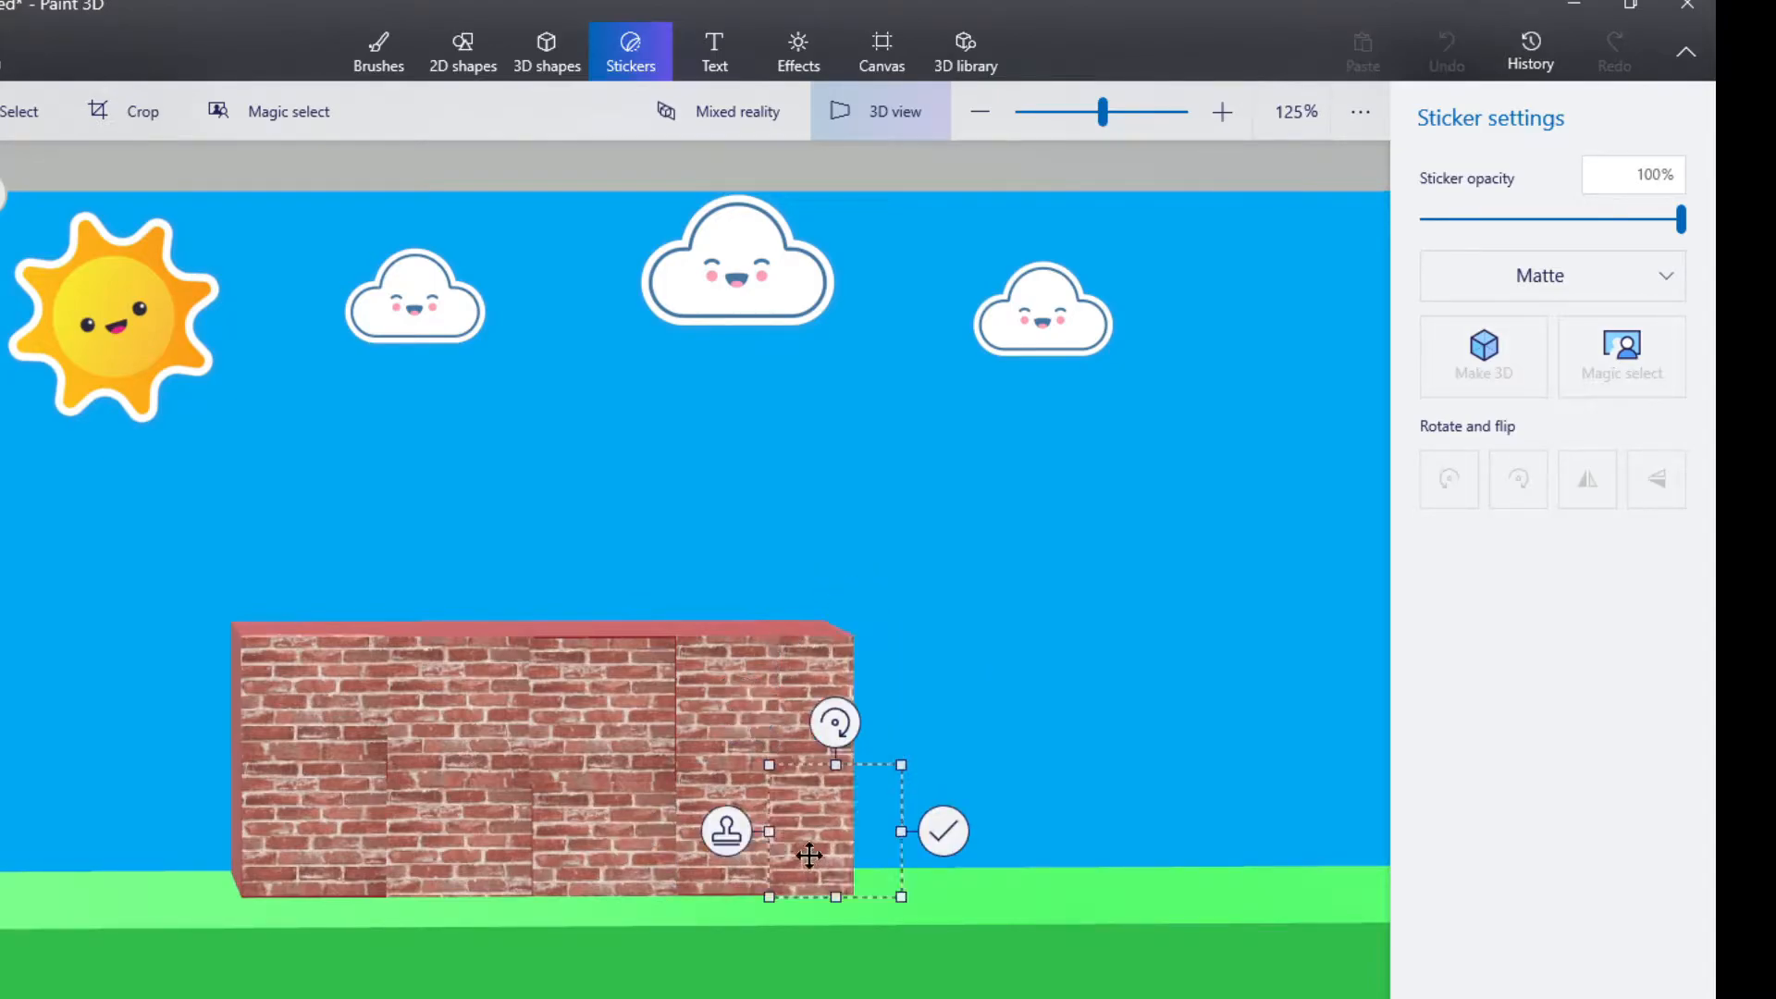
click(732, 831)
Stamp the brick sticker repeatedly over an end wall of the block.
right_drag(1035, 651, 381, 858)
drag(380, 857, 710, 747)
click(337, 721)
click(356, 853)
click(463, 725)
click(814, 717)
Insert a new brick sticker, shrink it and stamp it over the remaining bare areas of the block's side walls.
click(1501, 545)
drag(934, 361, 640, 714)
drag(481, 776, 681, 843)
drag(760, 892, 786, 914)
click(905, 775)
right_drag(904, 775, 832, 755)
drag(674, 837, 753, 730)
right_drag(838, 707, 614, 738)
drag(638, 740, 548, 989)
click(535, 882)
click(370, 733)
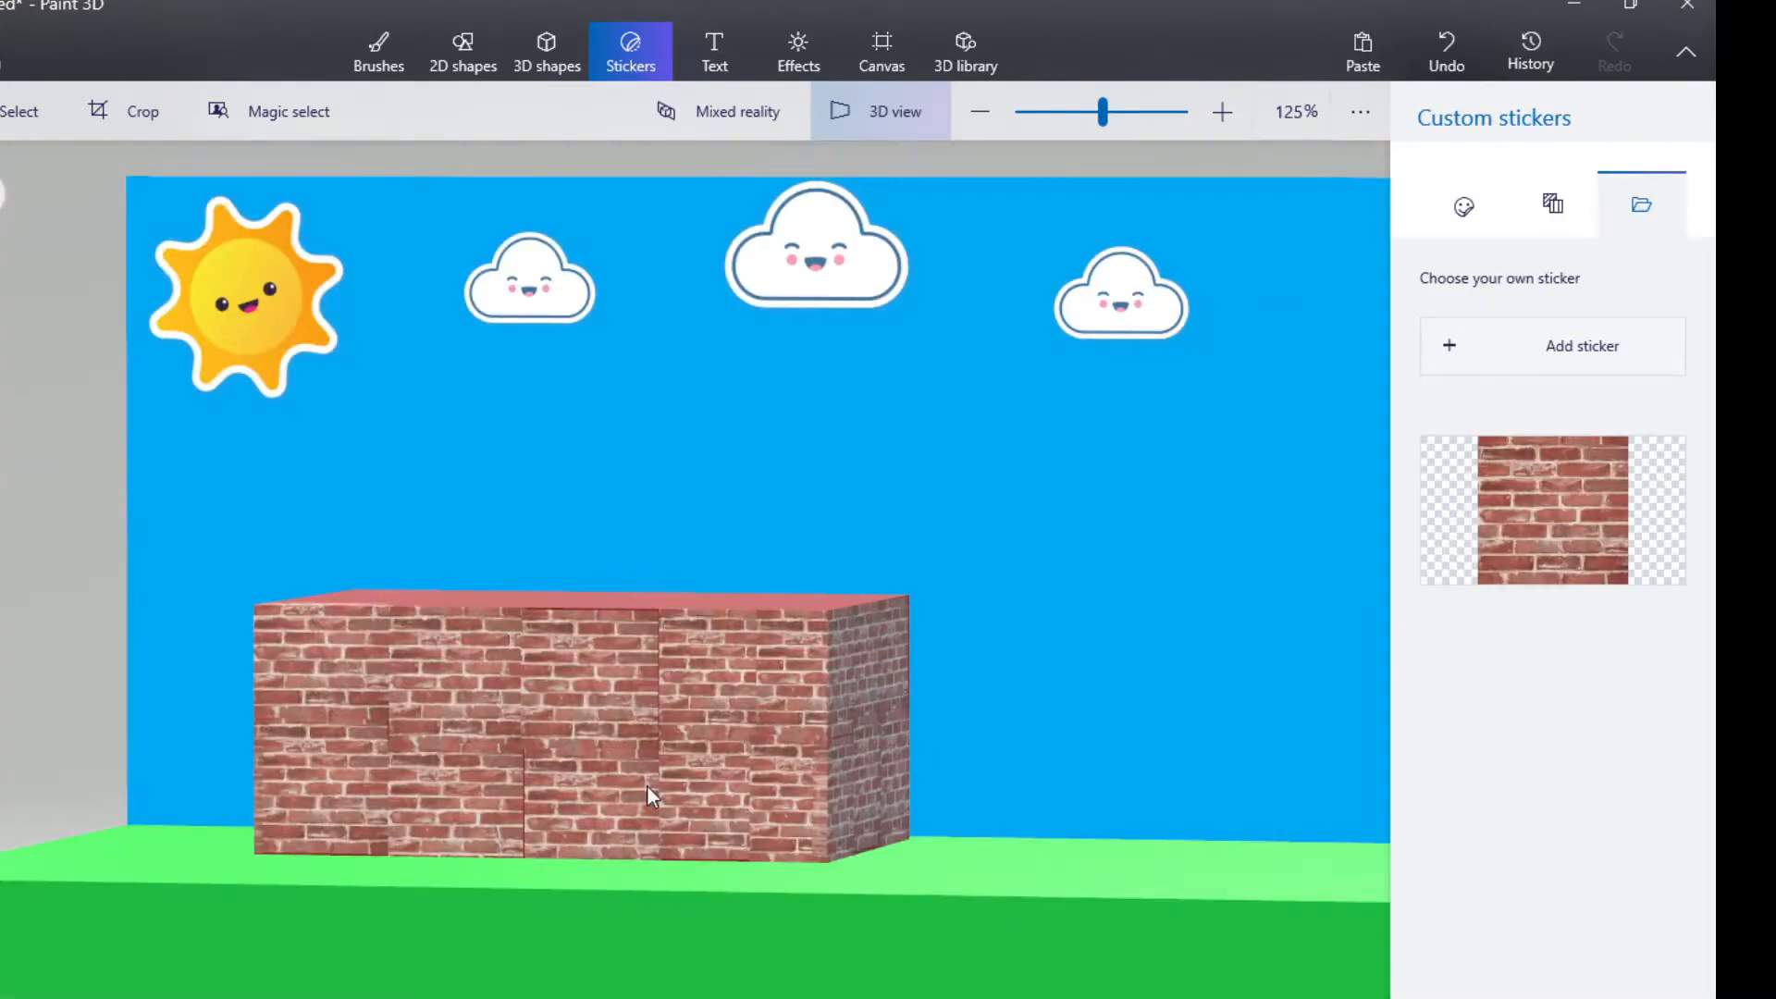
Paste a copy of the tall cream door-frame post on the brick front.
scroll(646, 785, up, 5)
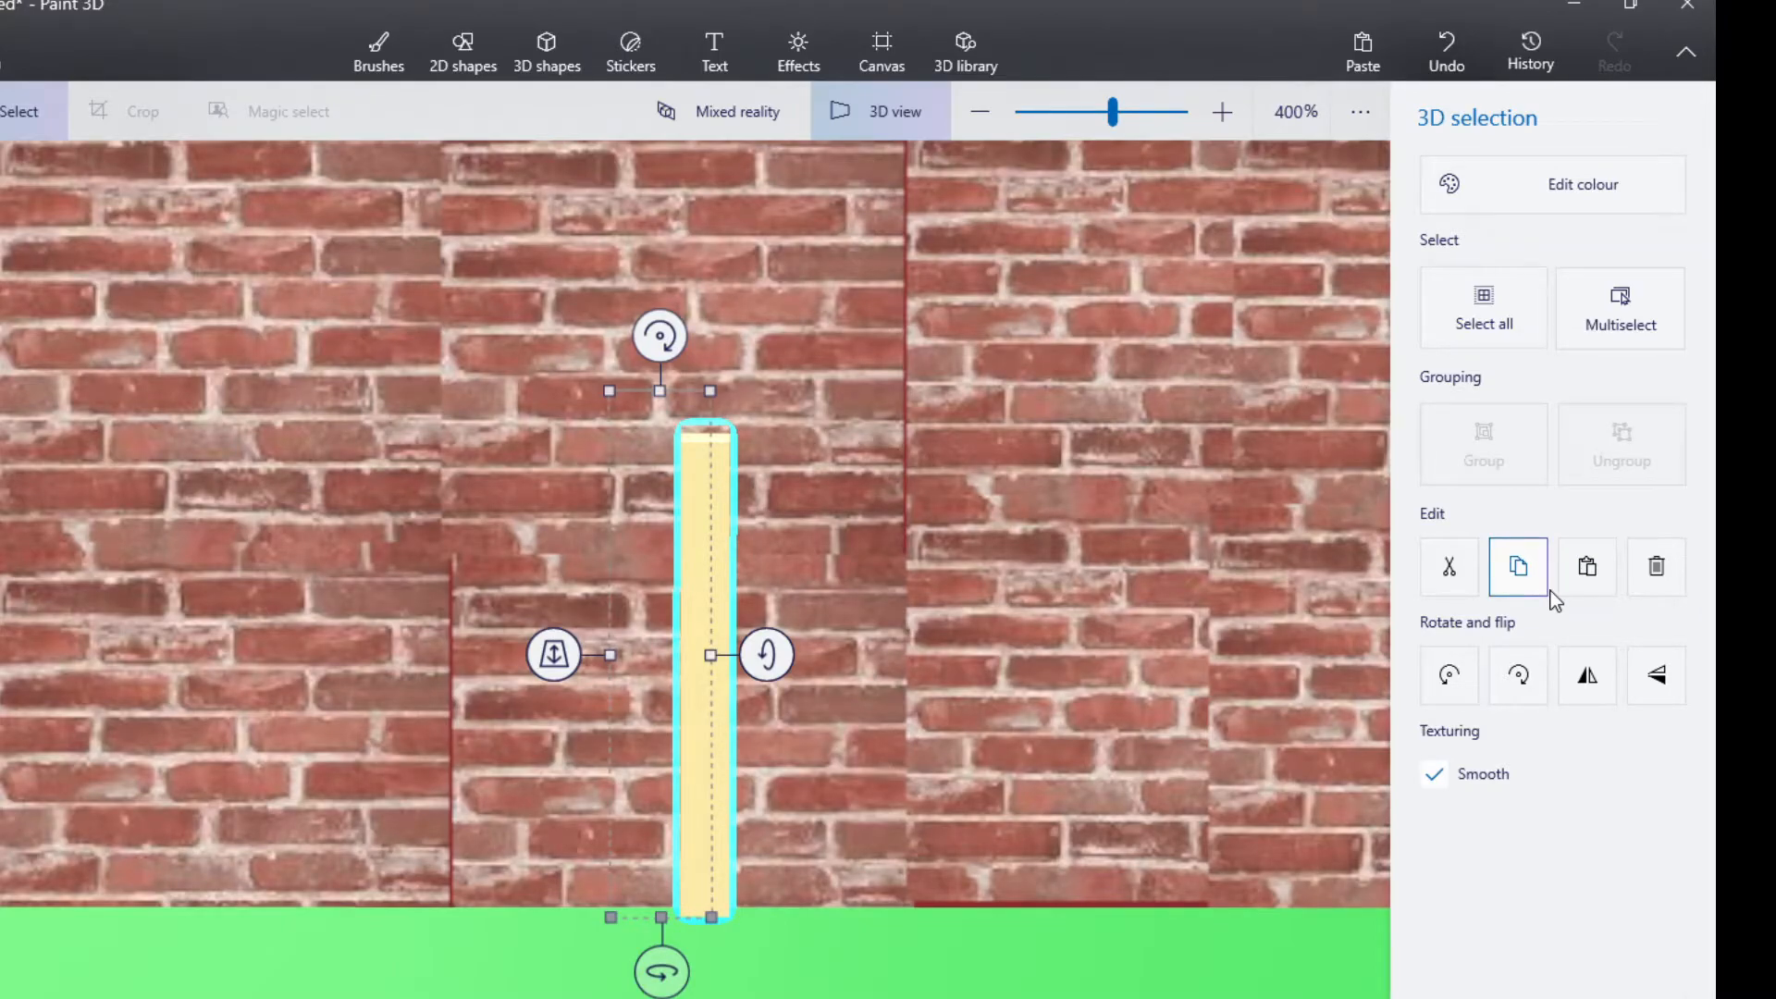
click(1587, 566)
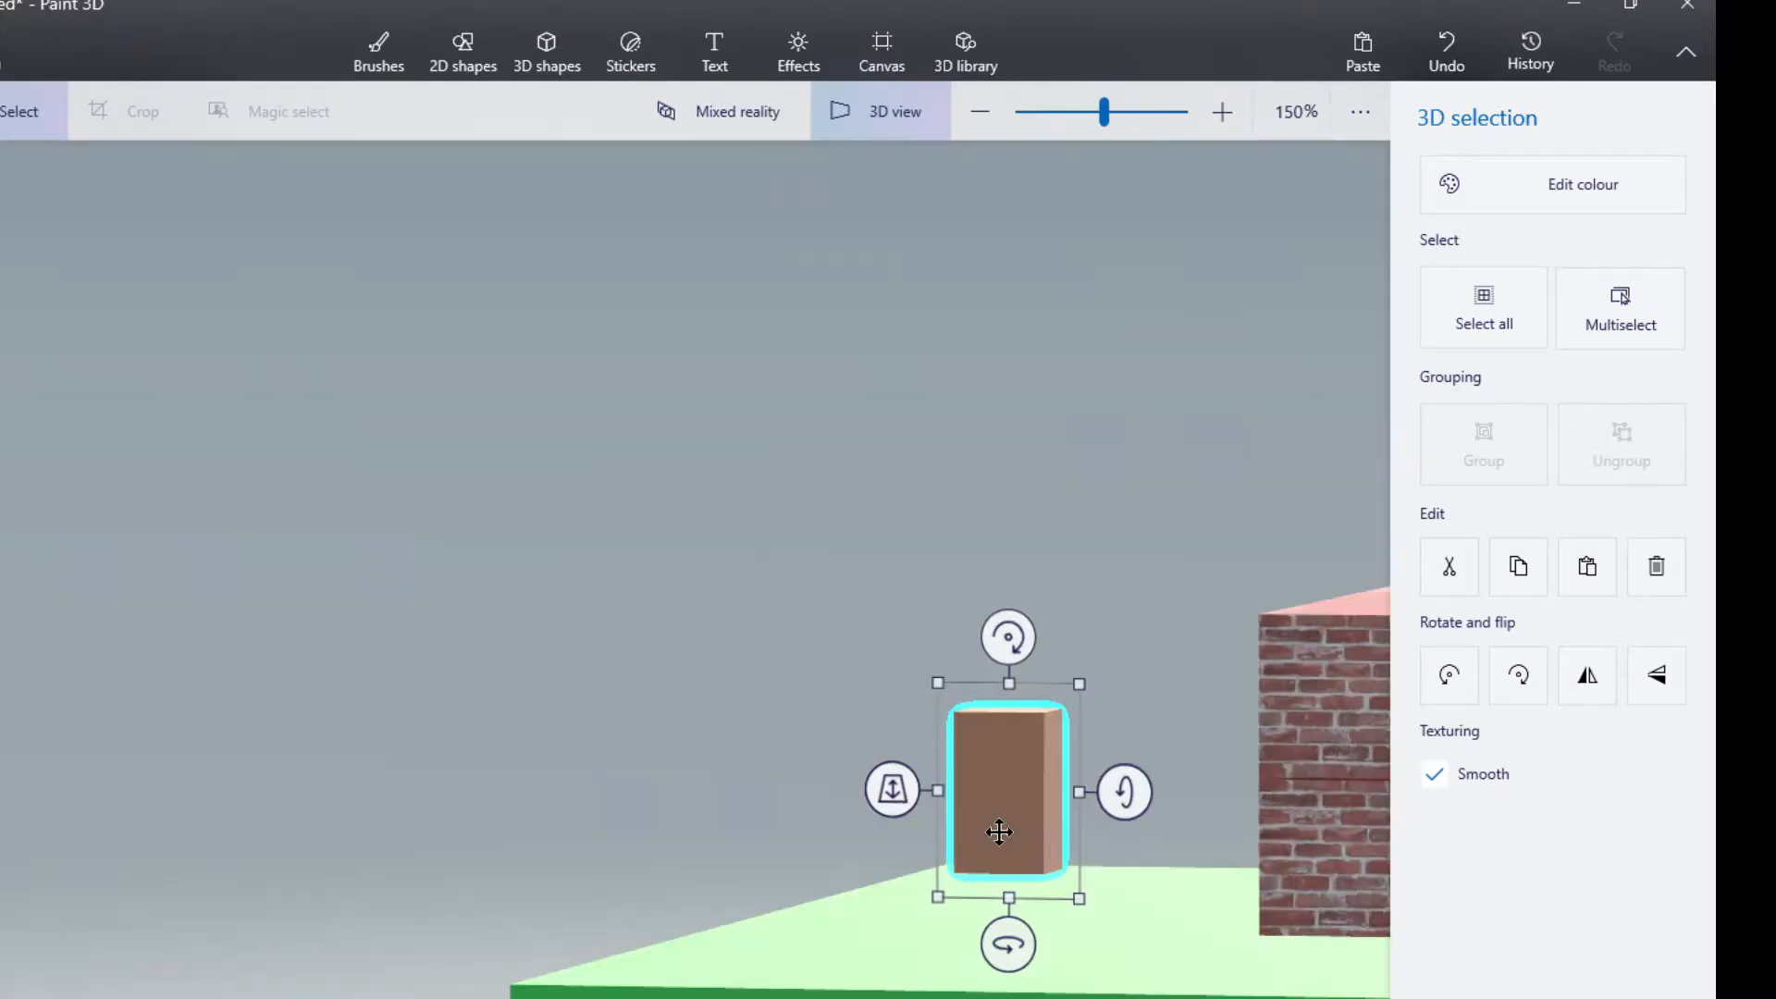
Move the brown door block to the brick house and extend the door's height up to the cream lintel.
drag(999, 829, 1248, 868)
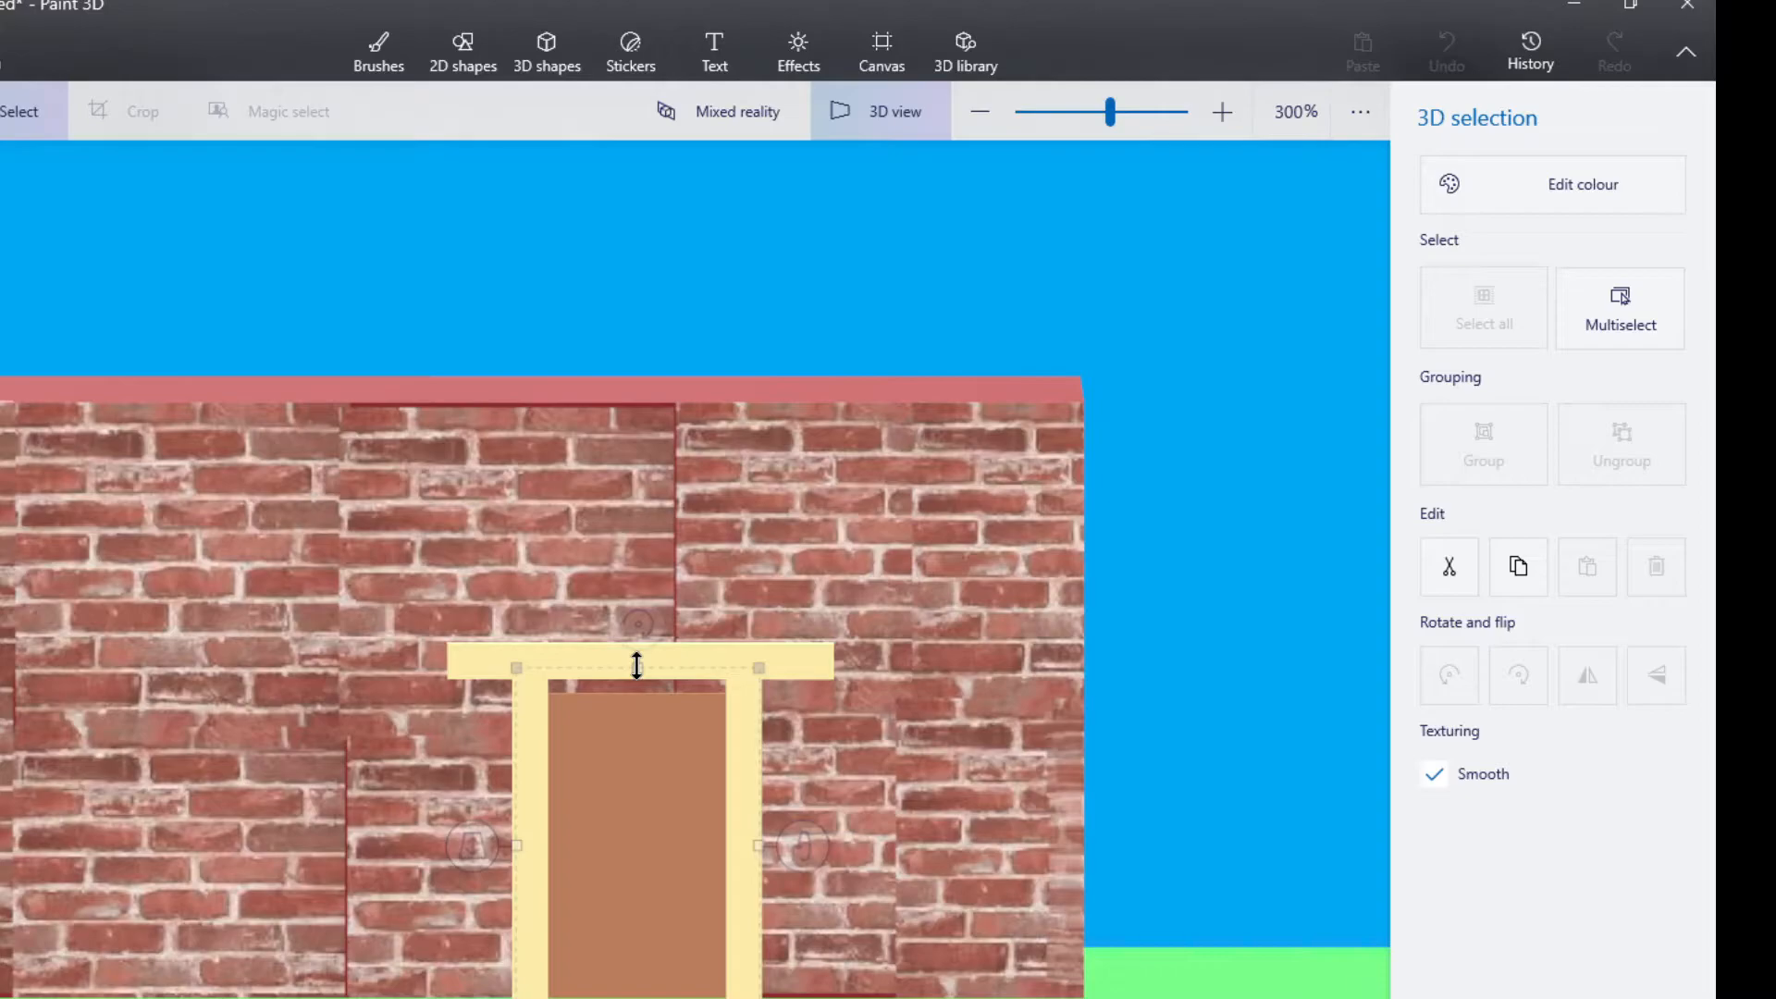
drag(636, 666, 636, 653)
Set the finish for a new 3D cube to Polished metal.
scroll(639, 666, down, 5)
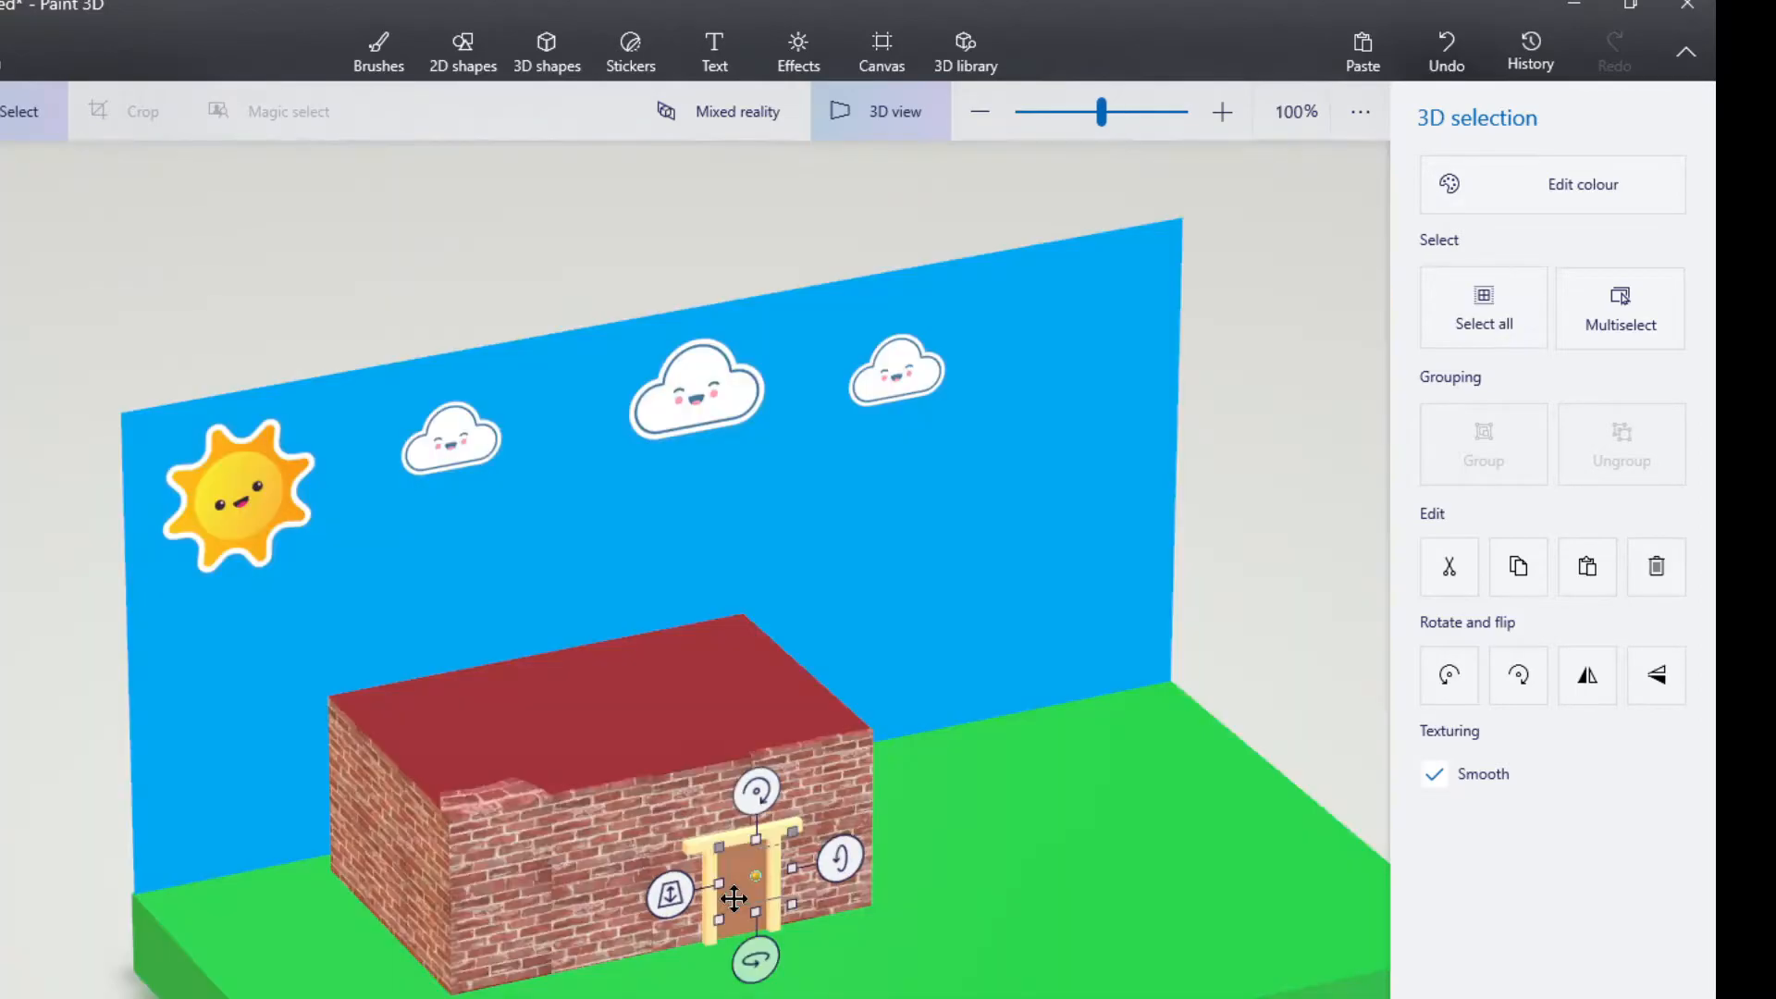
right_drag(733, 900, 800, 794)
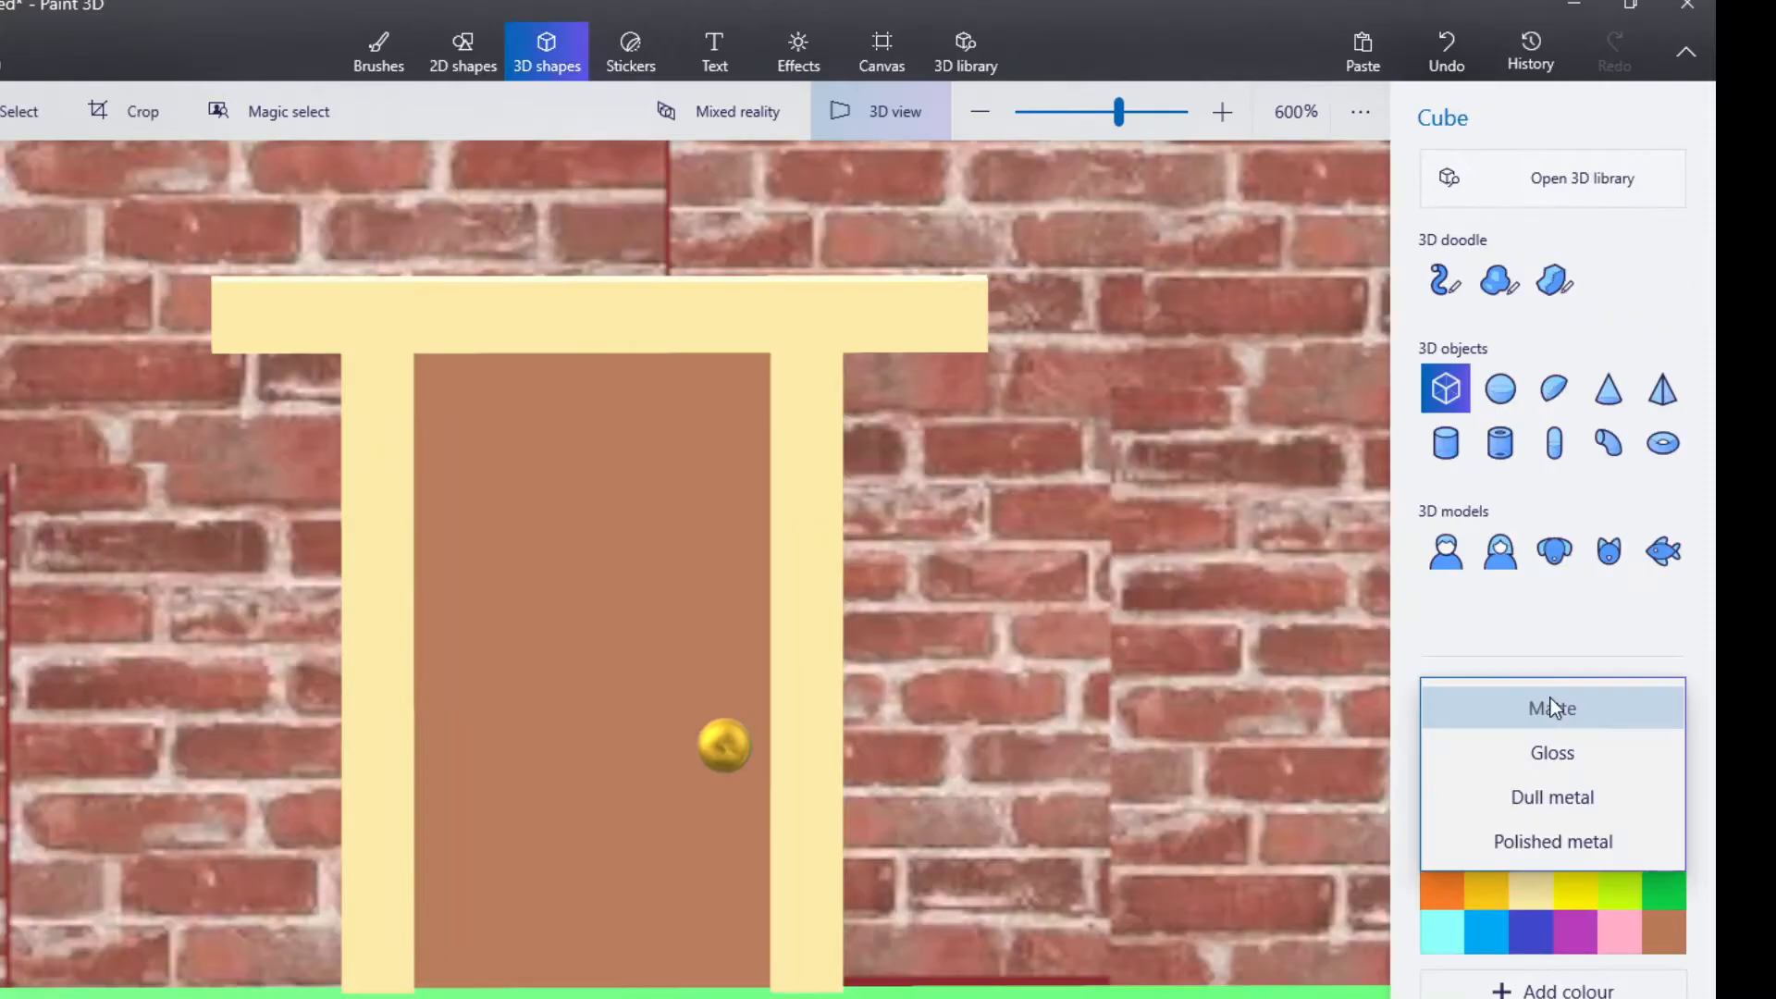
click(1543, 840)
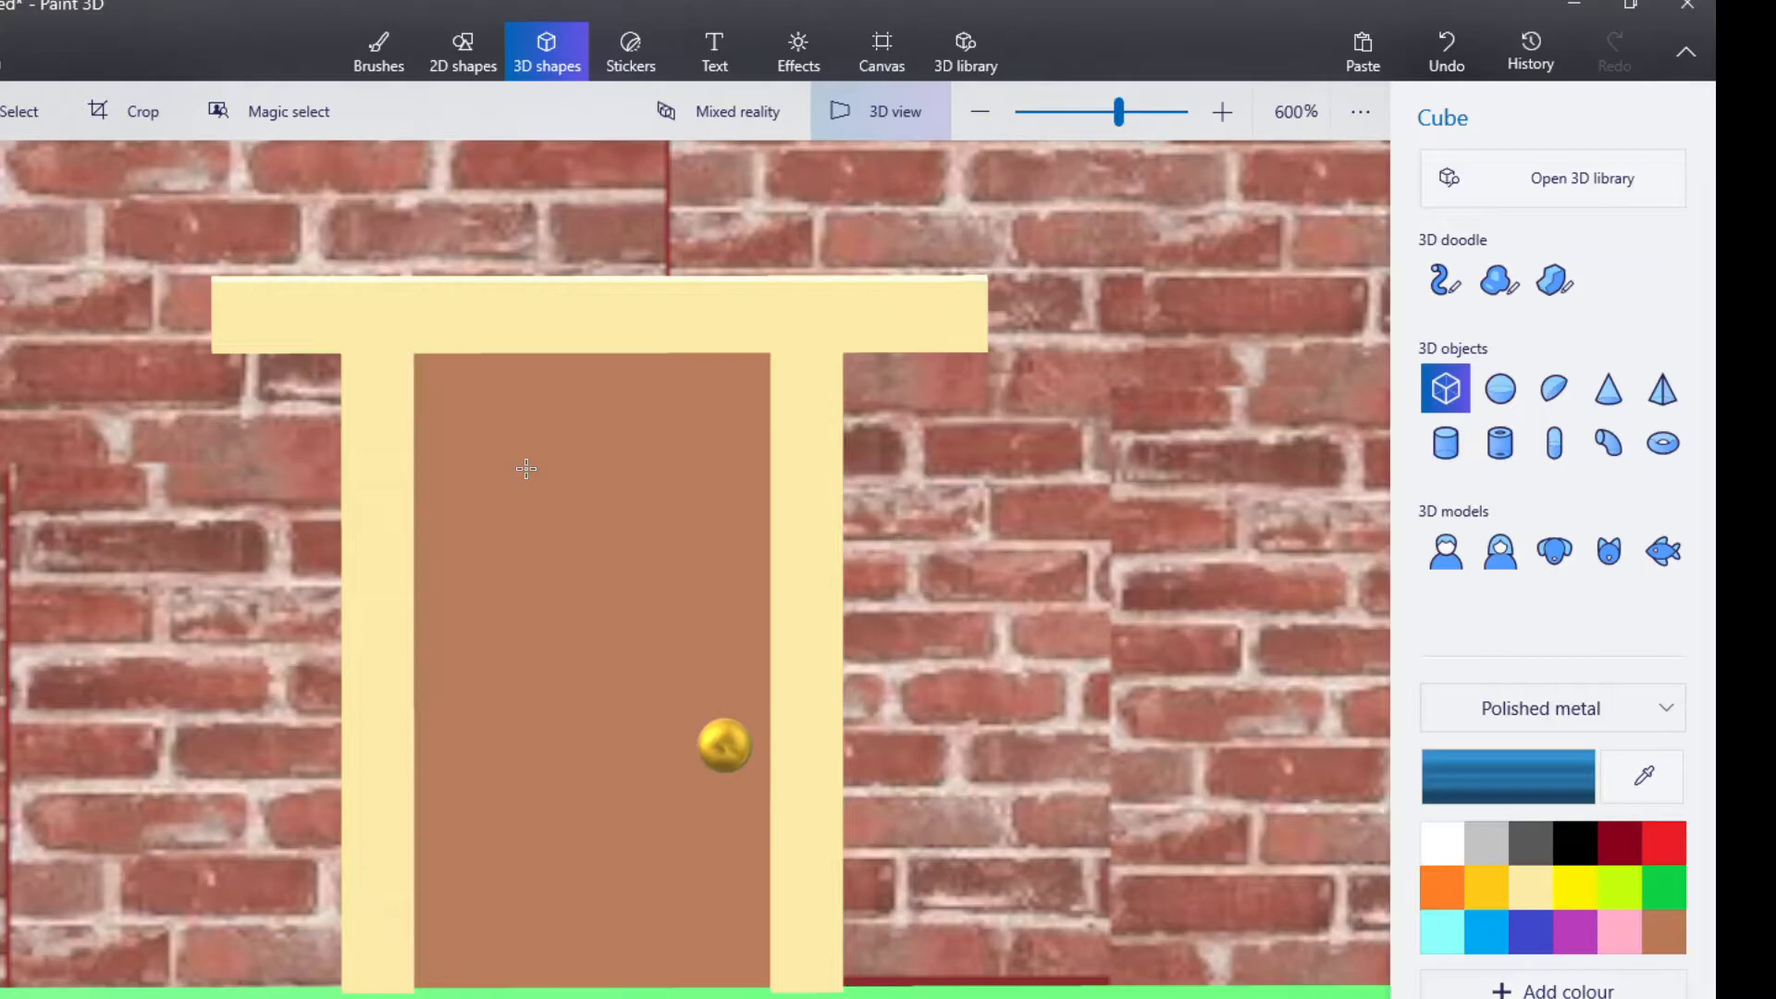
Draw a blue polished-metal cube on the upper part of the brown front door.
drag(655, 452, 655, 436)
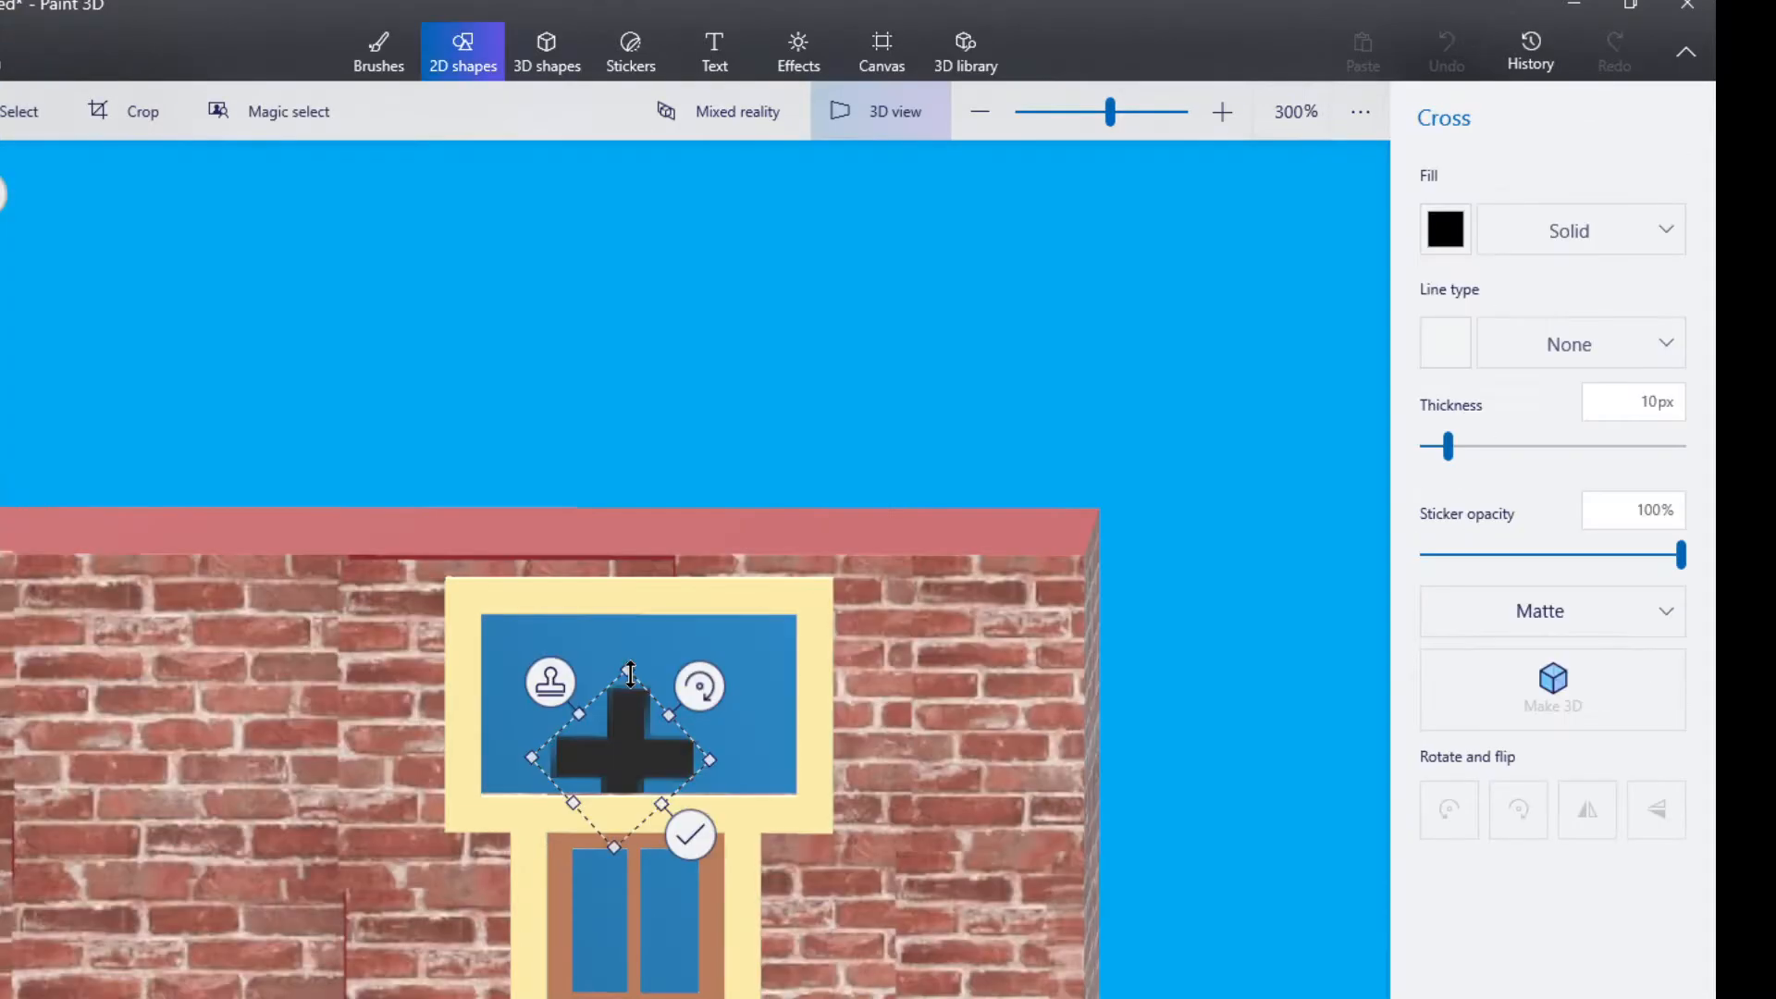
Try to fit a solid black cross shape onto the blue window pane above the front door.
drag(615, 733, 610, 803)
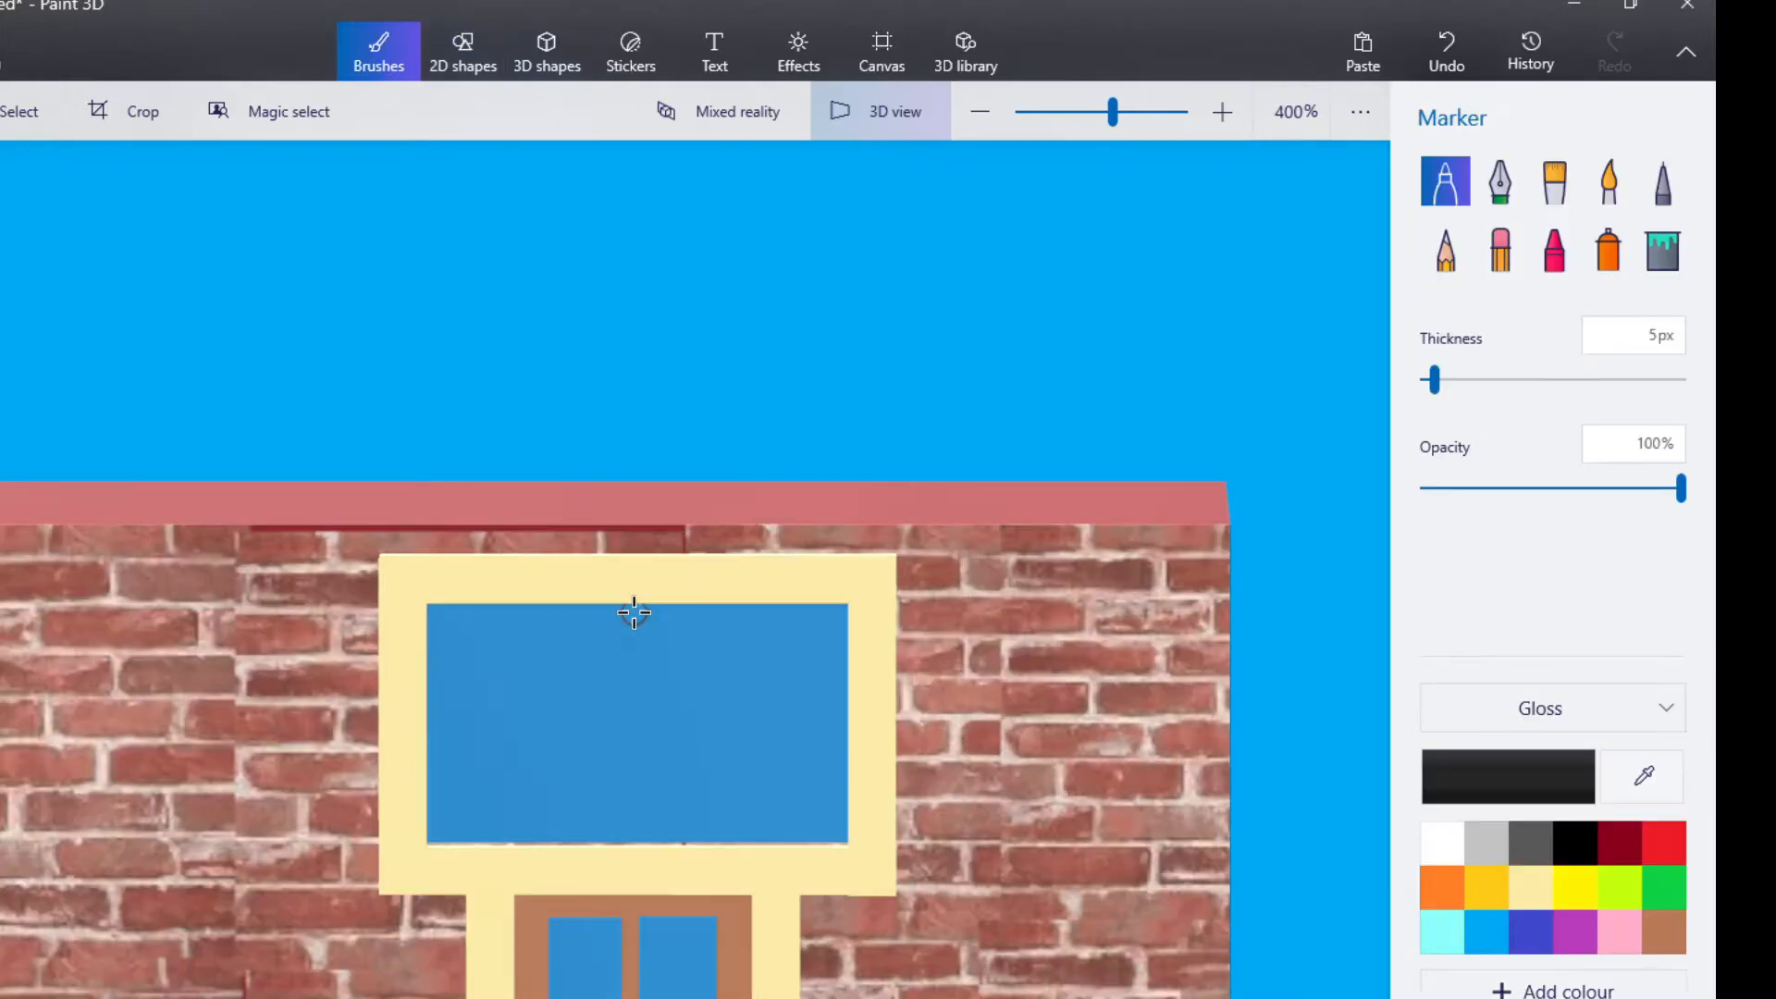
Paint a black vertical glazing bar down the middle of the pane above the door with the 5px gloss marker.
drag(634, 606, 637, 667)
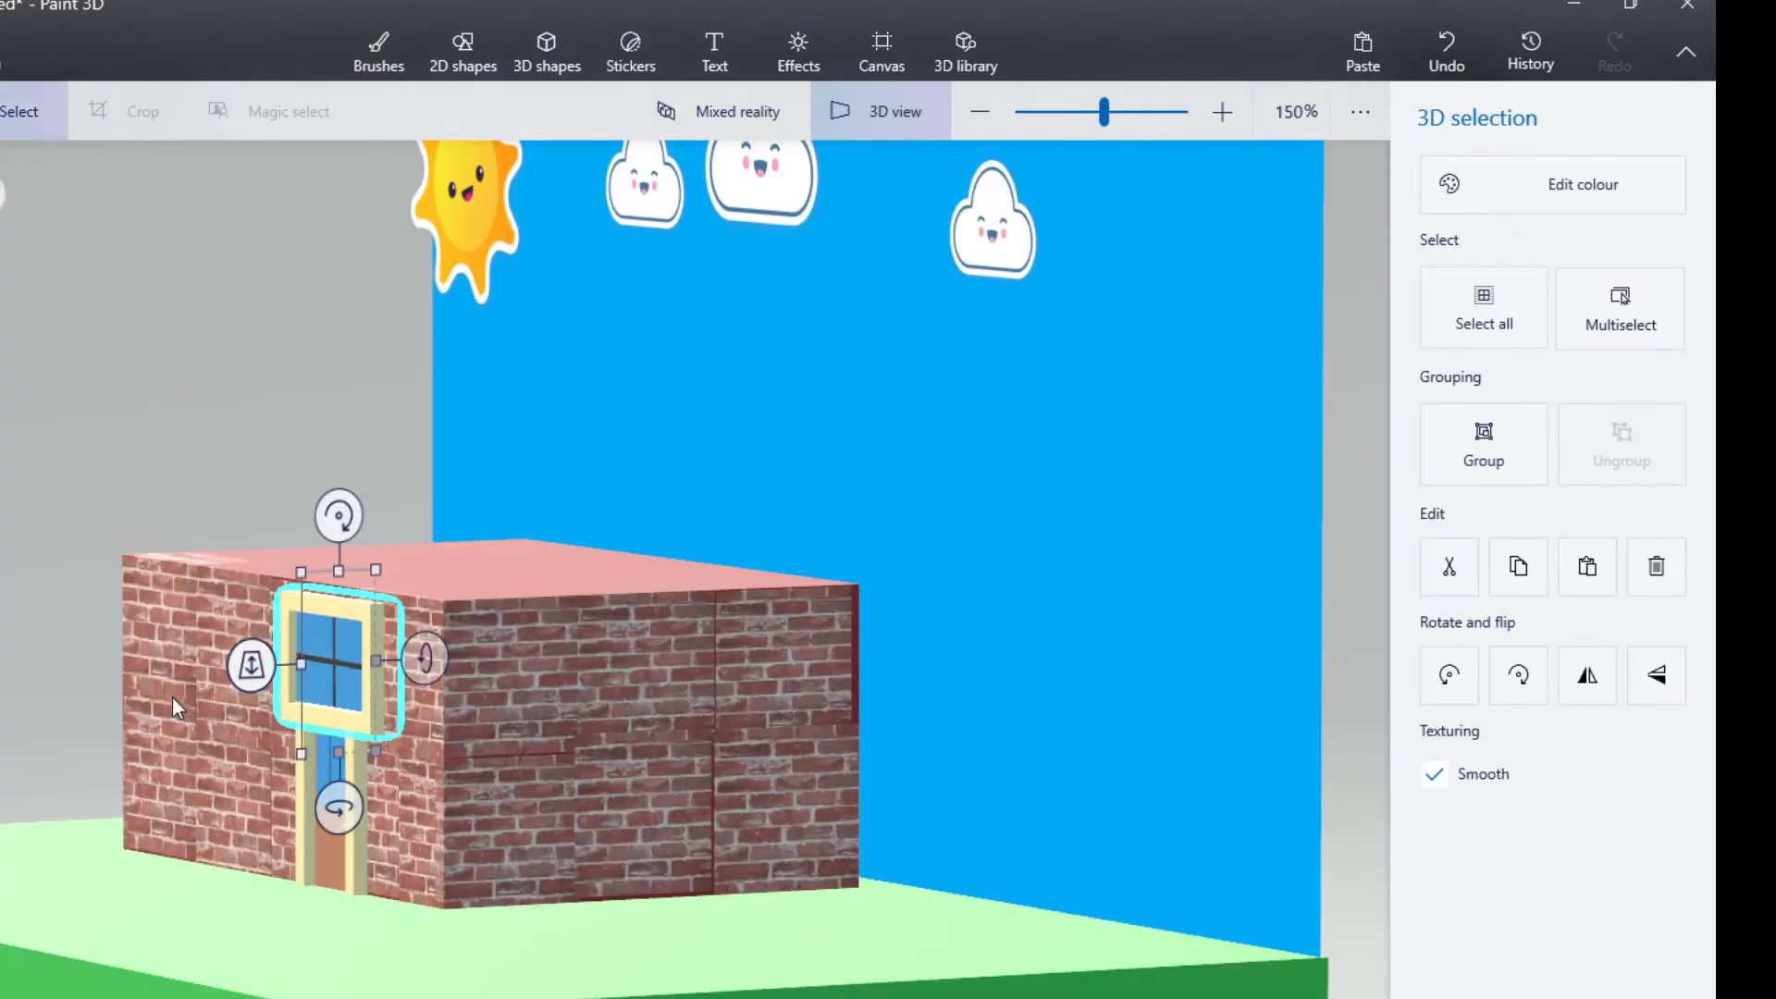
Draw a narrow 2D square shape down the middle of the side-wall window's blue pane as a vertical glazing bar.
drag(172, 697, 190, 713)
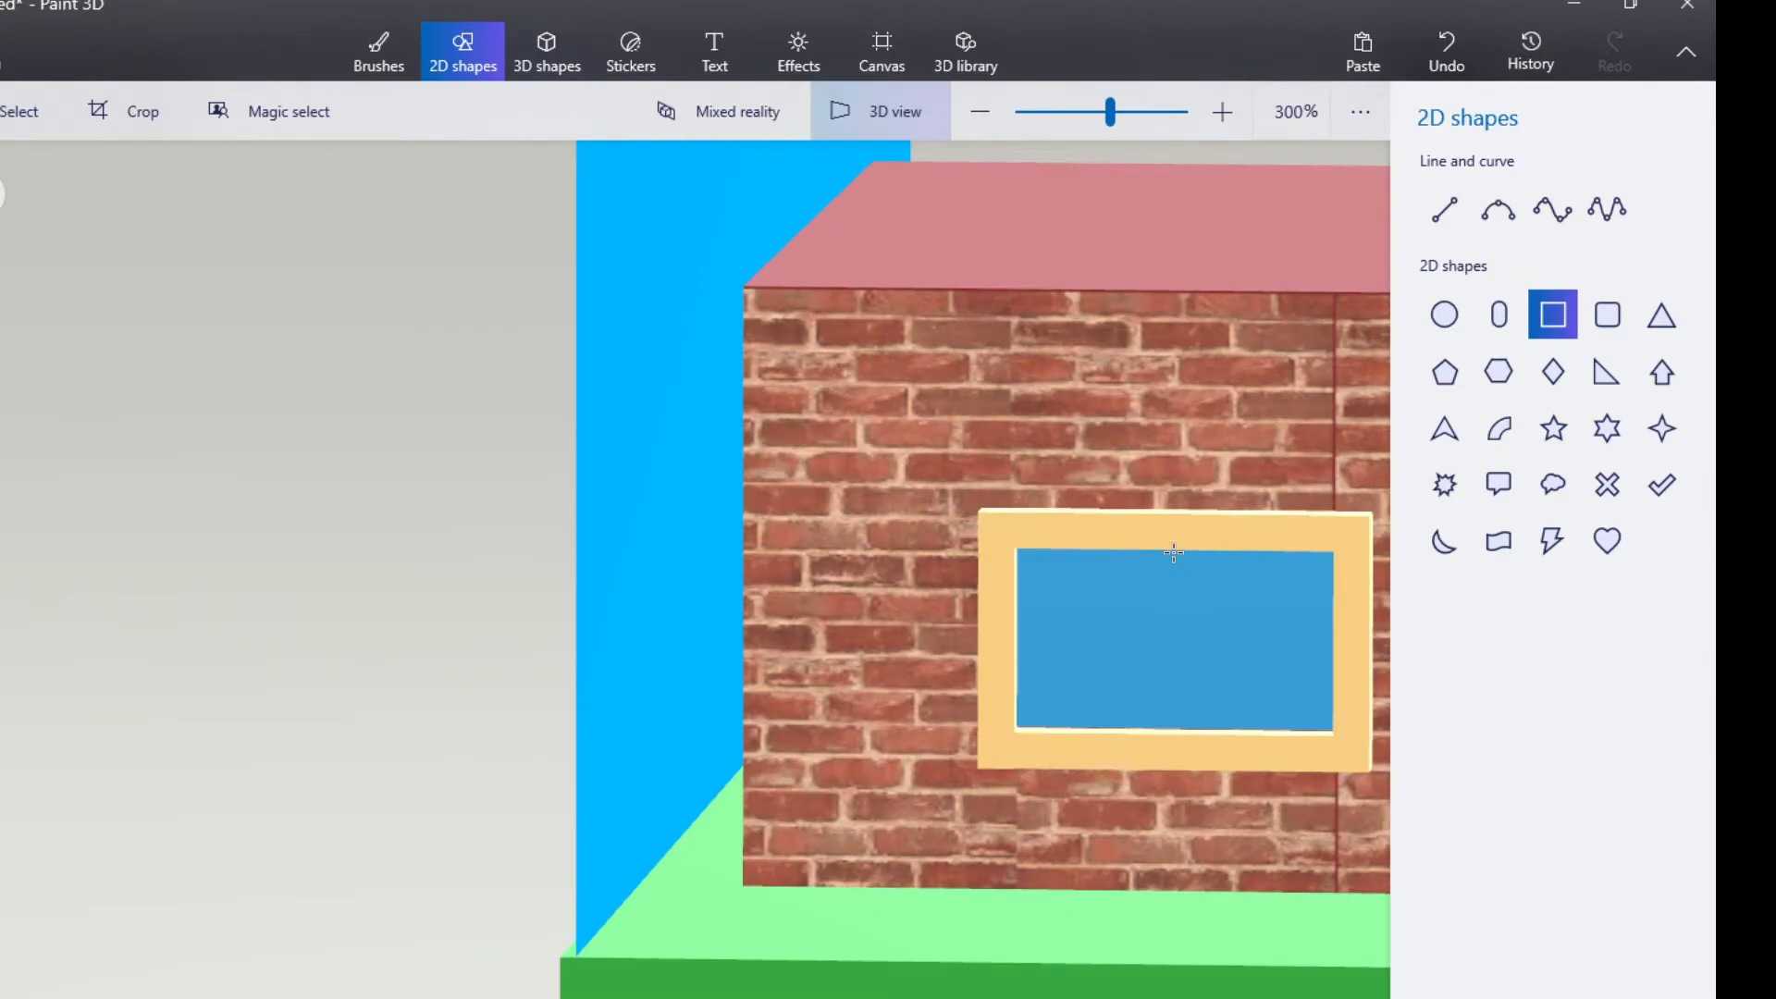
drag(1174, 552, 1192, 736)
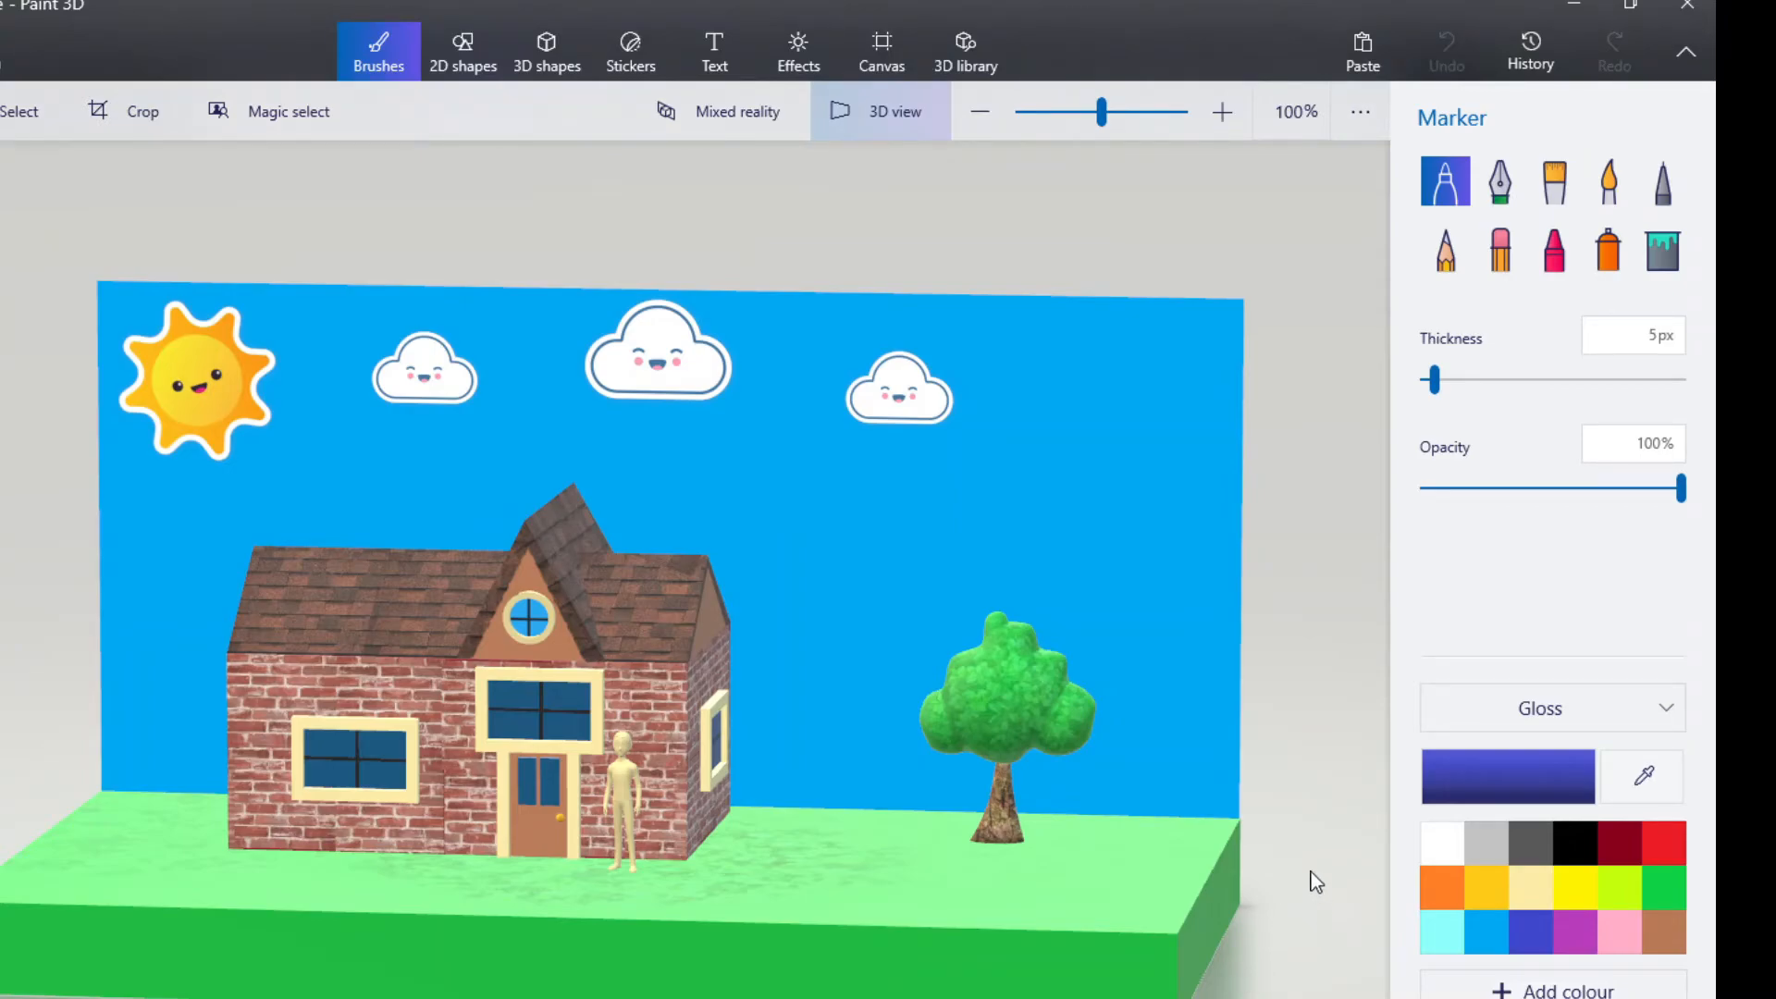
Browse the image files available as custom stickers and close the file selection without adding one.
mouse_move(1312, 869)
right_down()
mouse_move(1330, 868)
mouse_move(1292, 859)
right_up()
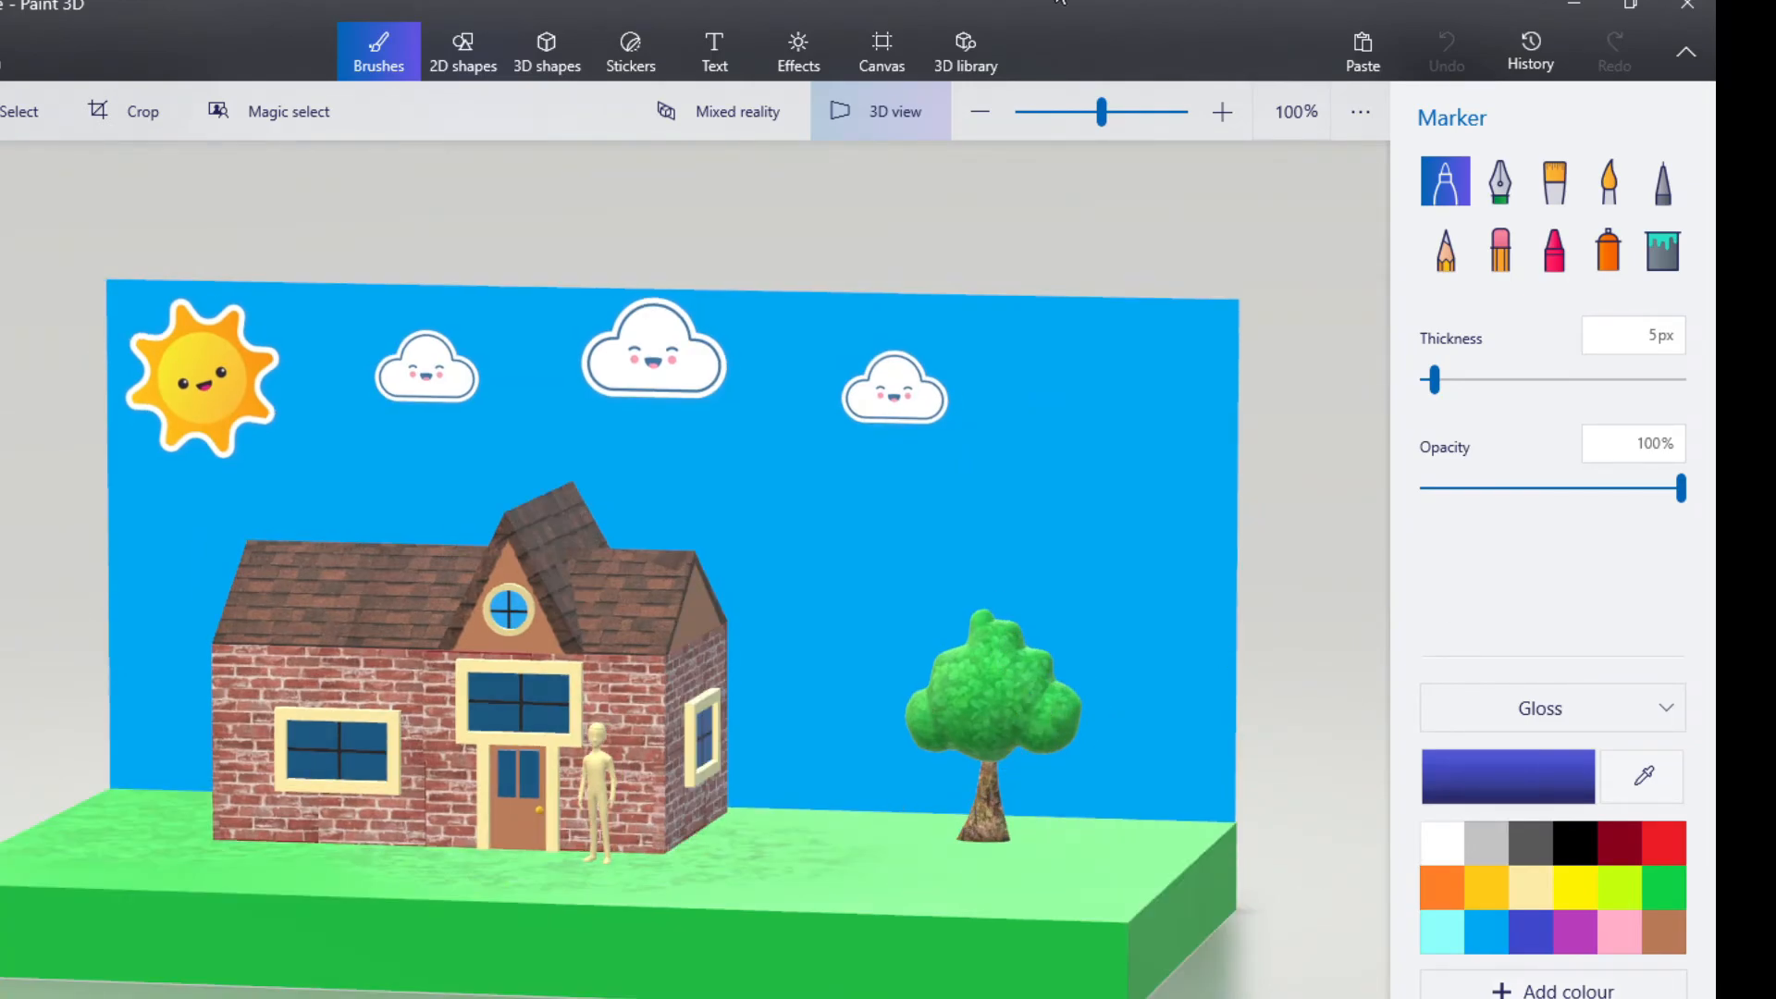
right_drag(982, 206, 1027, 215)
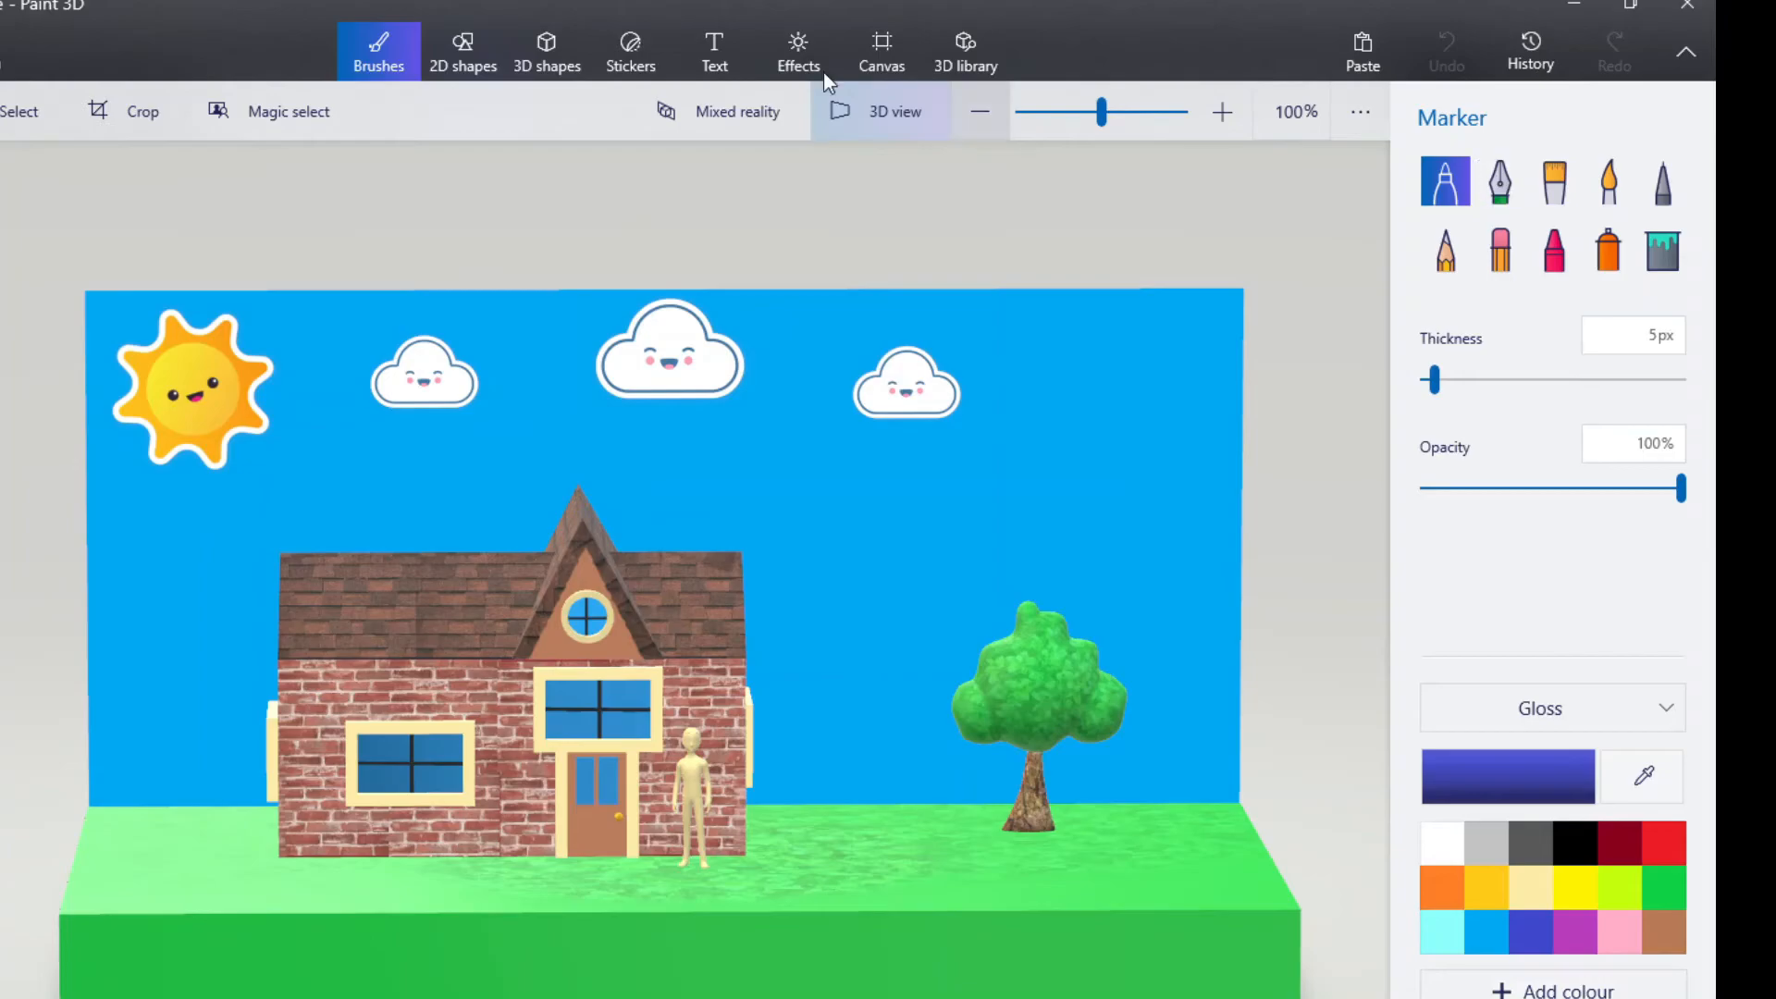
click(630, 54)
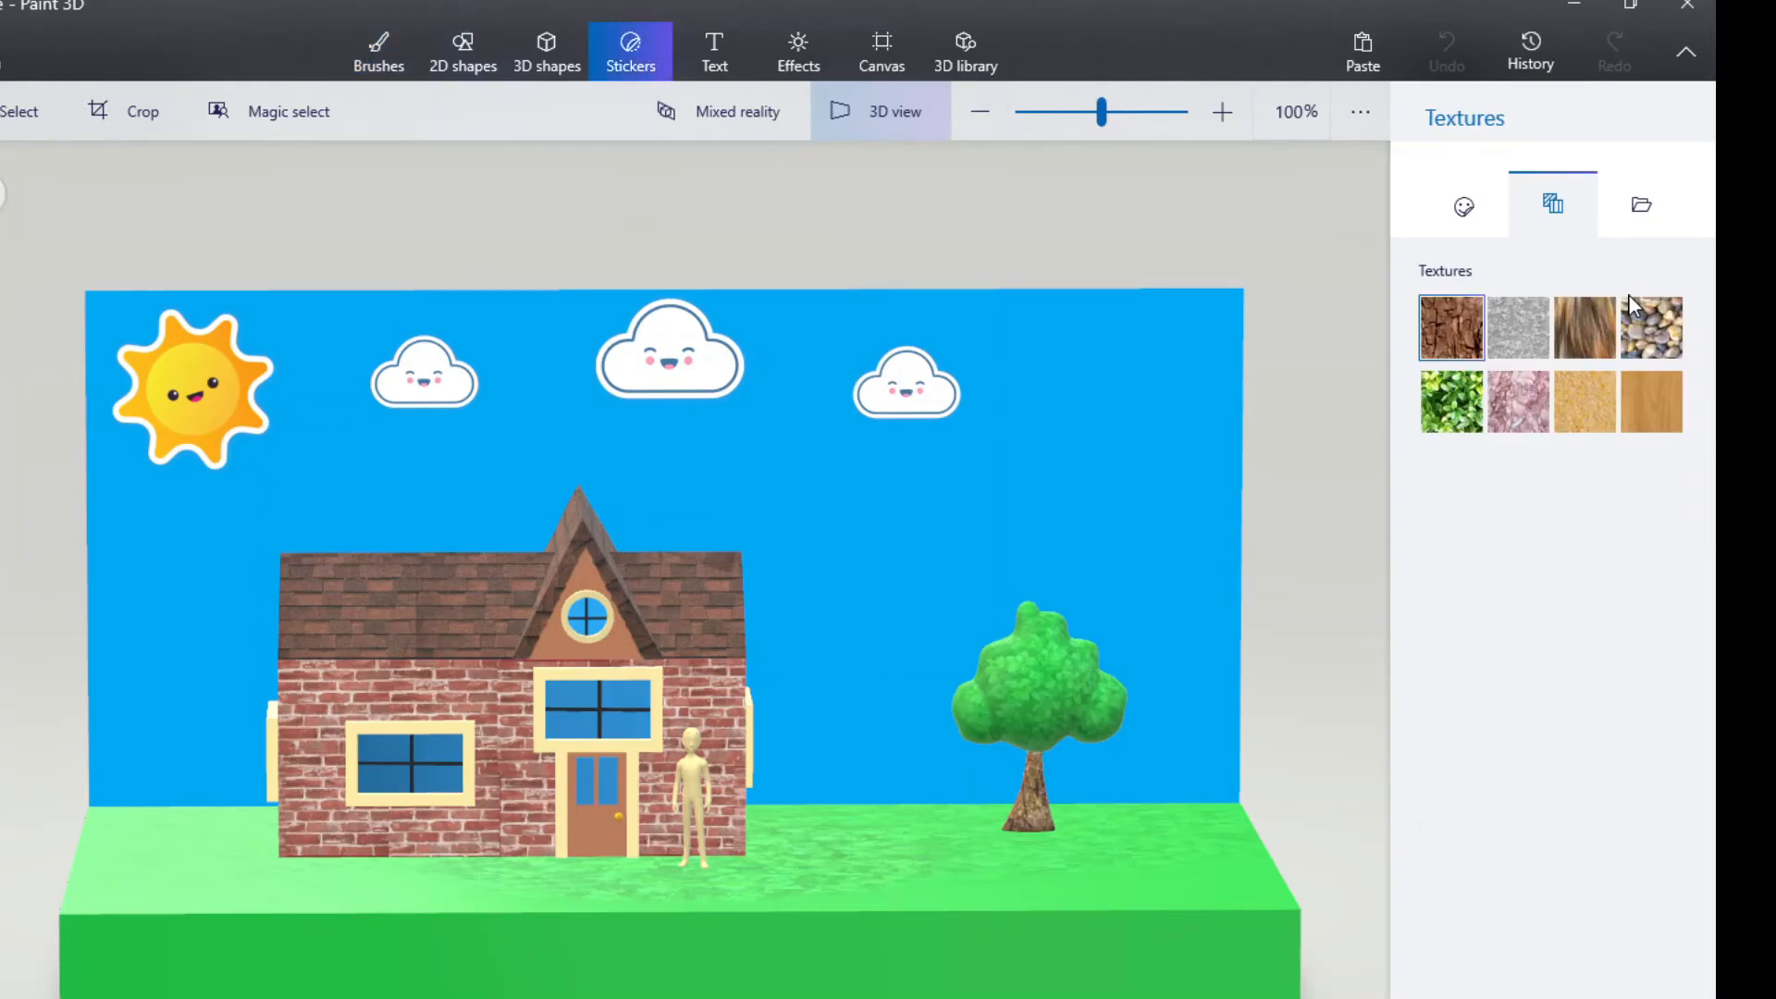
click(1639, 207)
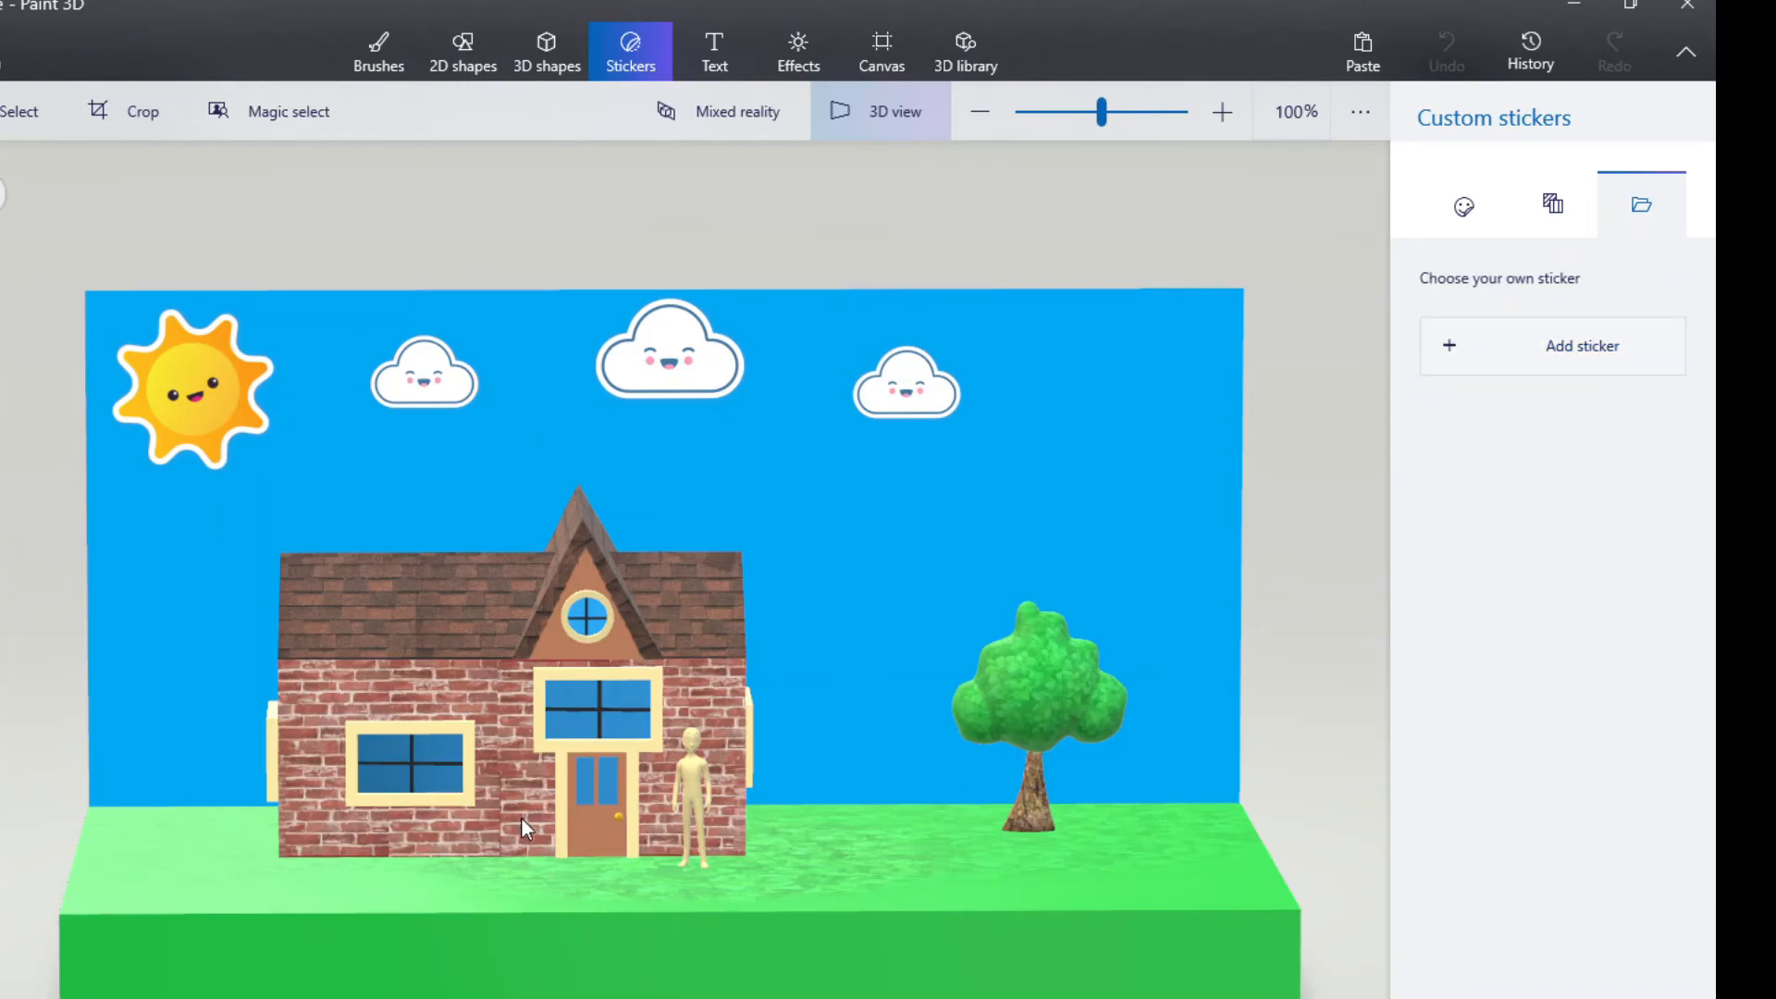
click(1586, 348)
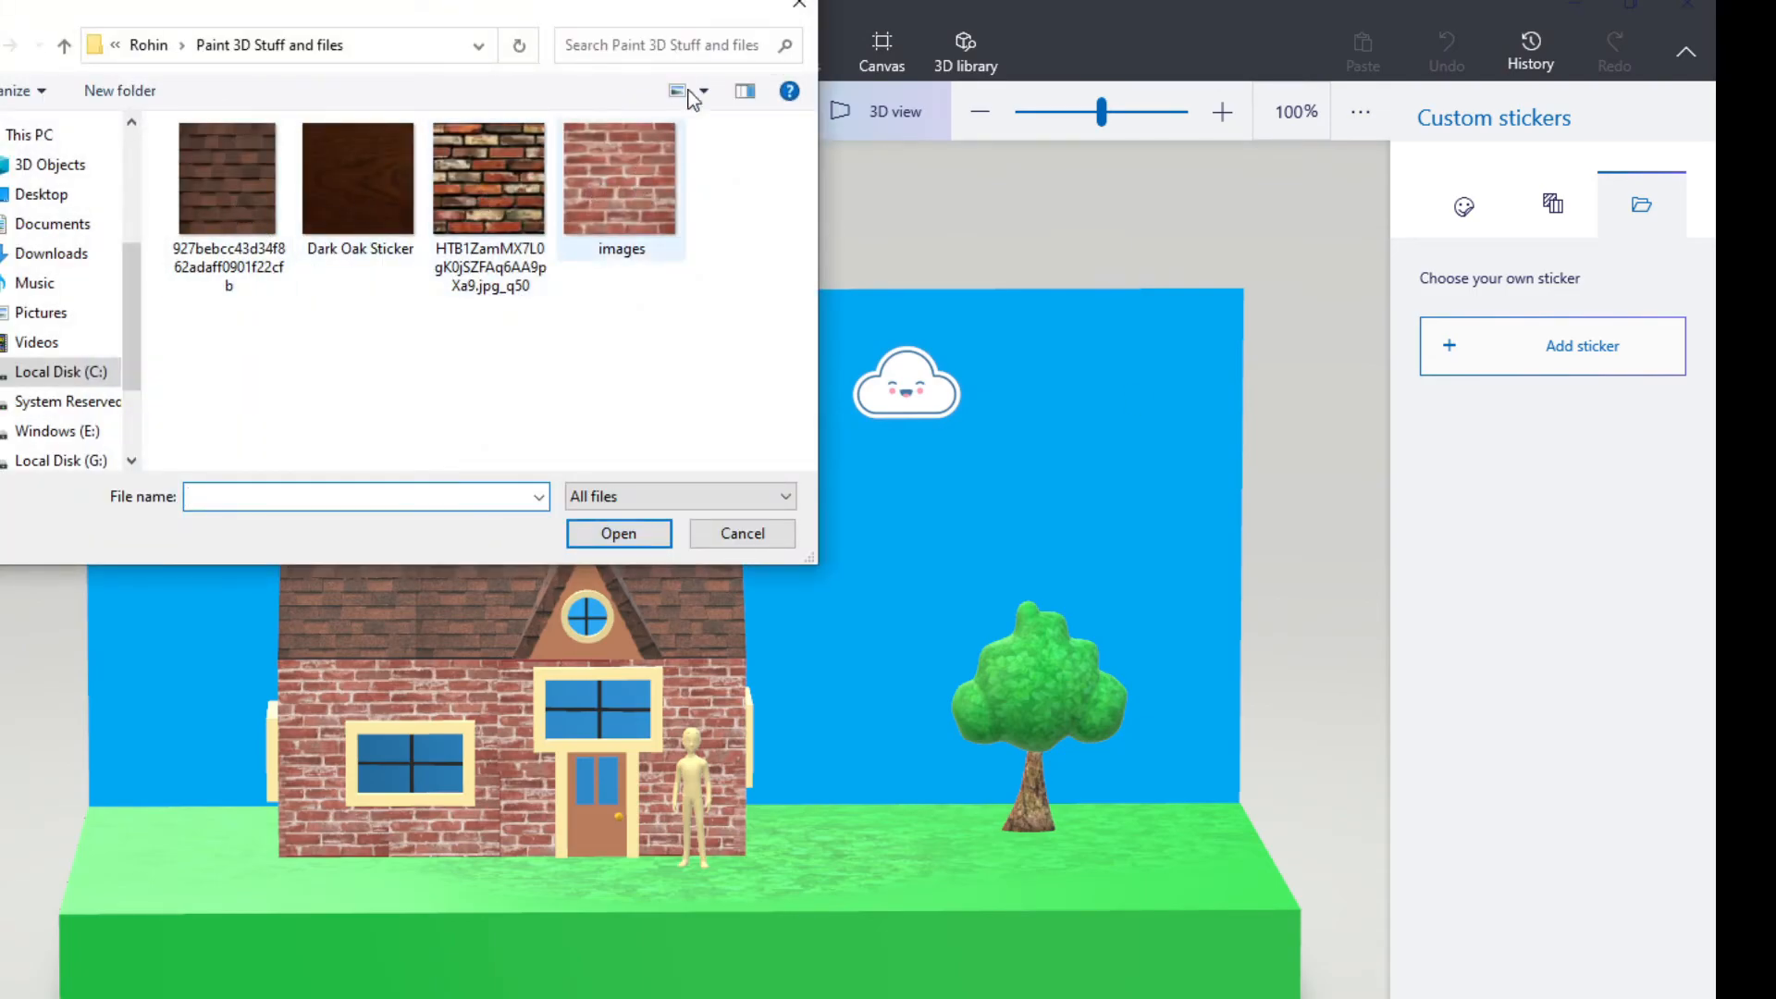
click(800, 4)
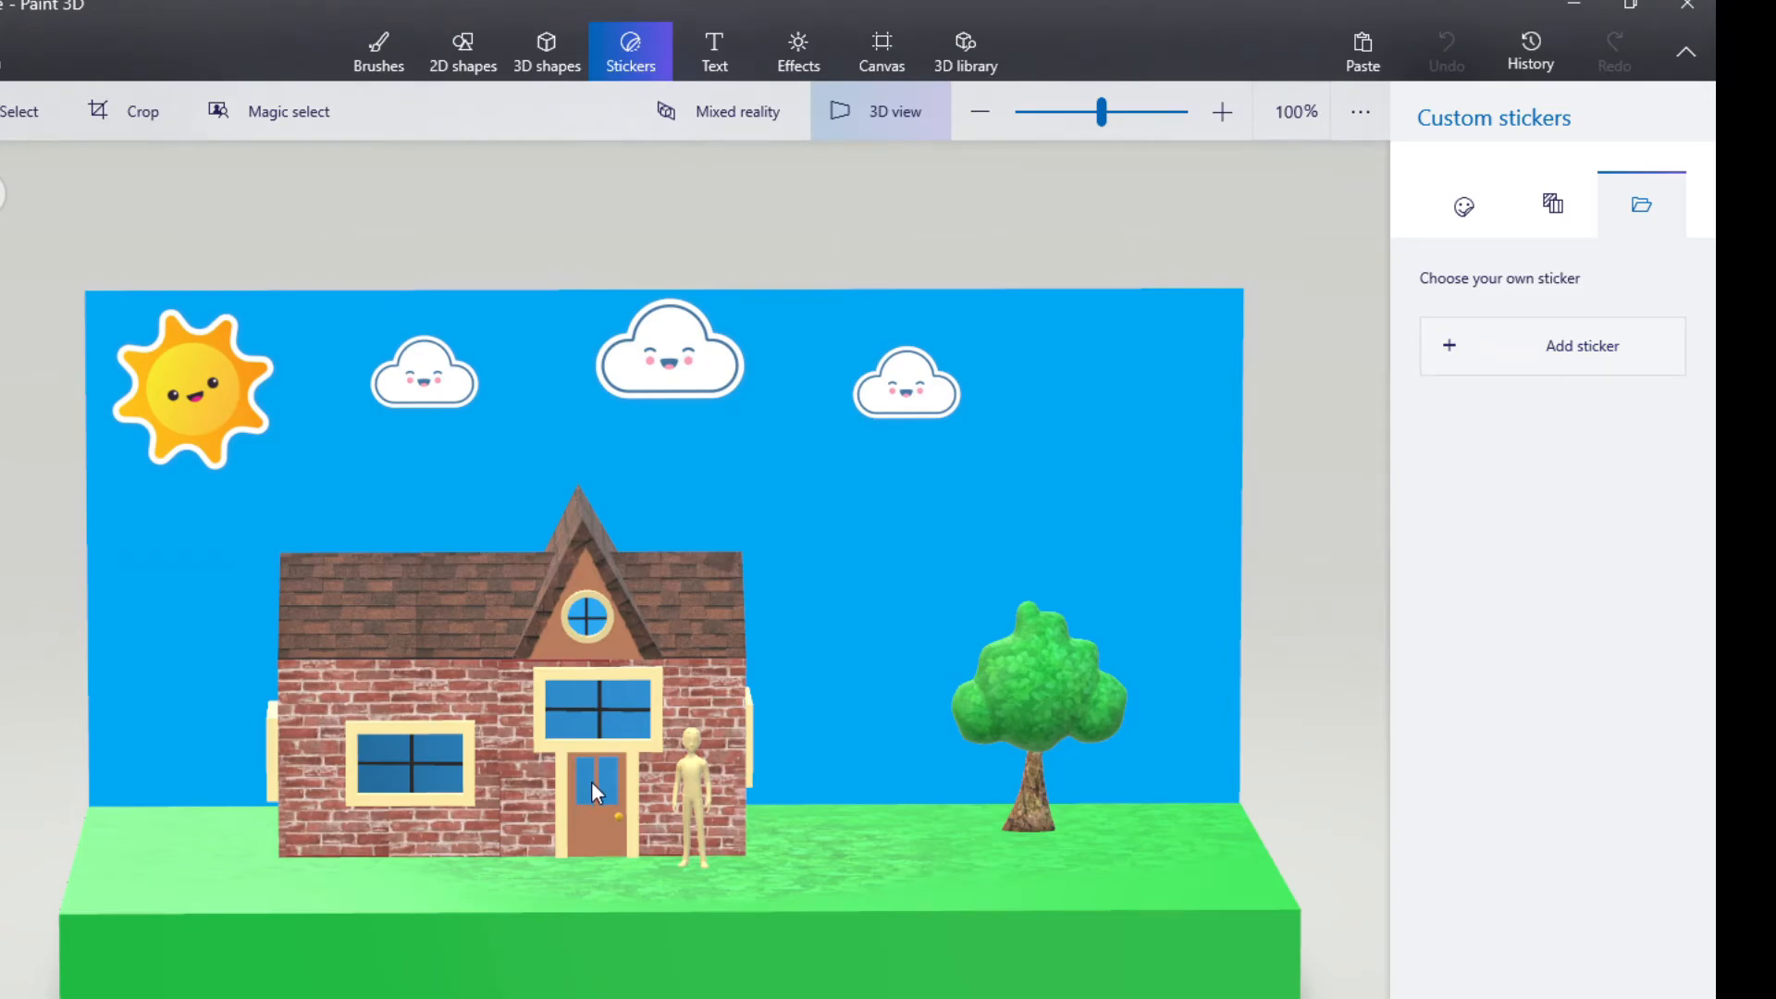
Display the 3D shape tools and review the whole scene with house and tree from the front and at an angle.
key(alt)
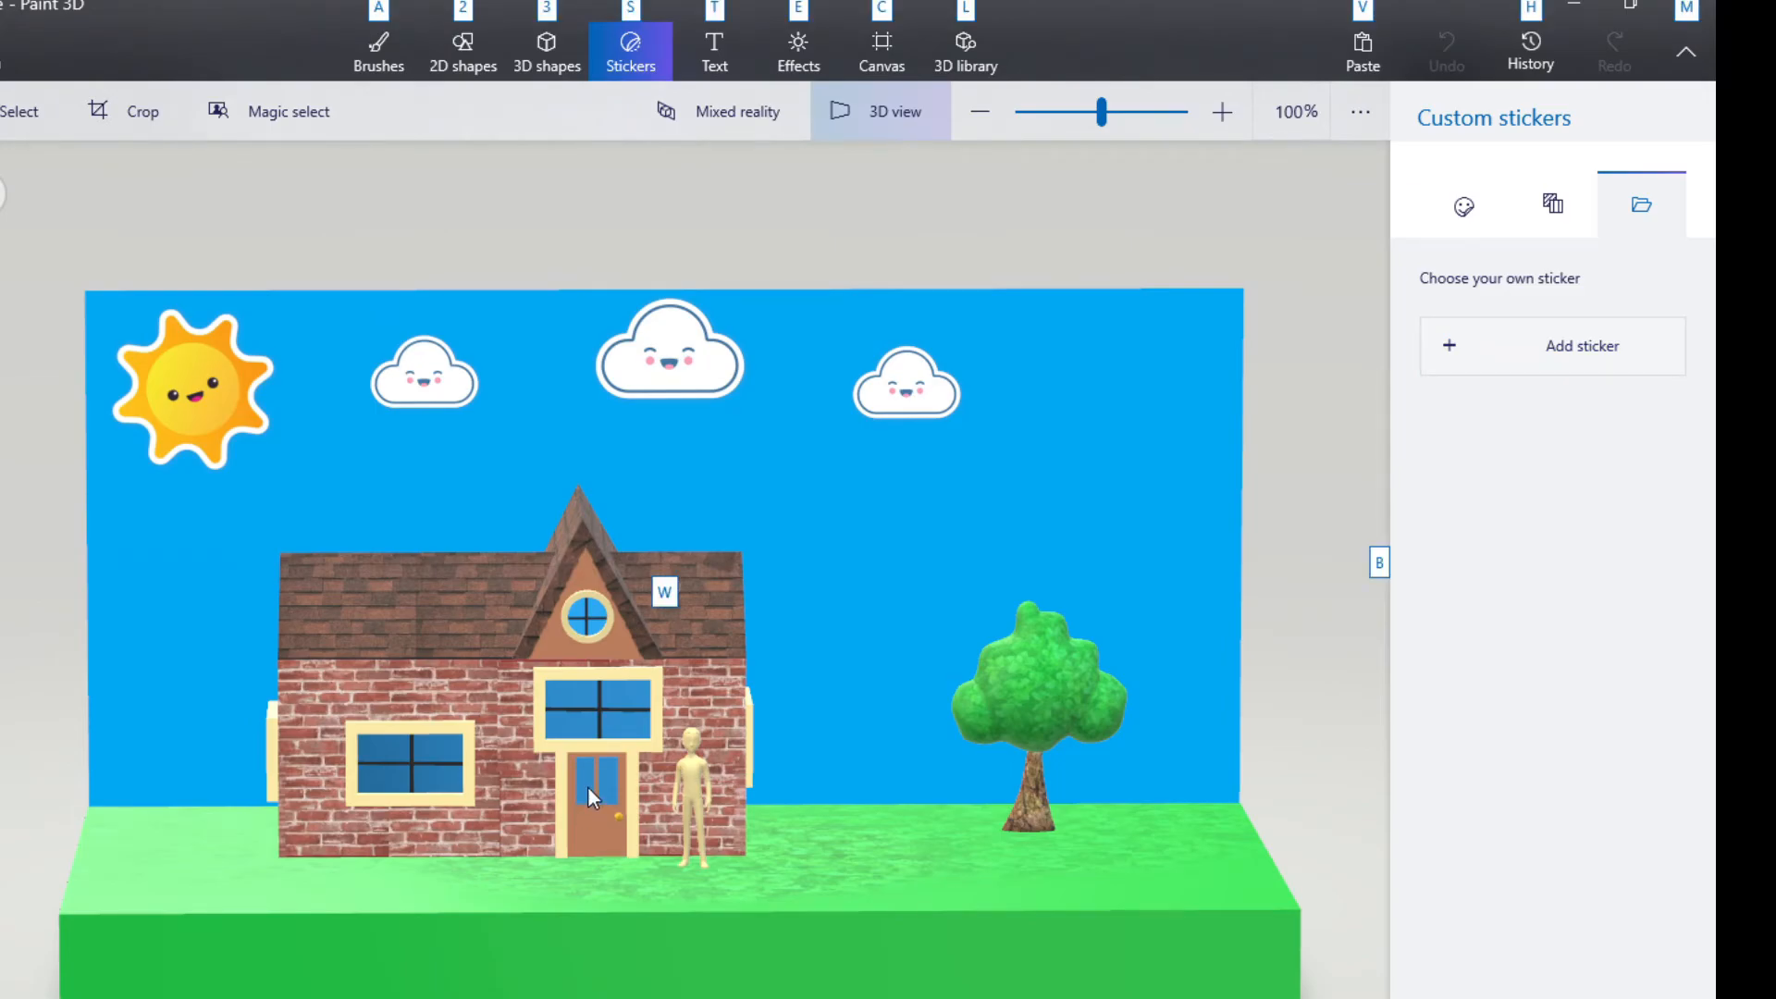
scroll(587, 787, up, 2)
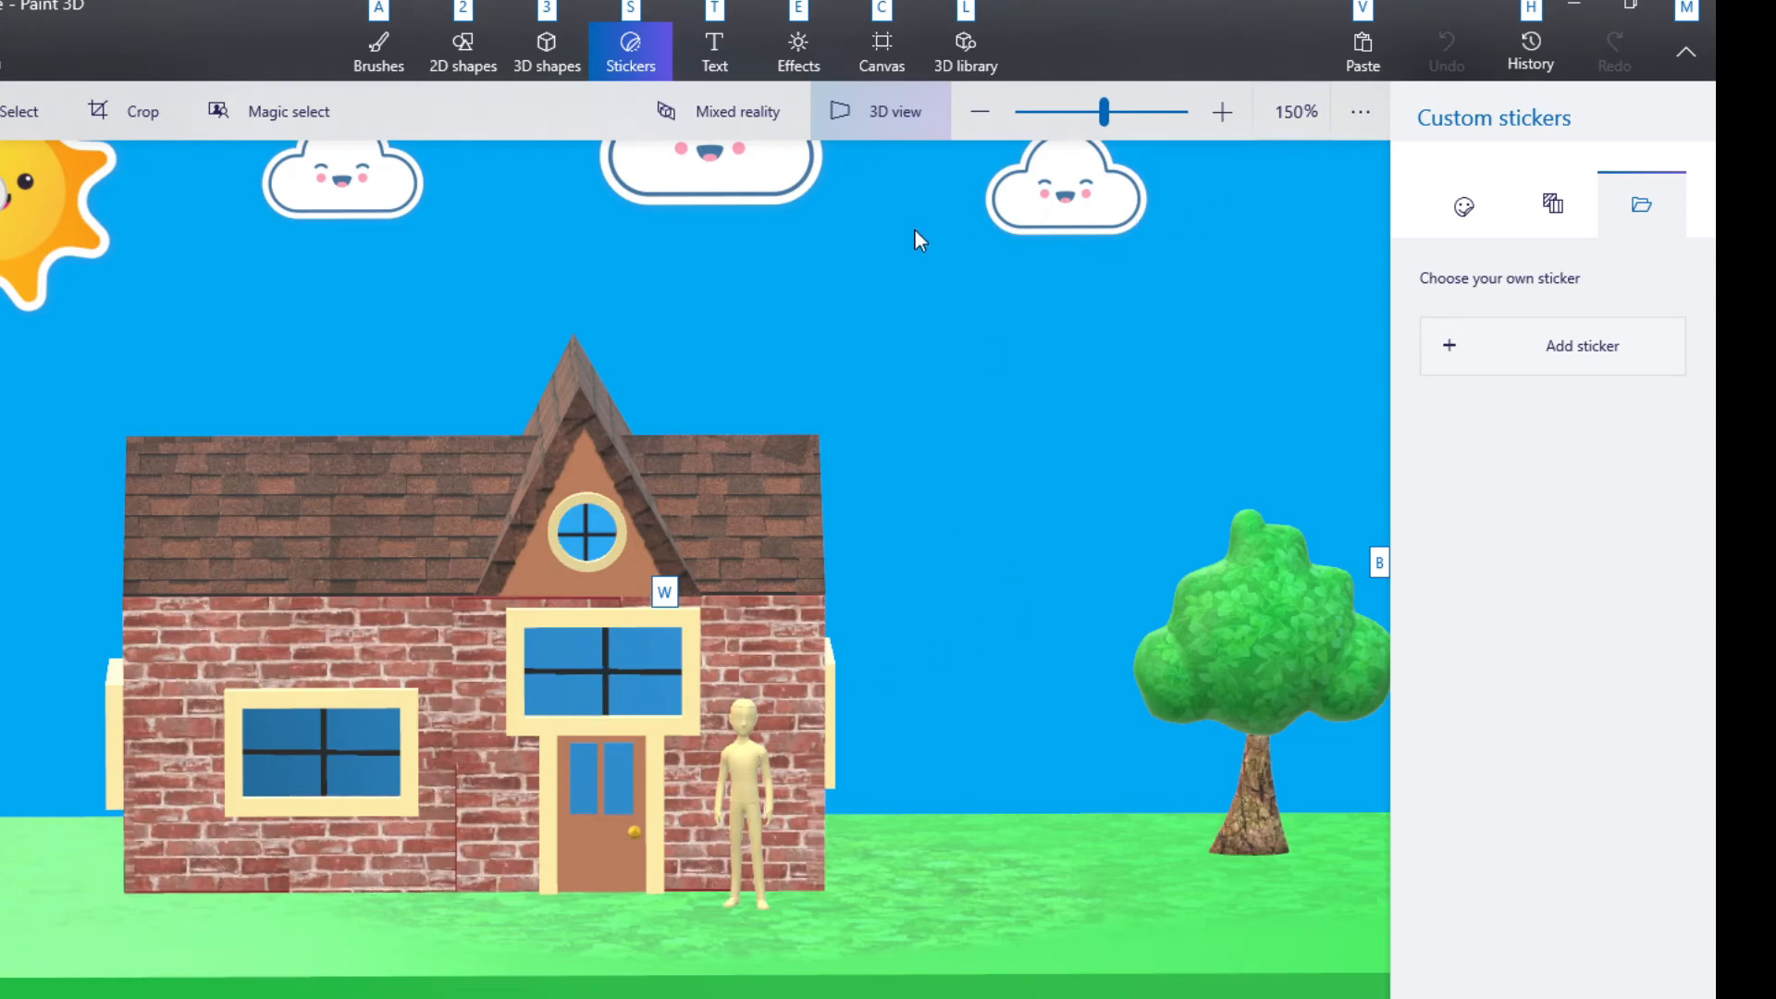
key(alt)
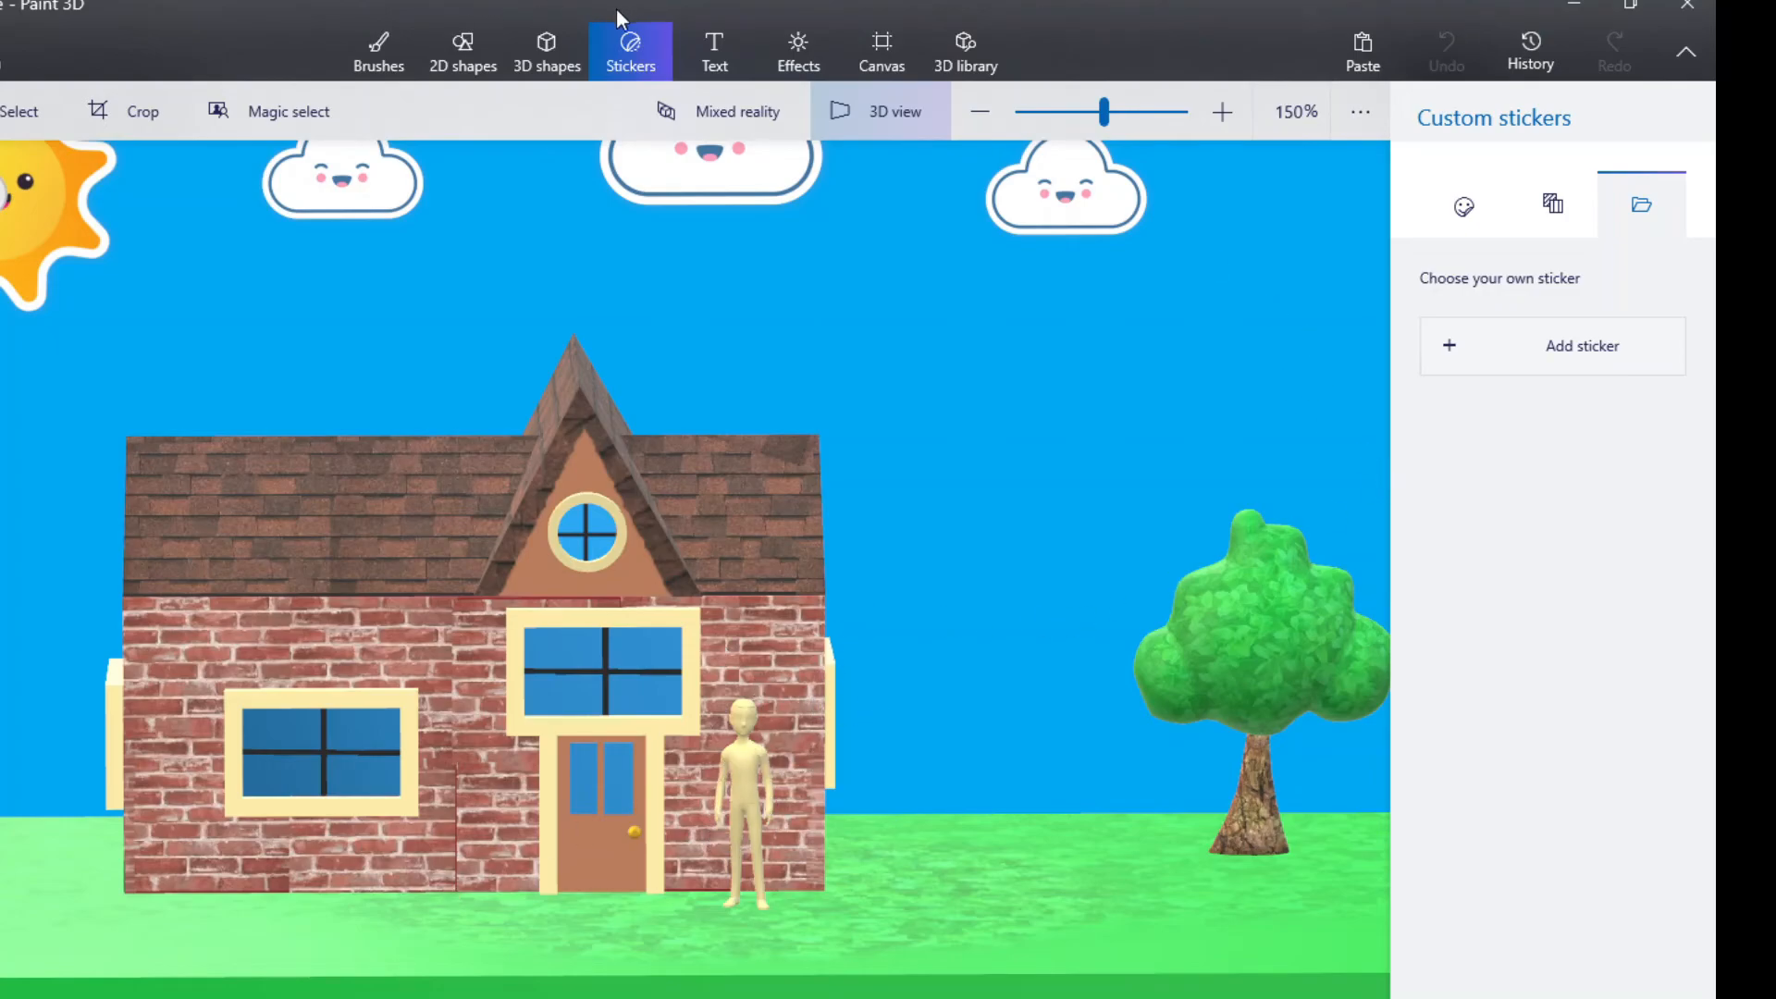
click(553, 44)
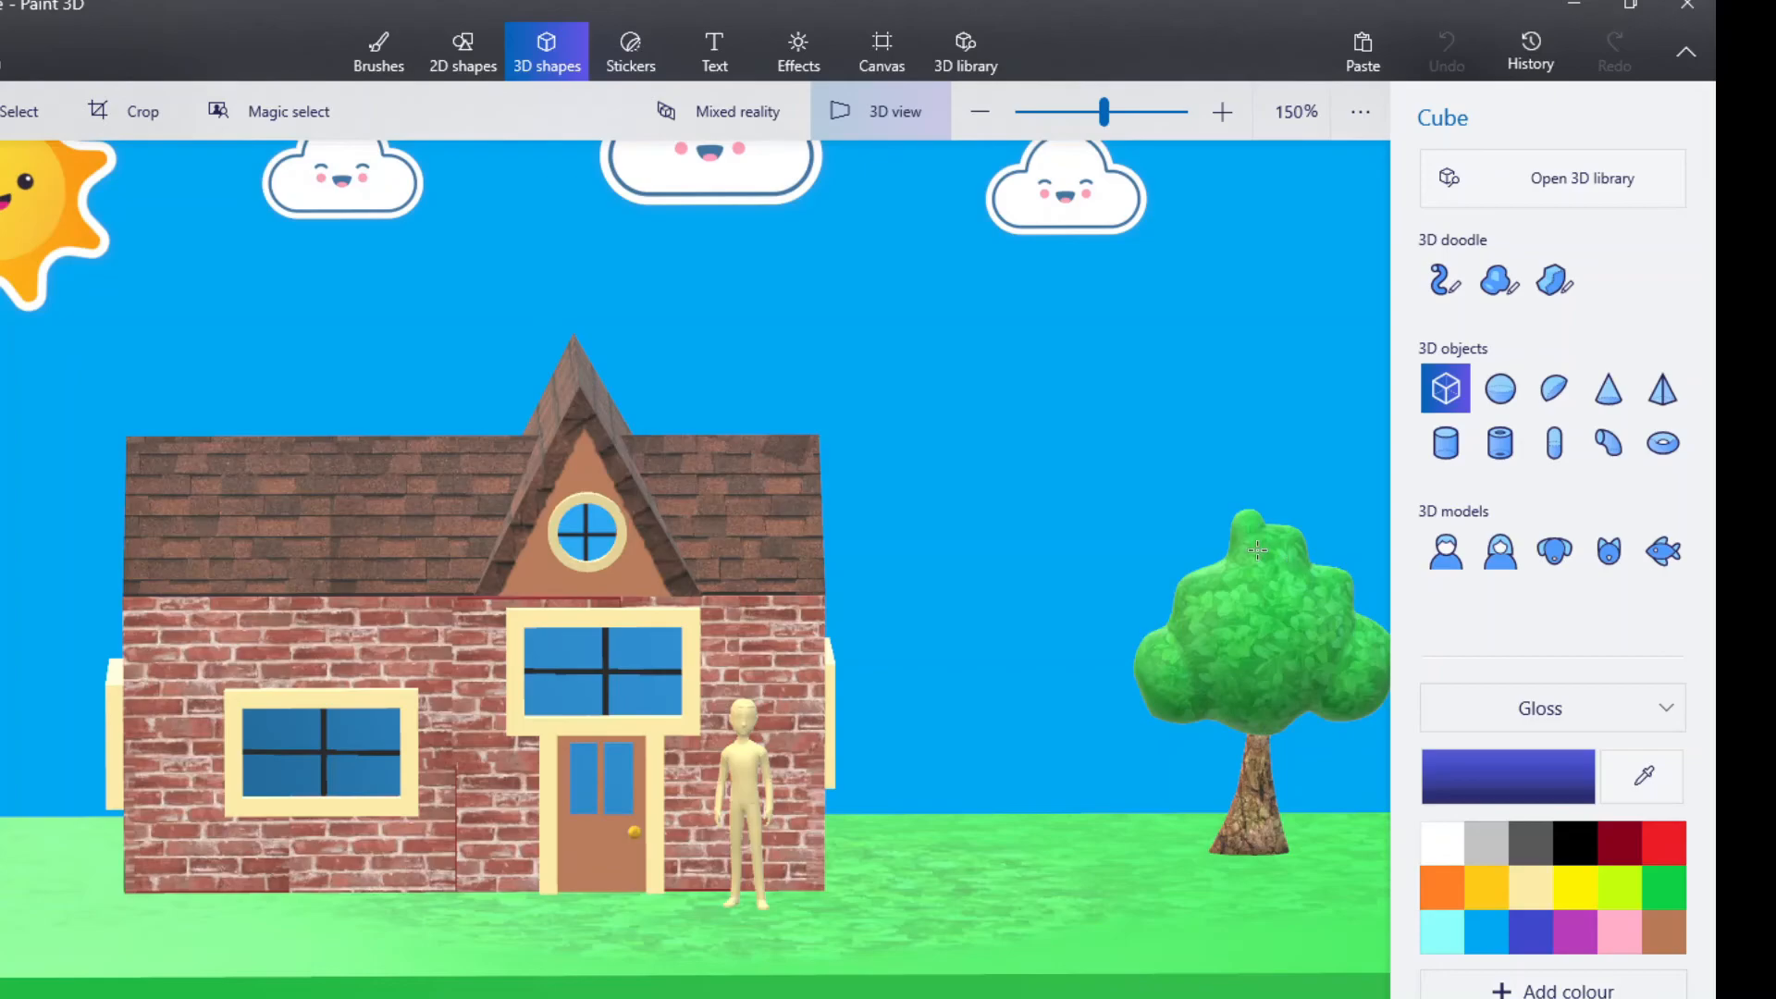
scroll(1137, 500, down, 2)
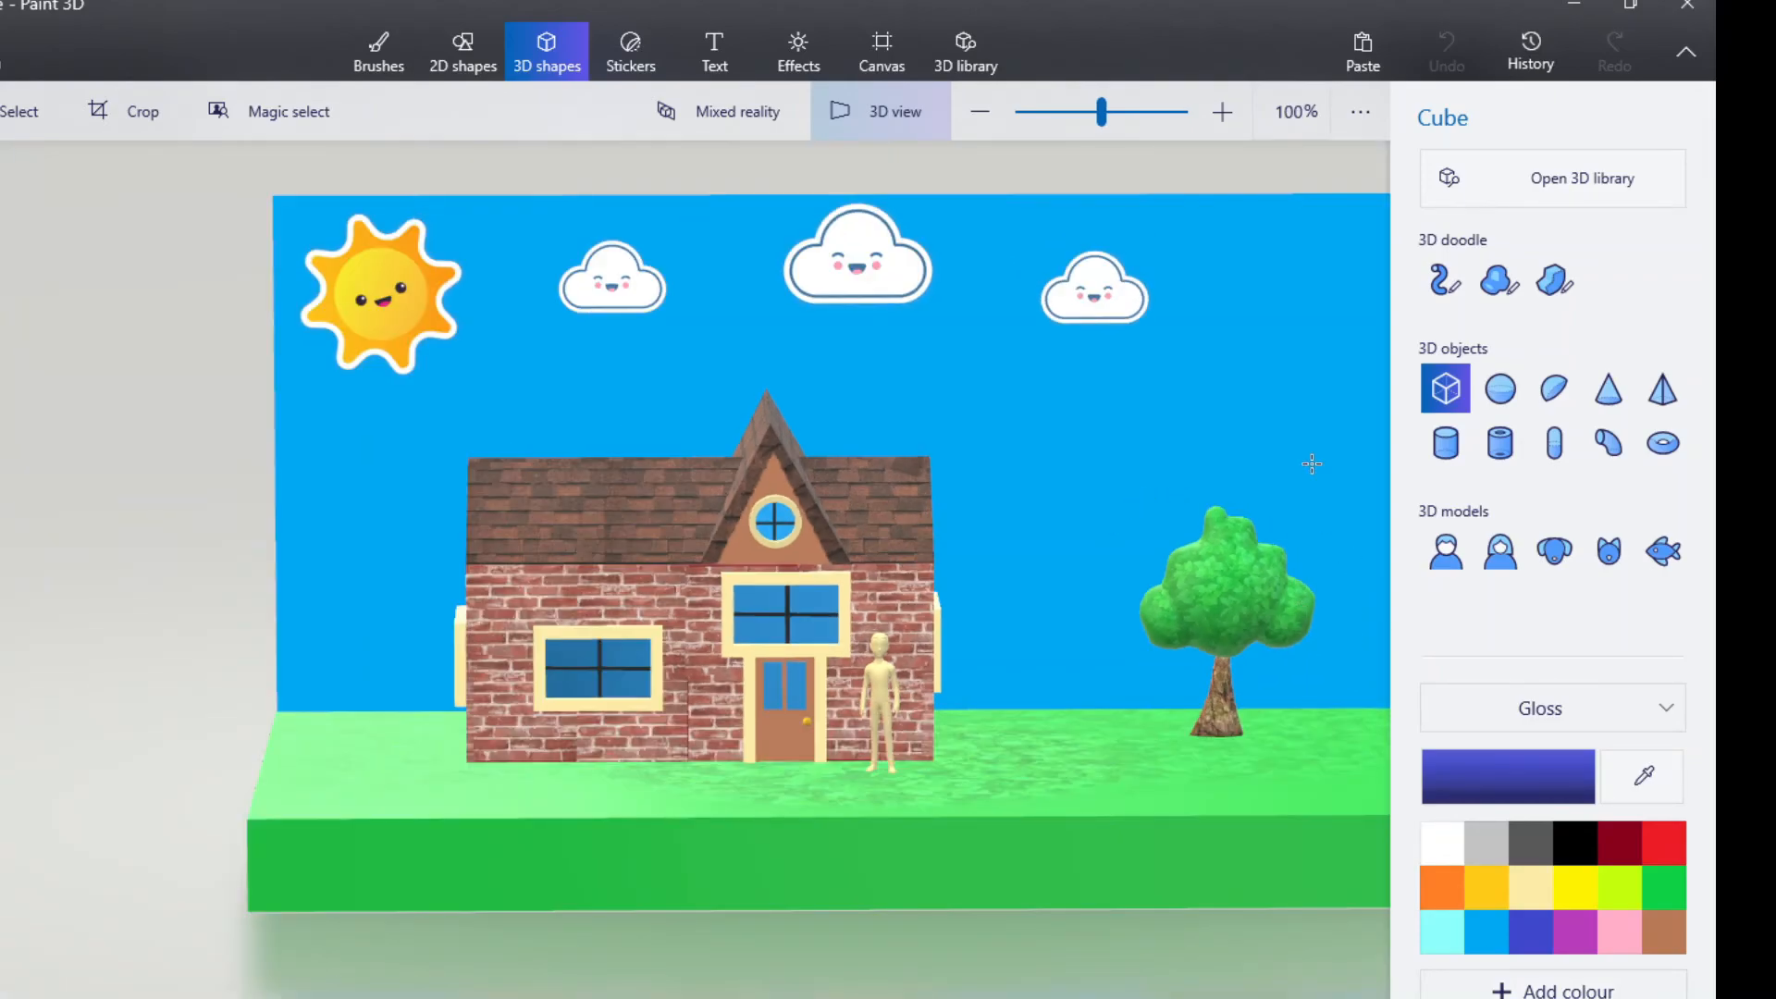
scroll(1153, 440, down, 1)
right_click(1154, 440)
click(1269, 707)
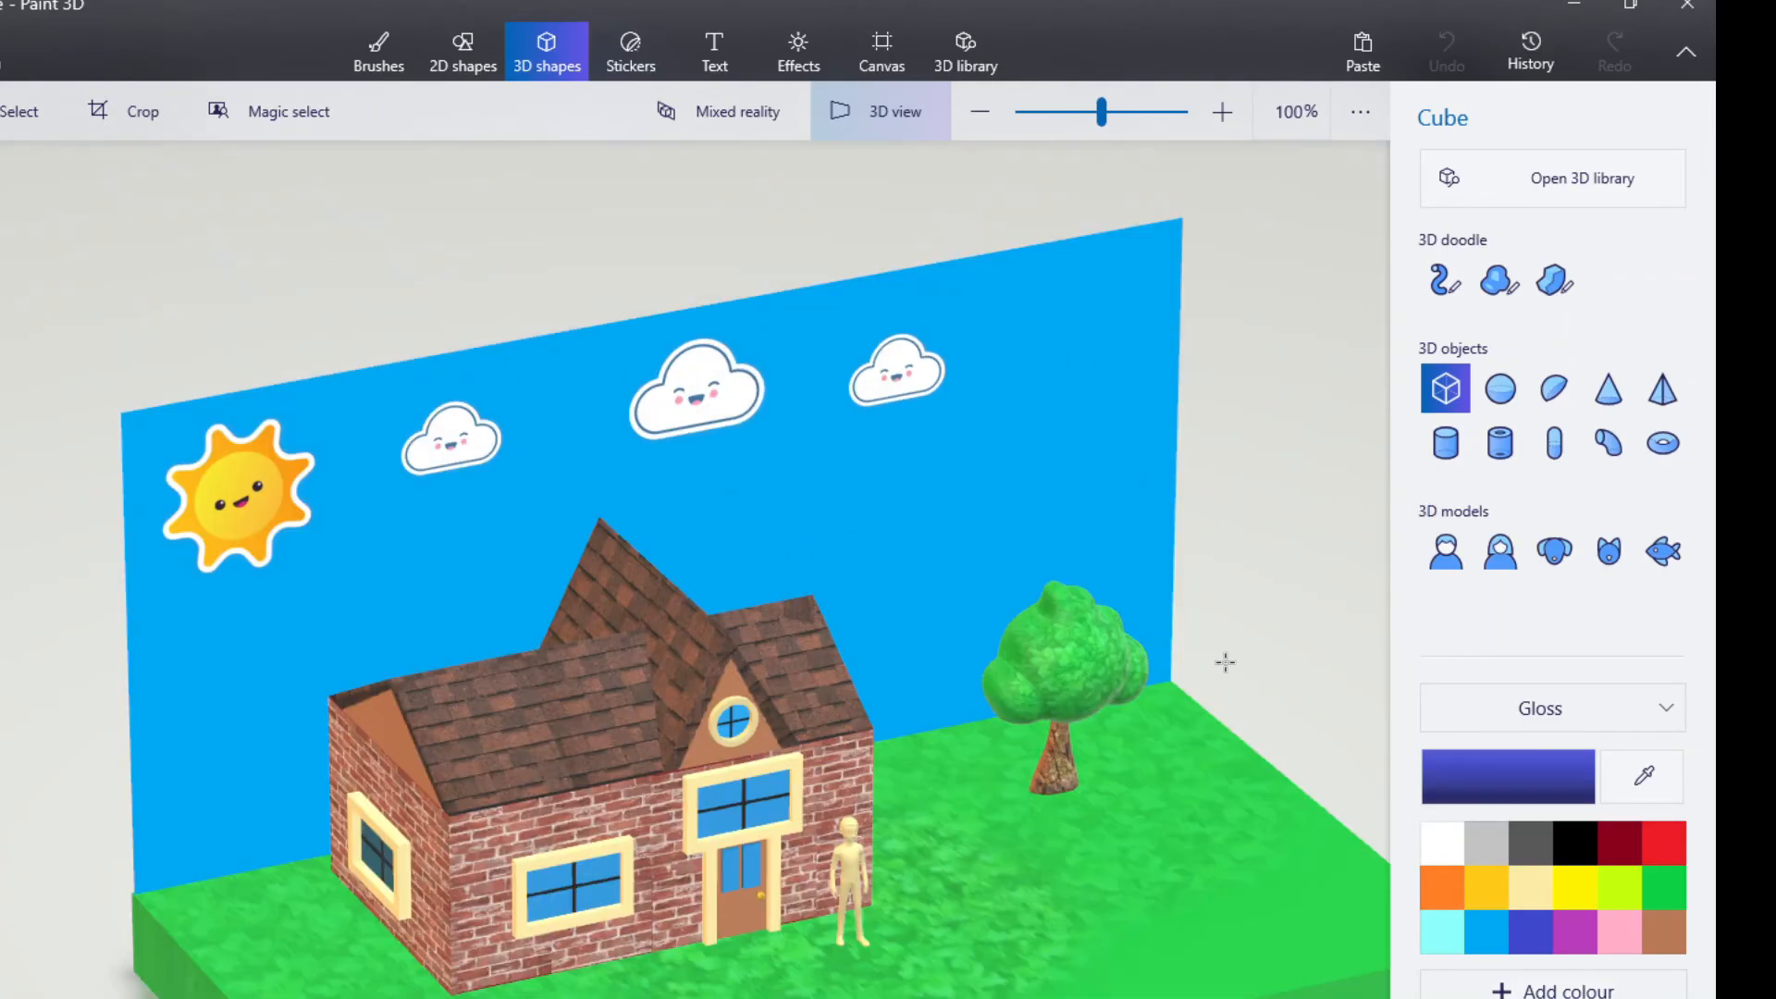
scroll(1155, 476, down, 1)
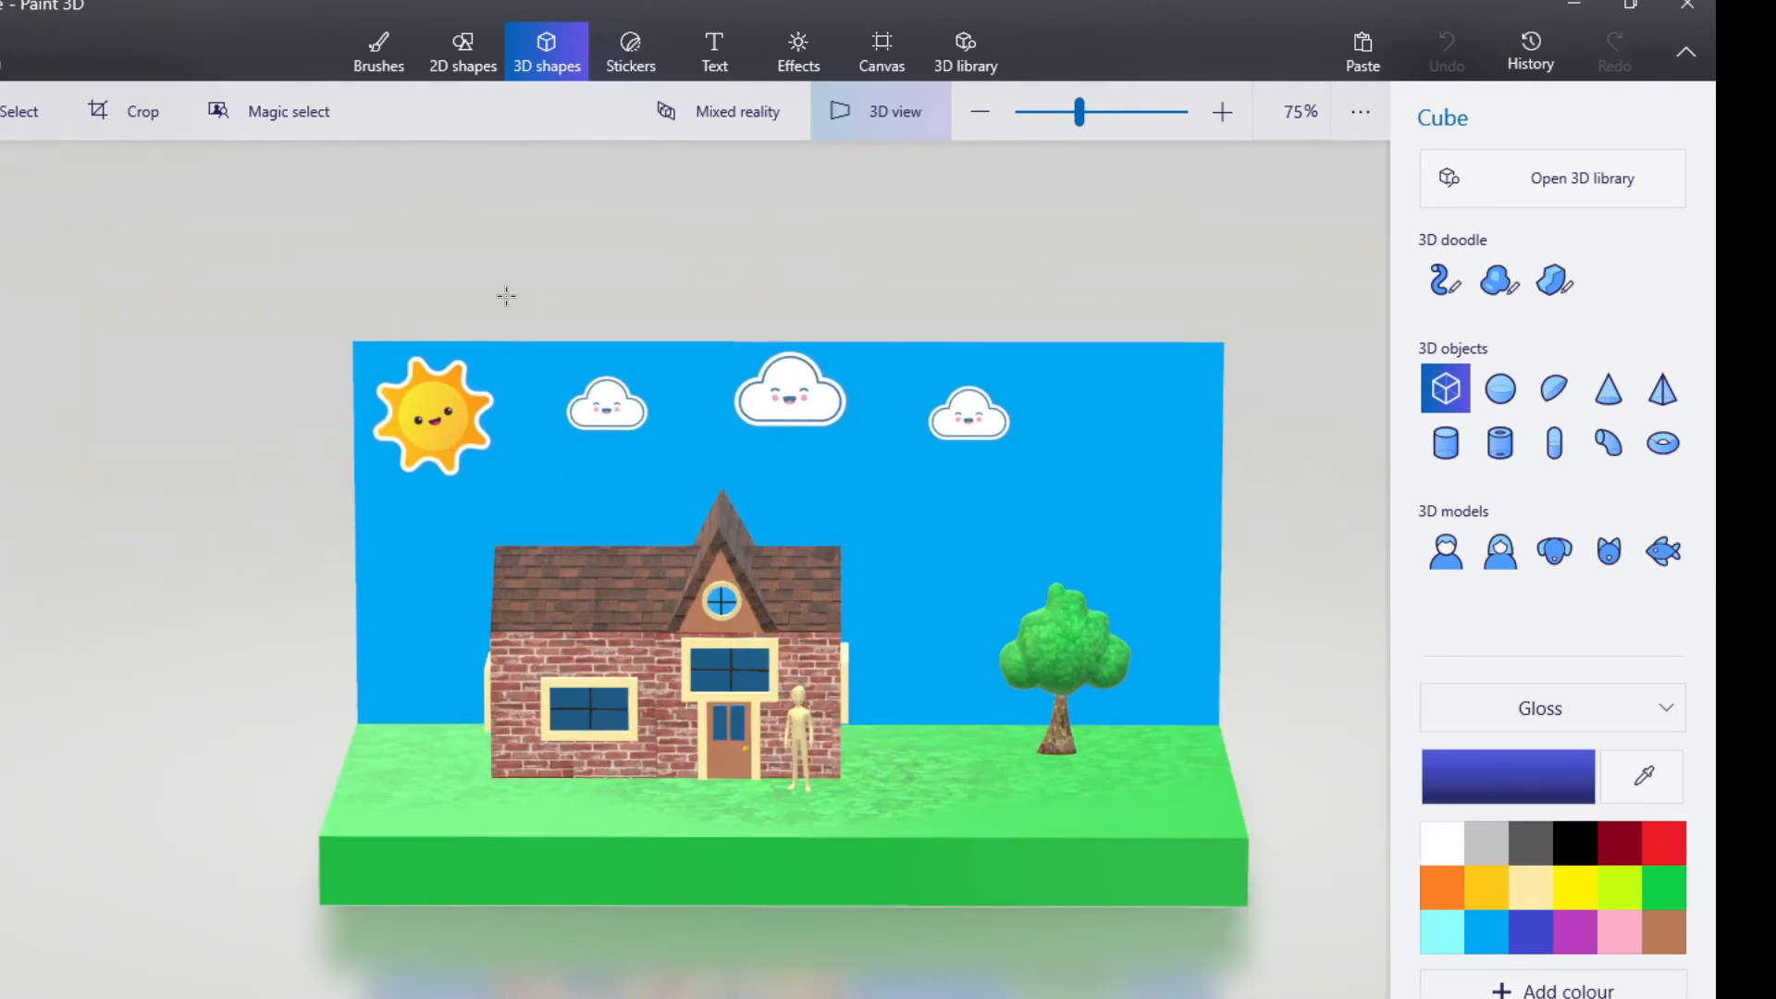
drag(598, 318, 968, 331)
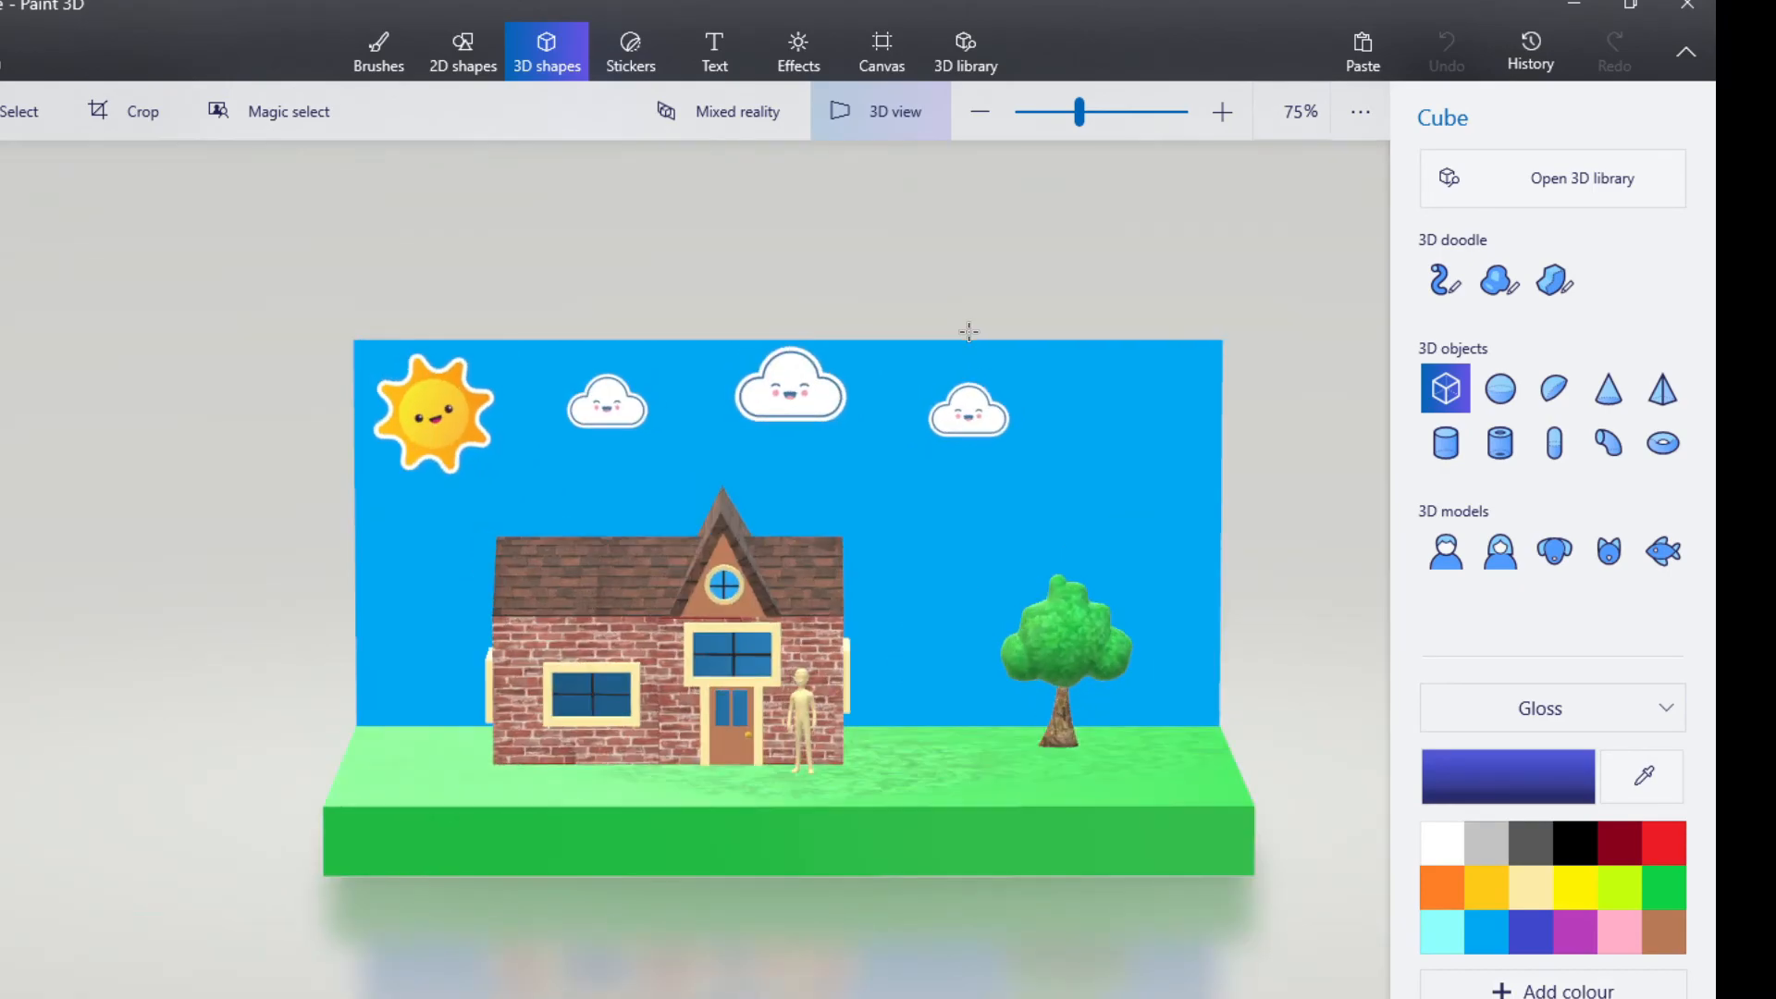
Examine the human figure beside the front door up close and the complete scene from an angled viewpoint.
scroll(793, 710, up, 5)
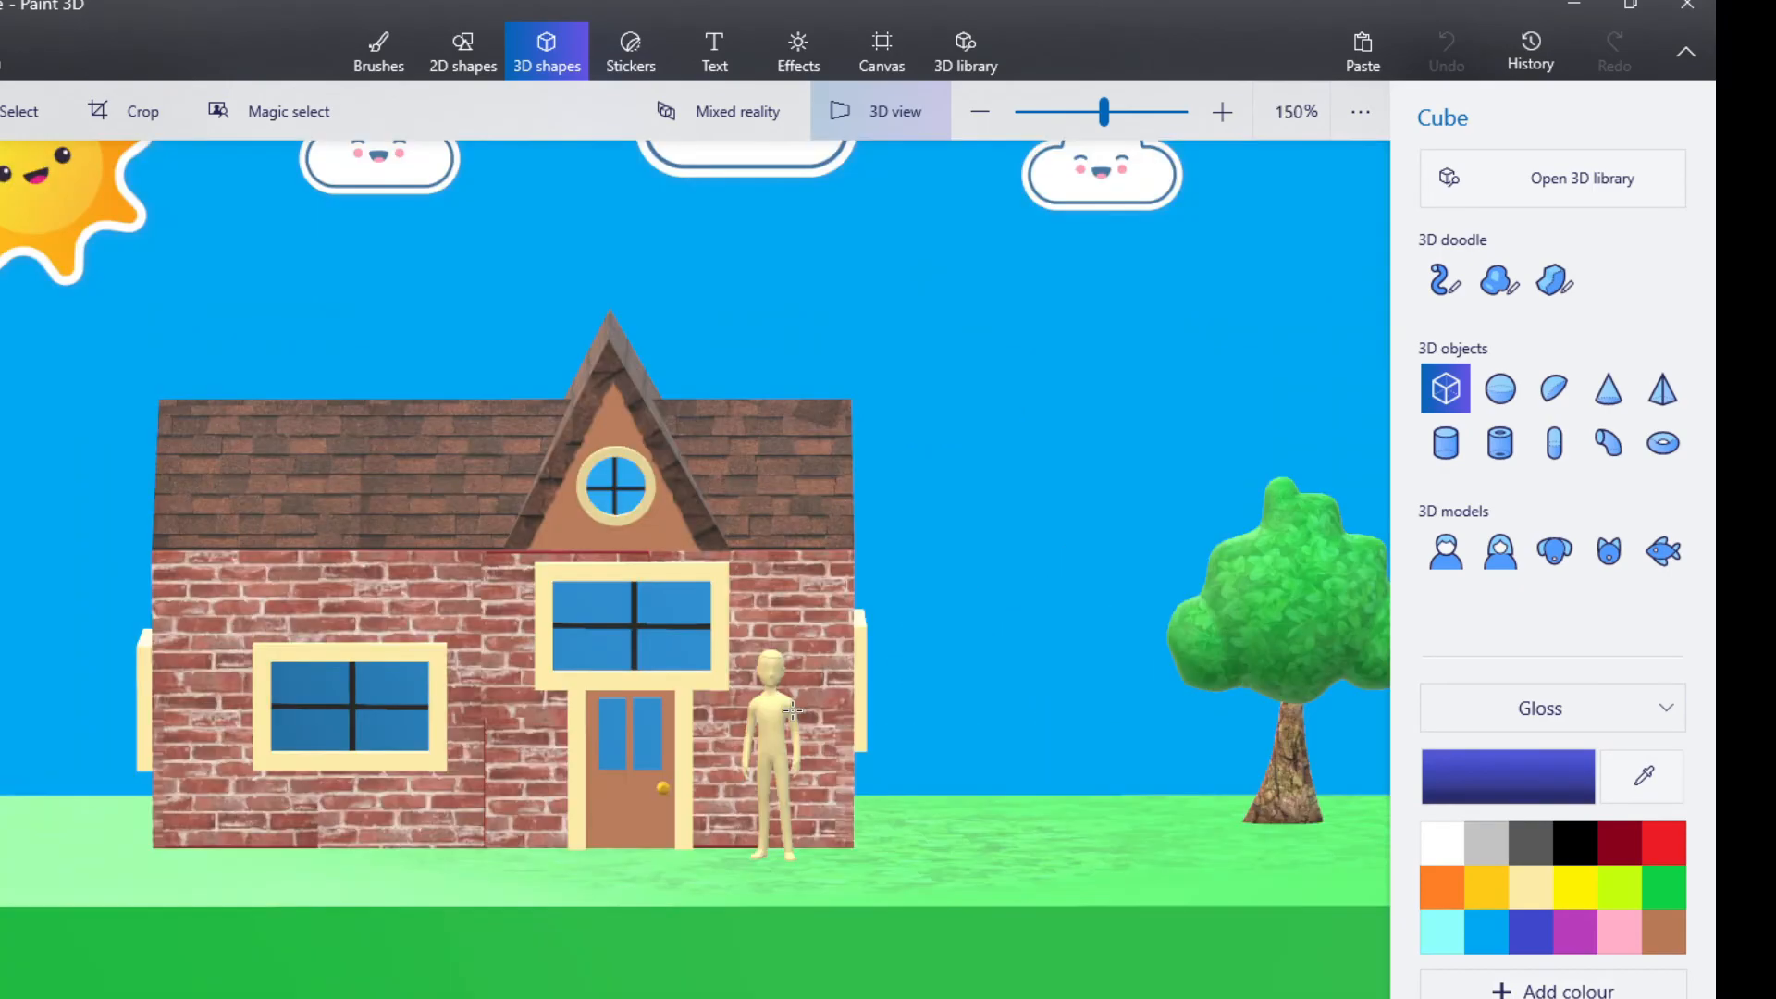
scroll(792, 710, up, 5)
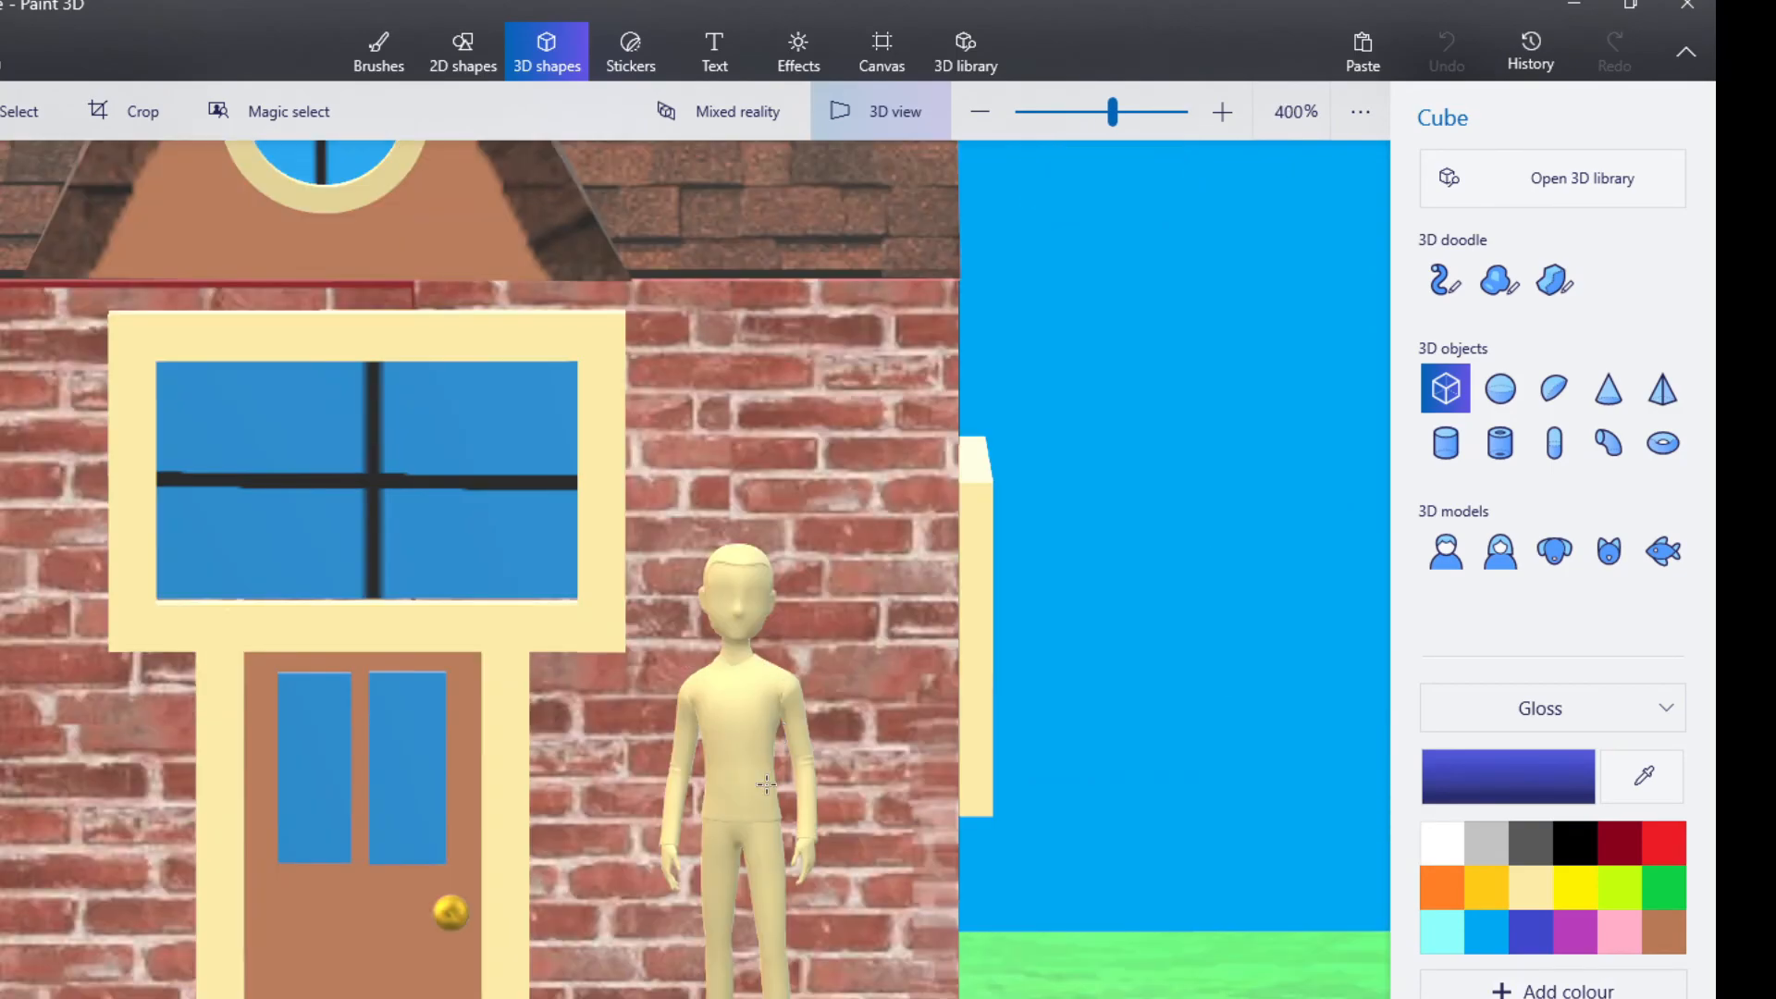
scroll(766, 784, up, 3)
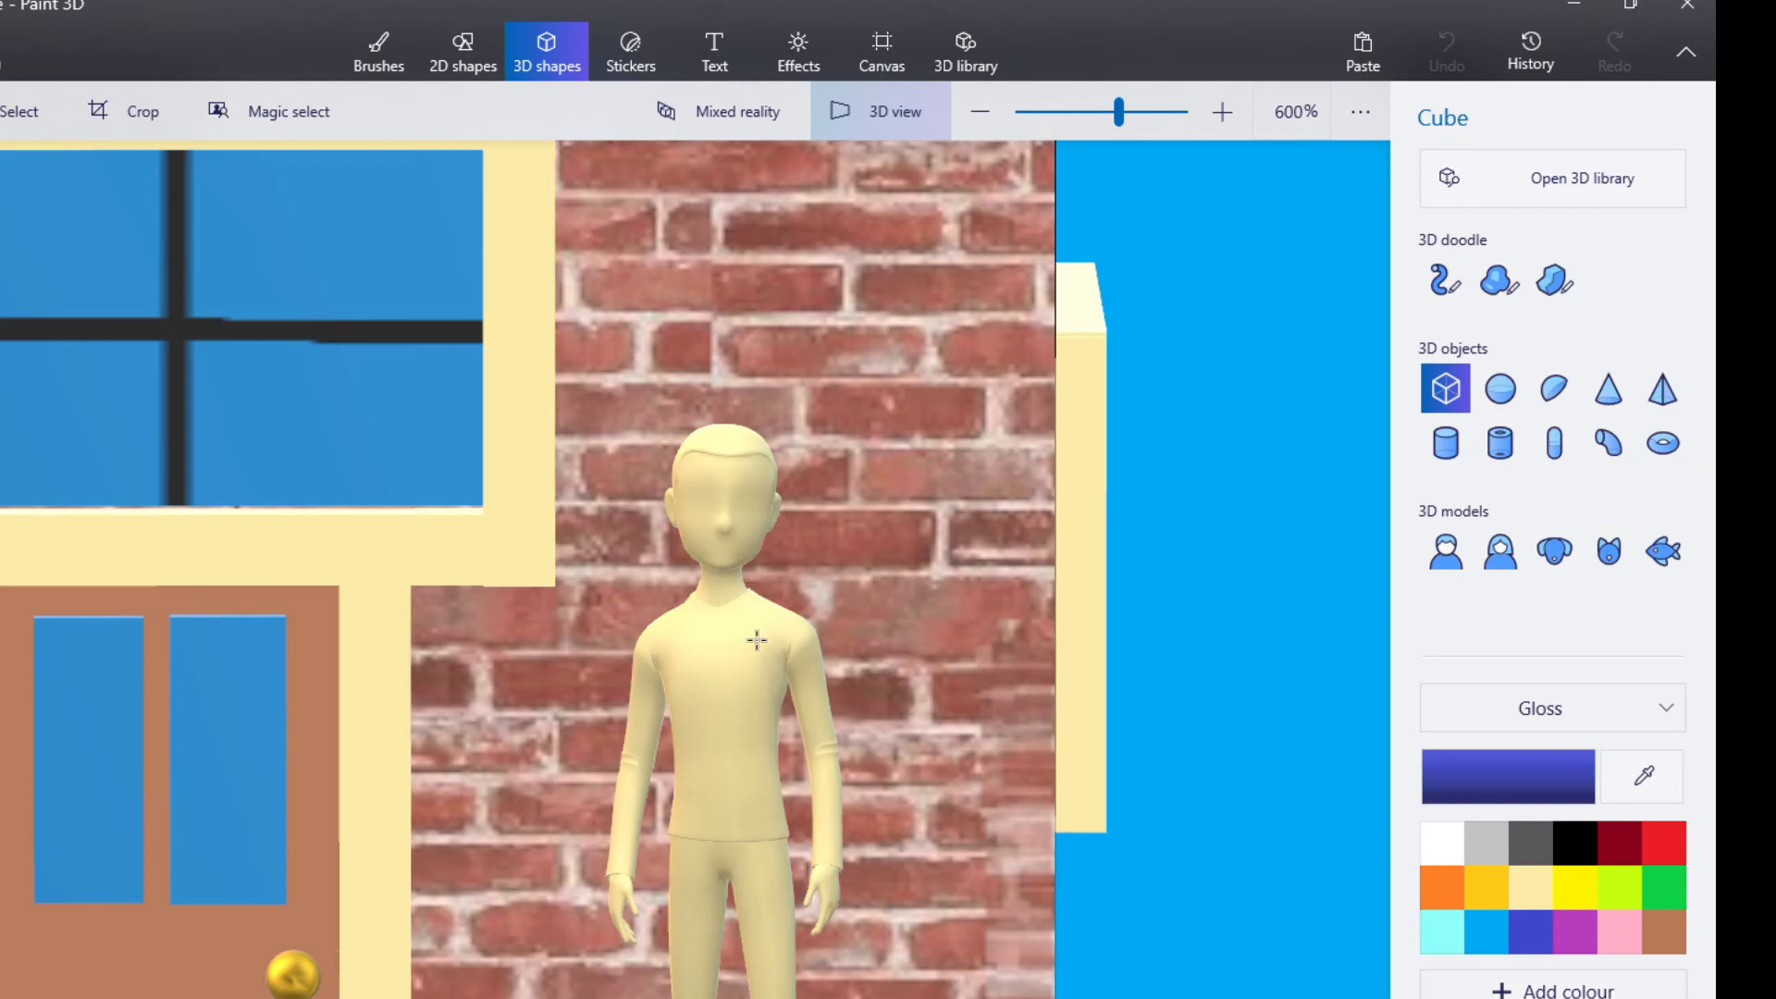
scroll(968, 552, down, 3)
scroll(968, 553, down, 5)
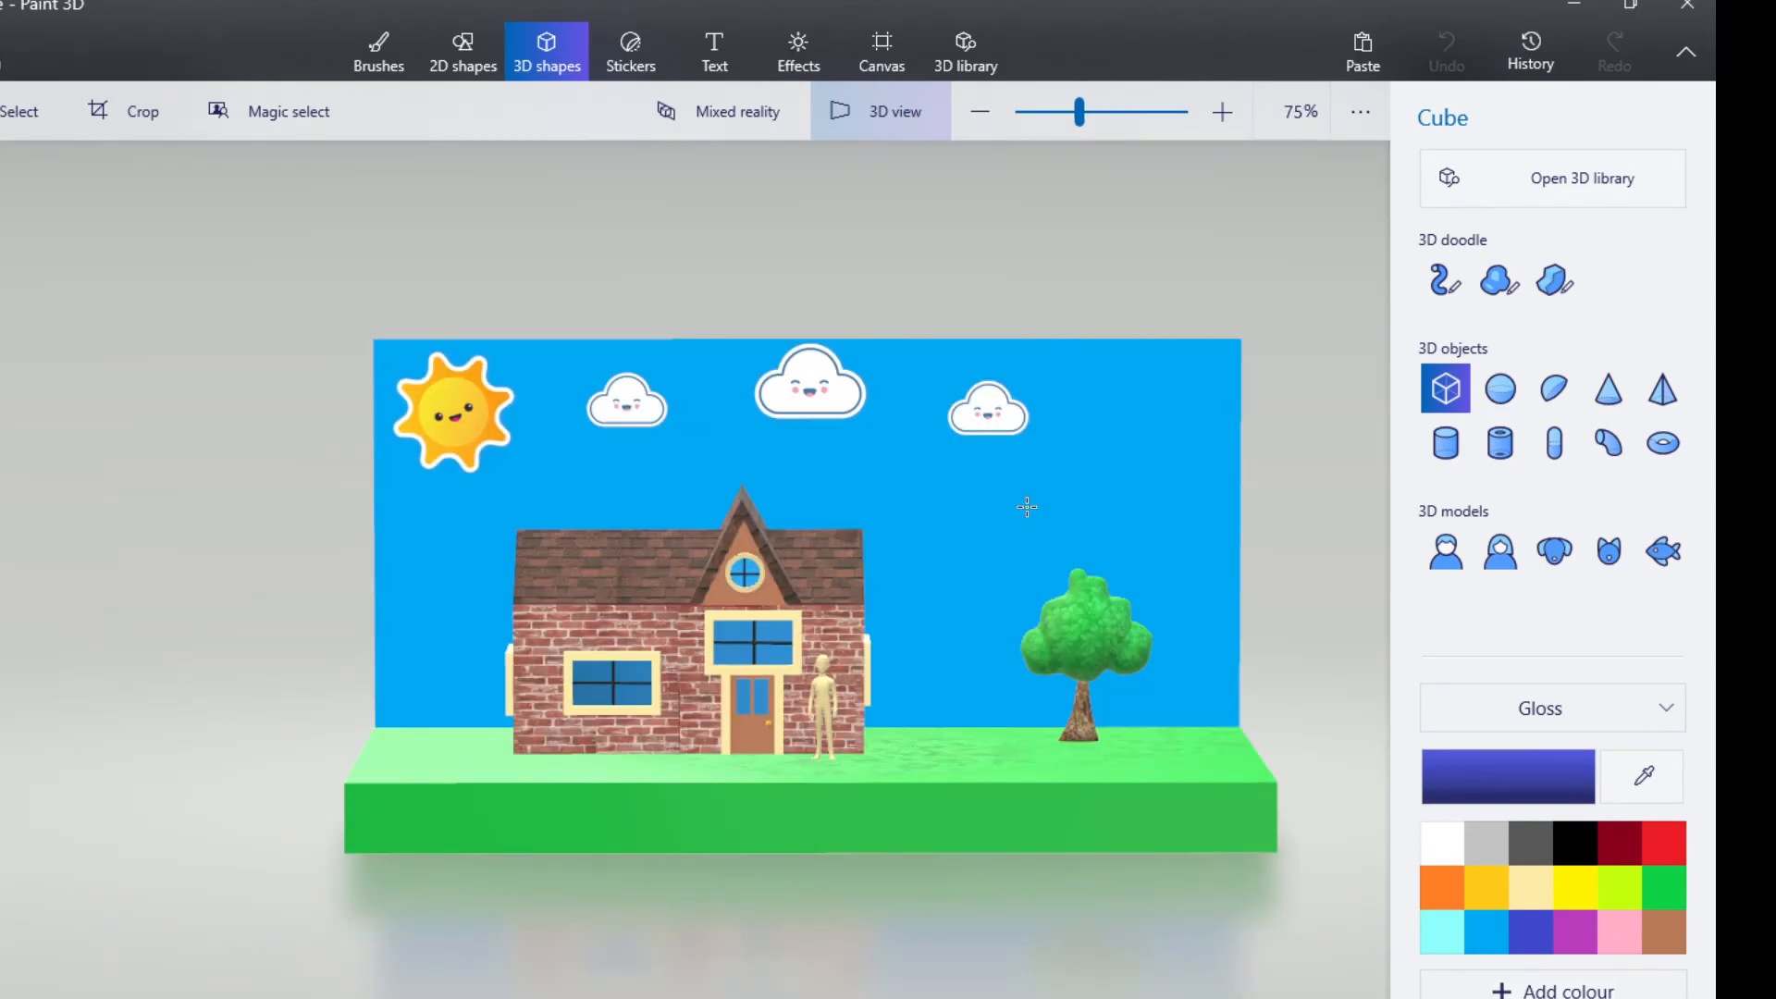
drag(1027, 507, 1145, 400)
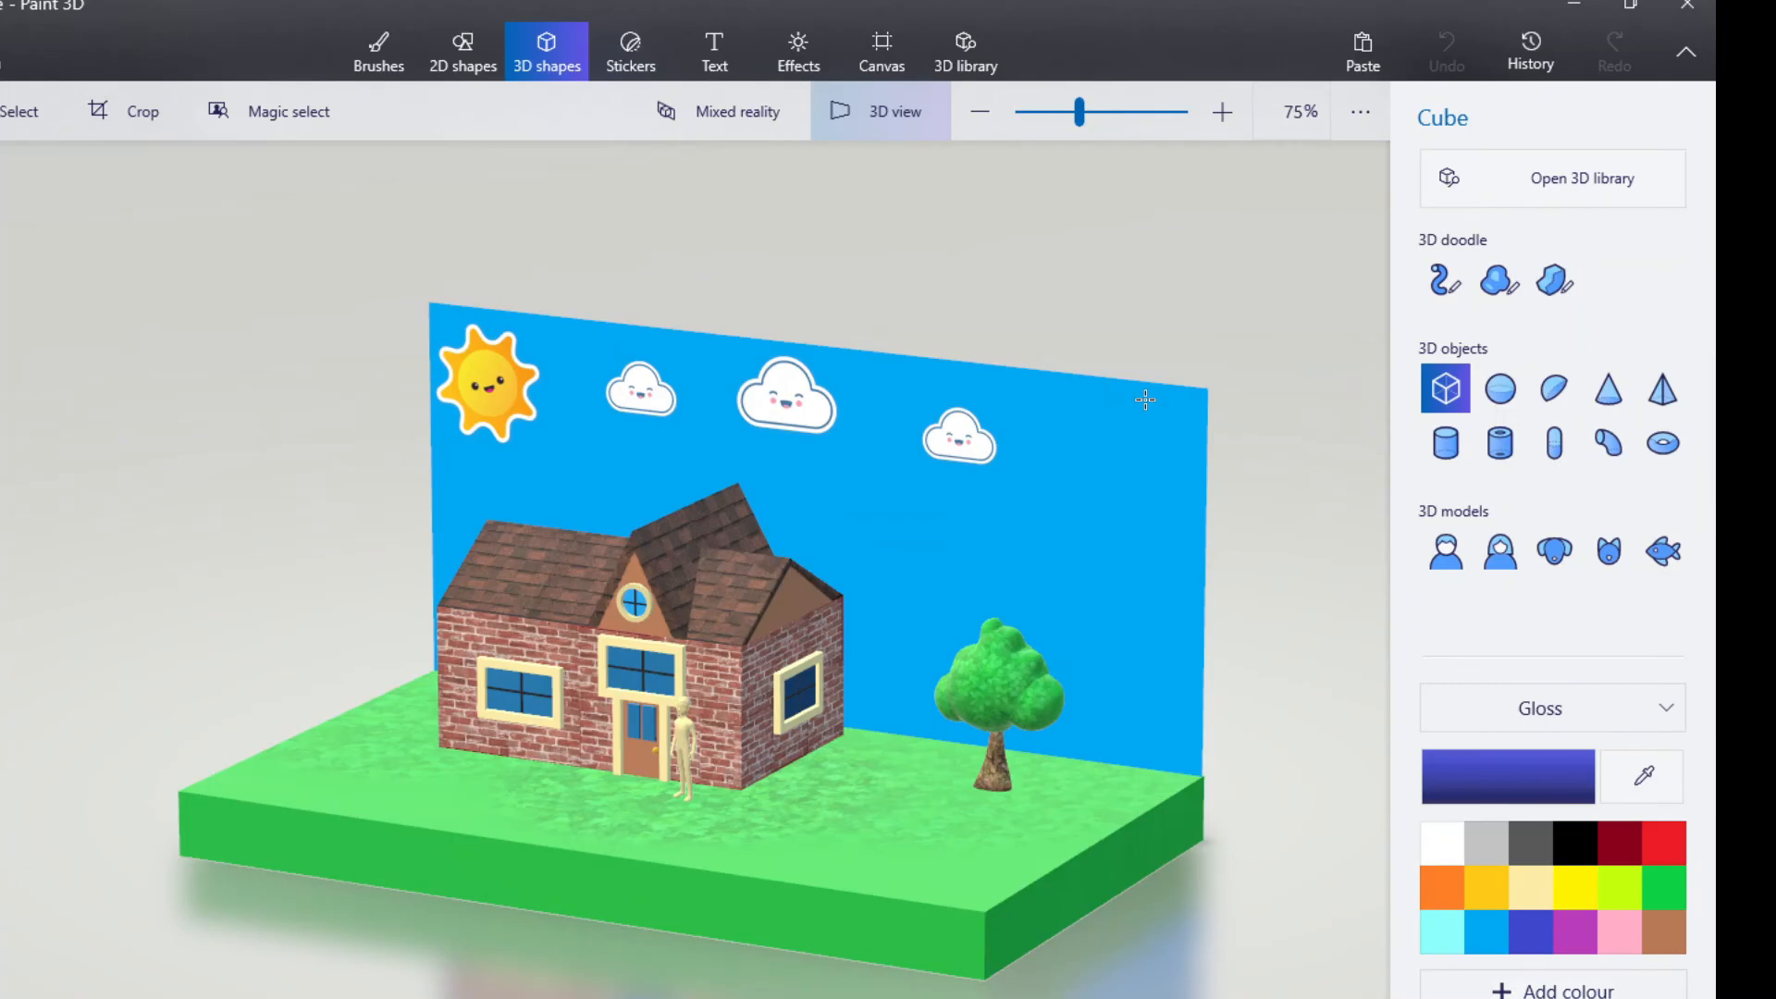
drag(1145, 400, 1146, 411)
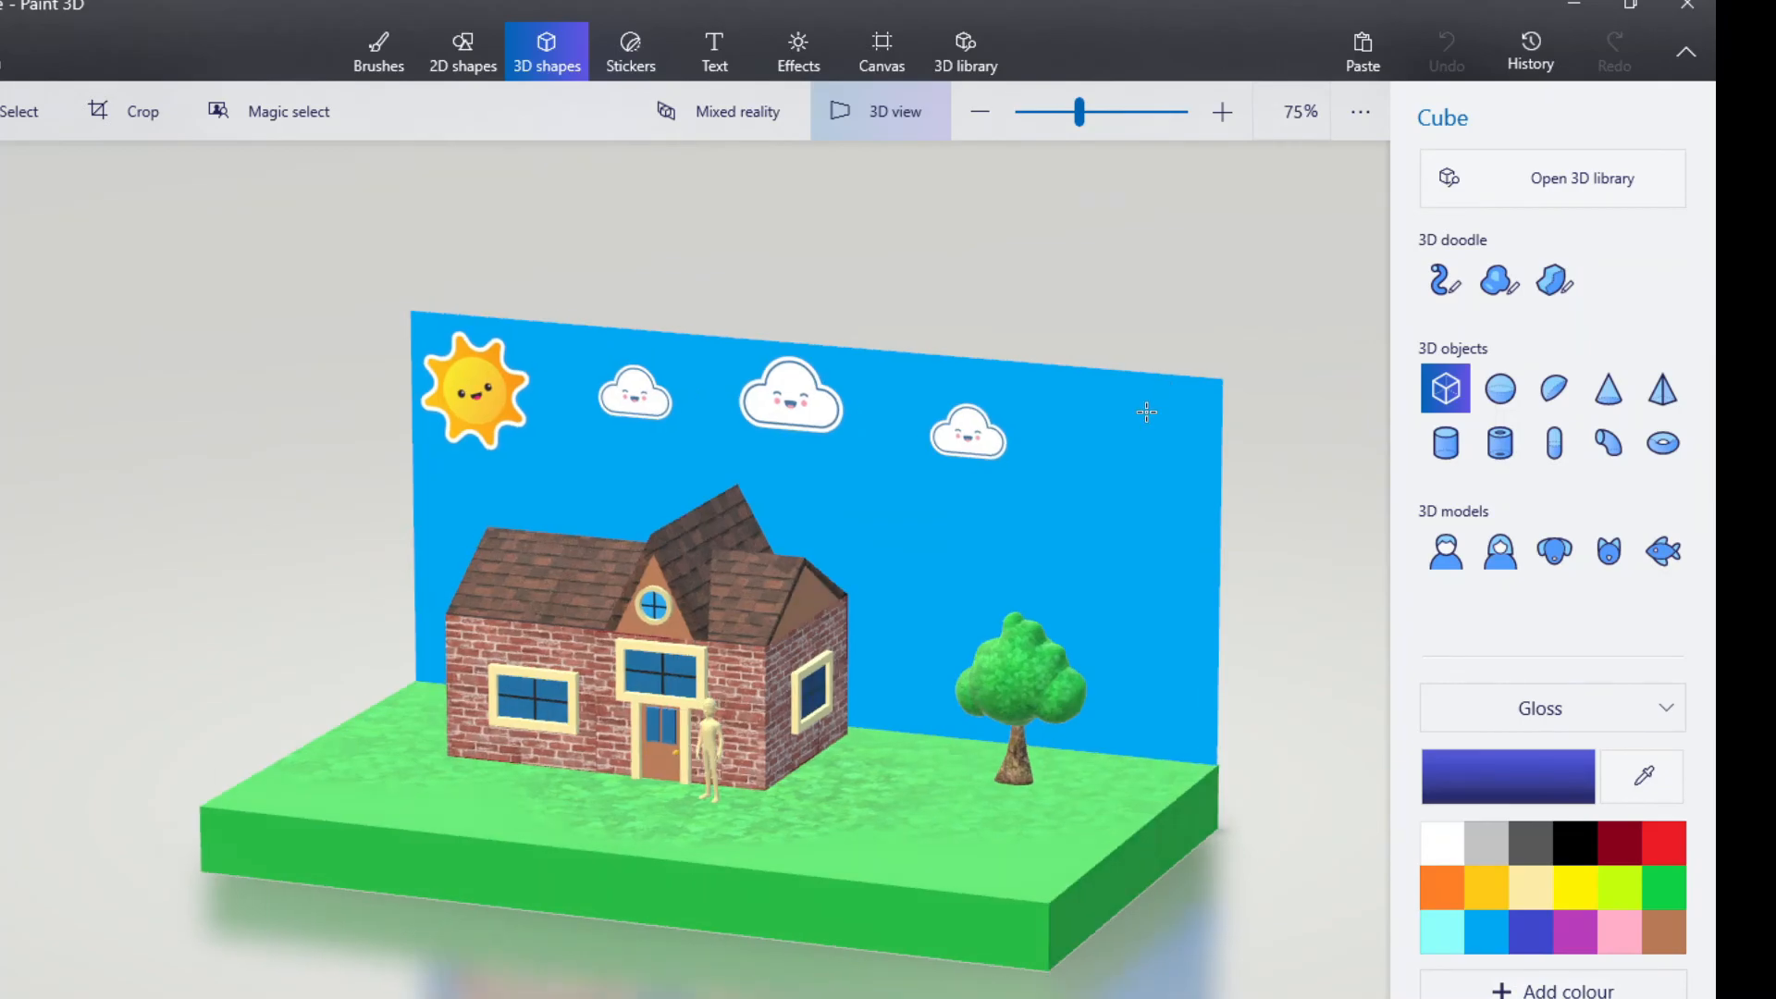